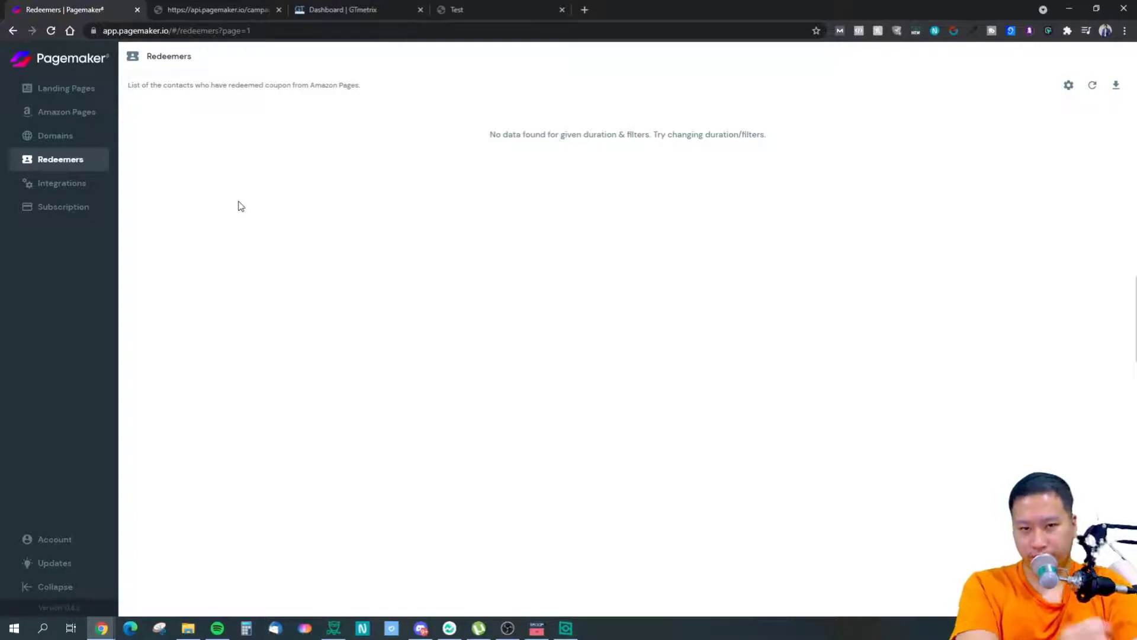
# Review the available integrations and open the Sleep and Burn landing page from the landing pages list
pyautogui.click(69, 186)
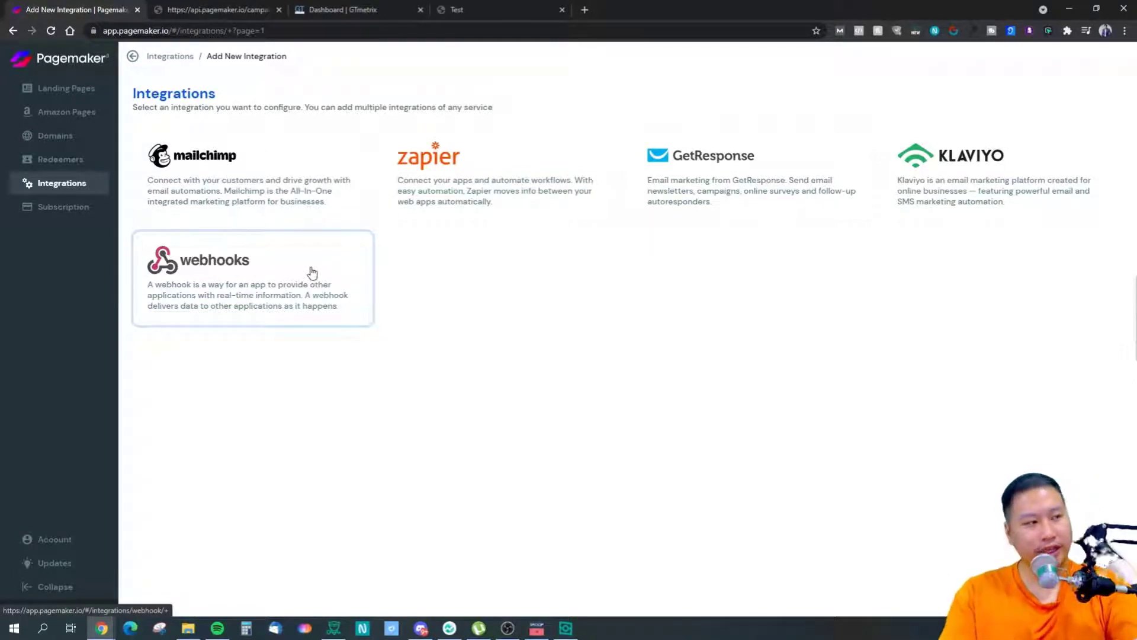
pyautogui.click(53, 104)
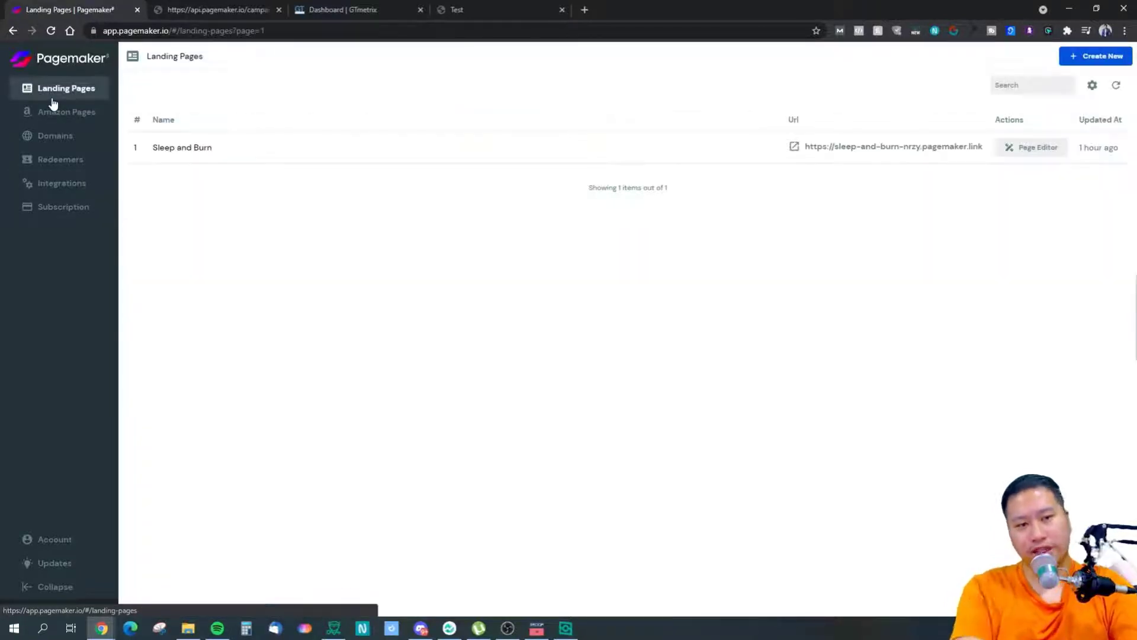
pyautogui.click(159, 148)
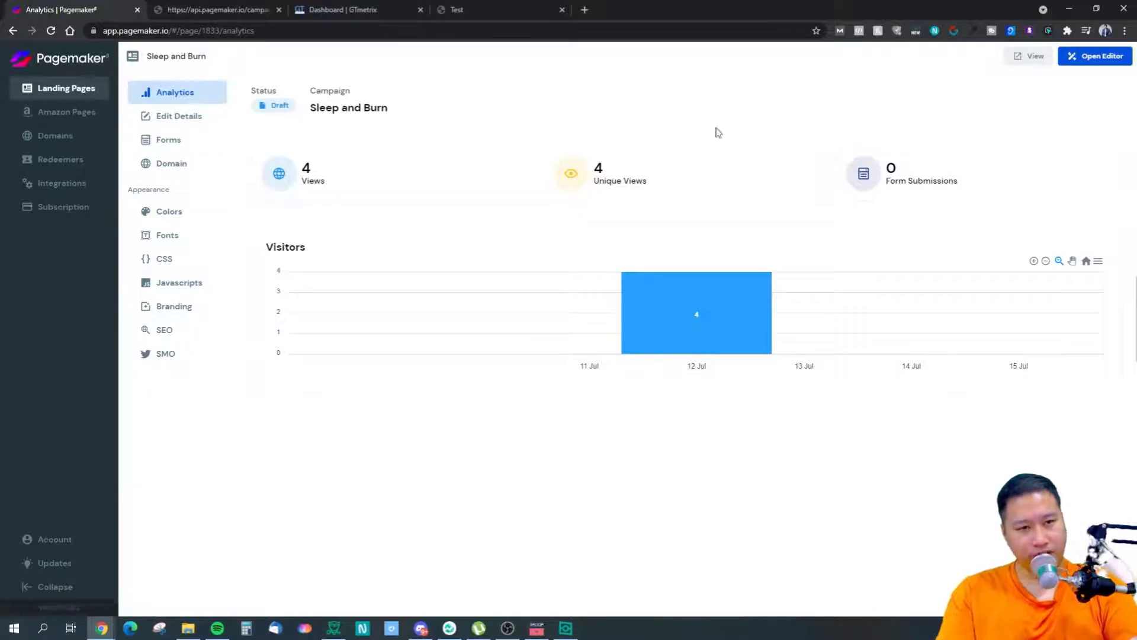
# Review the forms, domain and detail settings of the Sleep and Burn landing page
pyautogui.click(173, 147)
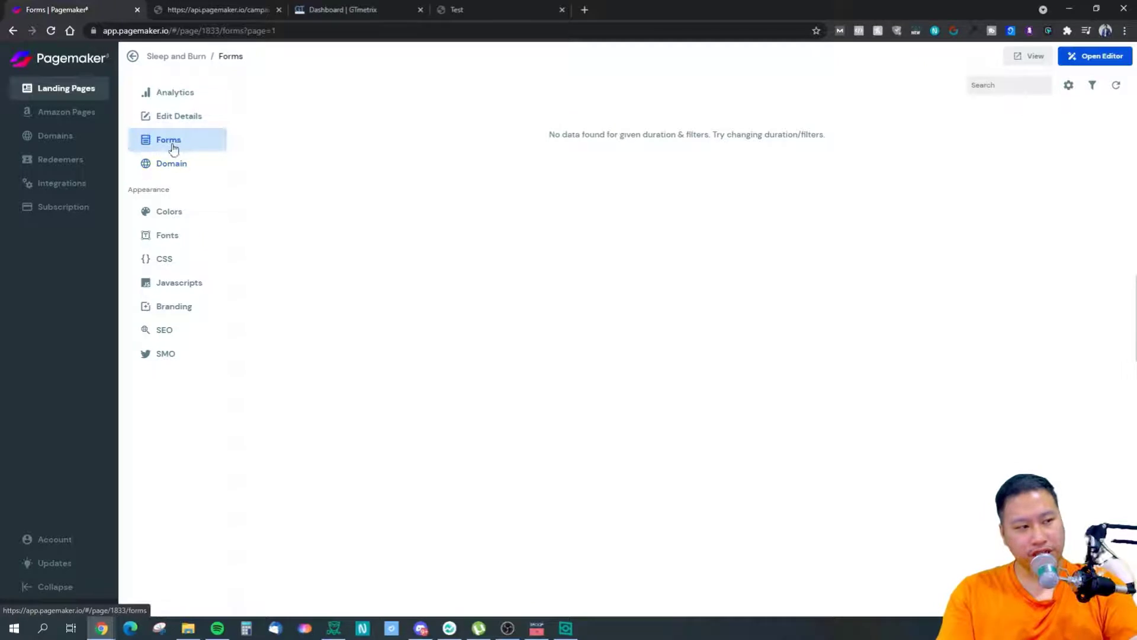
pyautogui.click(157, 170)
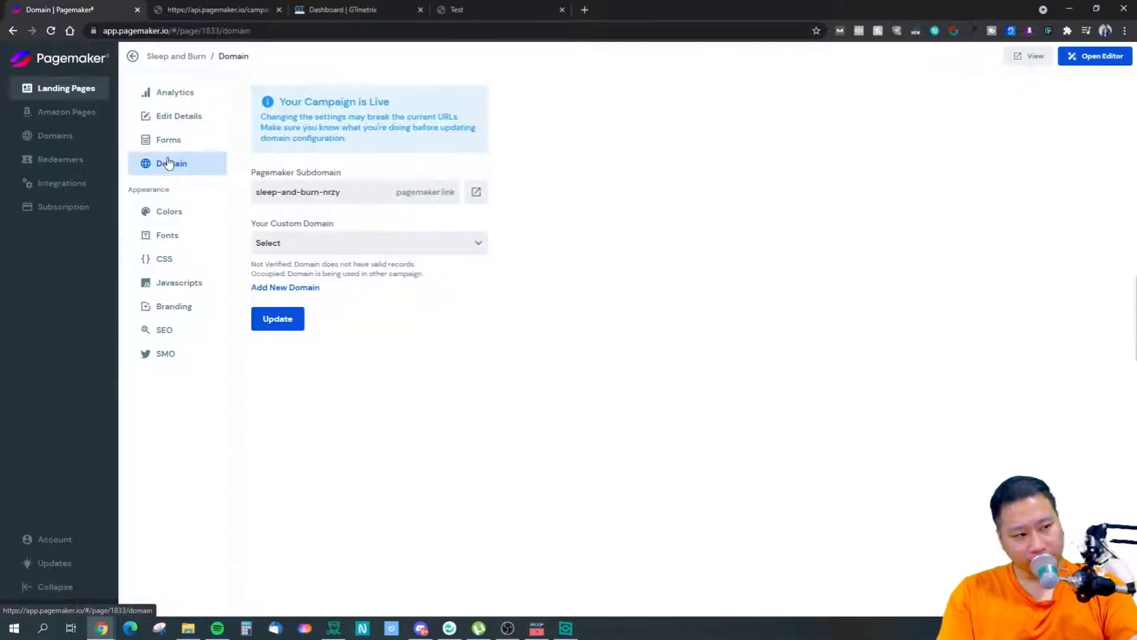
pyautogui.moveTo(368, 193); pyautogui.dragTo(245, 198)
pyautogui.click(452, 311)
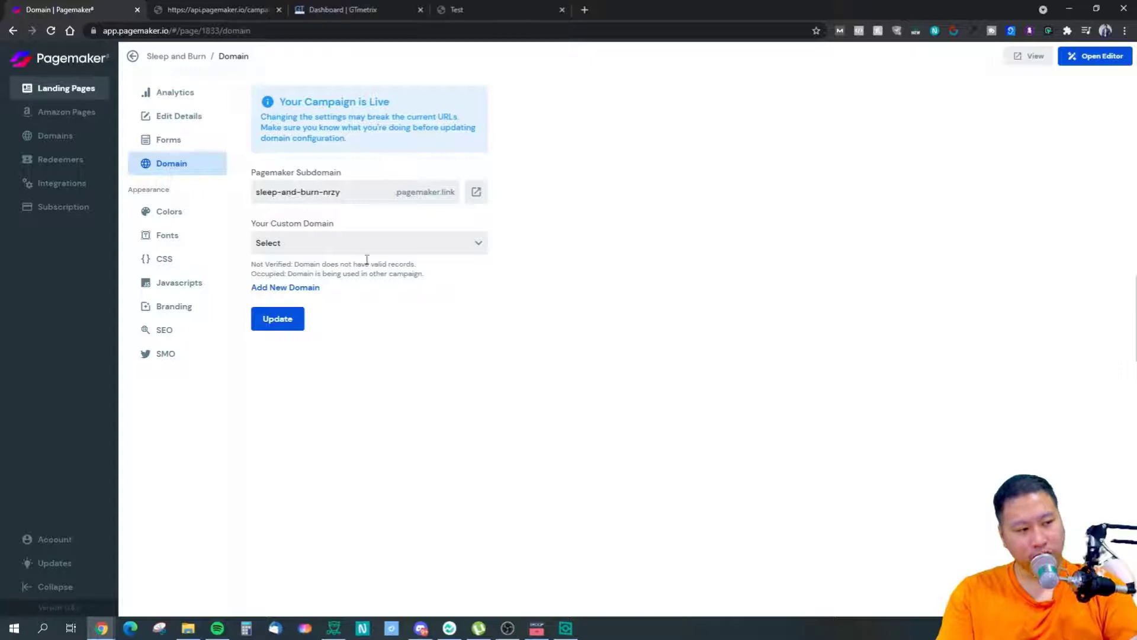
pyautogui.click(172, 136)
pyautogui.click(166, 118)
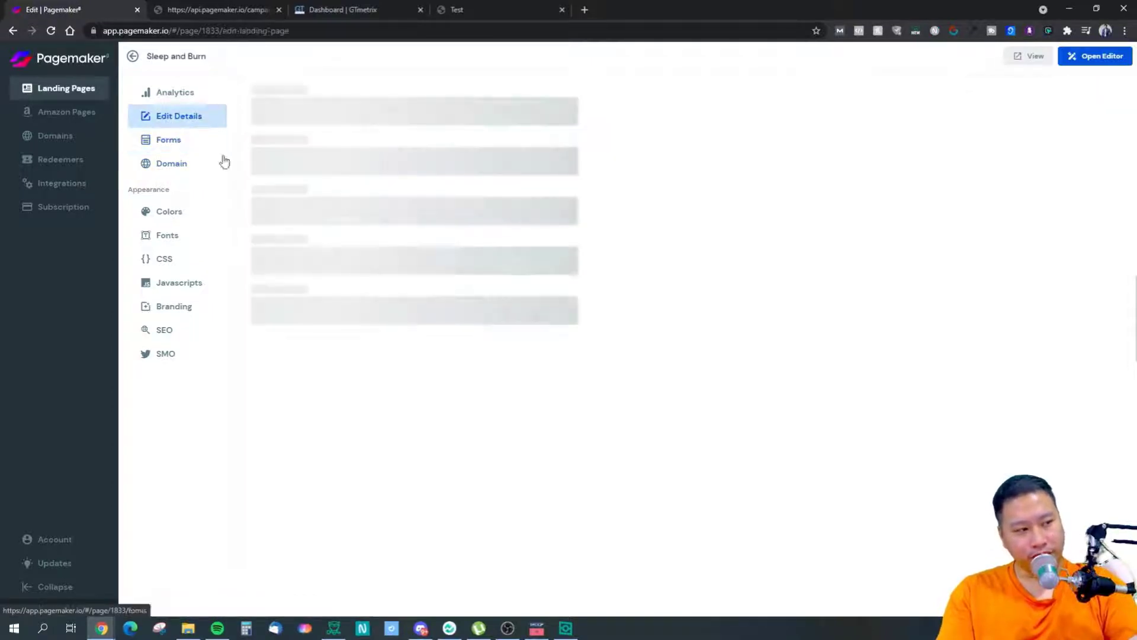
# Review the landing page's CSS, Javascripts, Branding, SEO and SMO settings
pyautogui.click(164, 259)
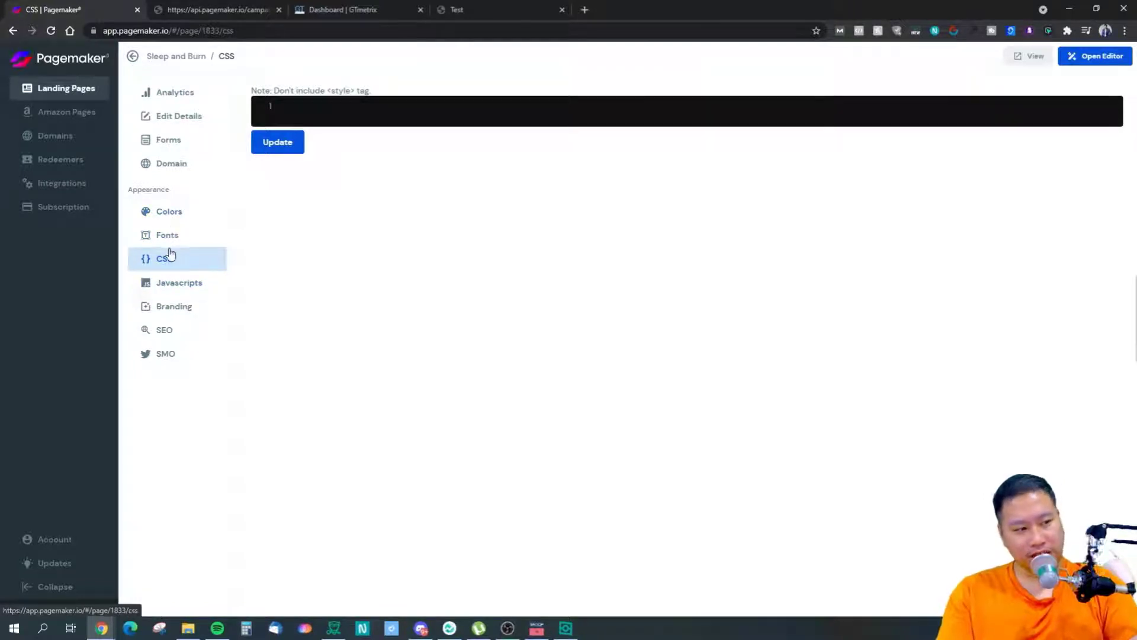
pyautogui.click(166, 290)
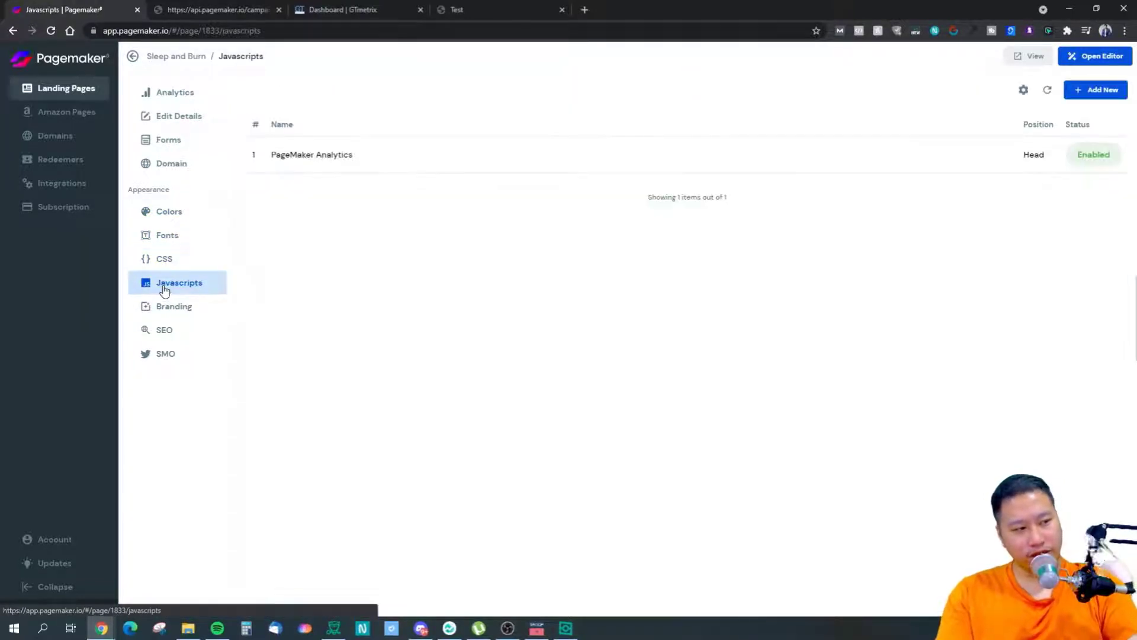
pyautogui.click(162, 313)
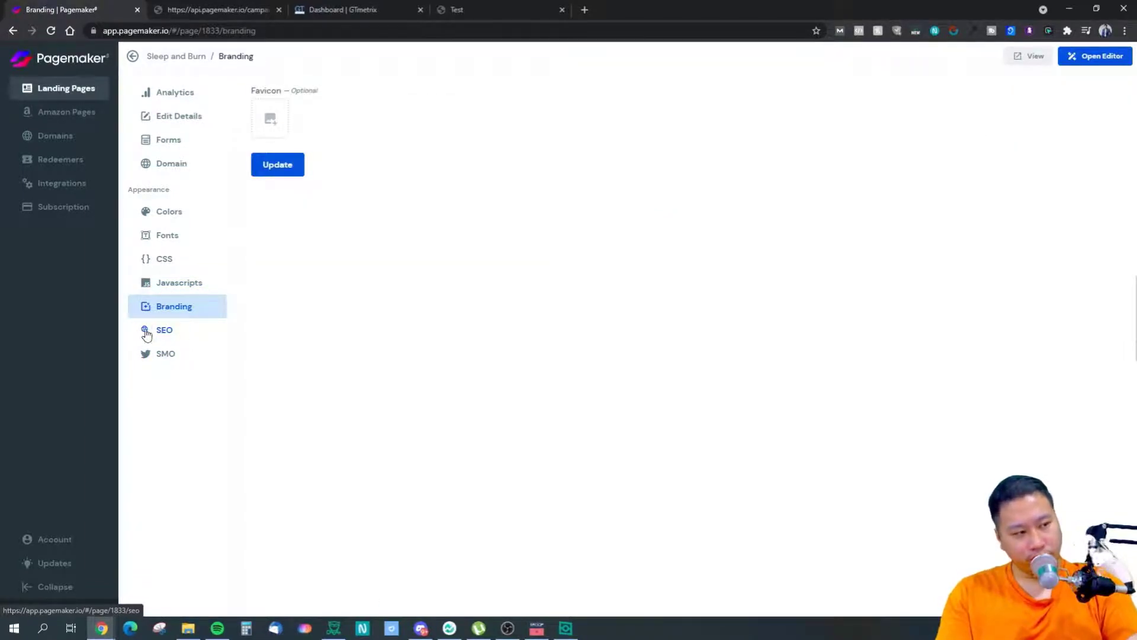
pyautogui.click(163, 338)
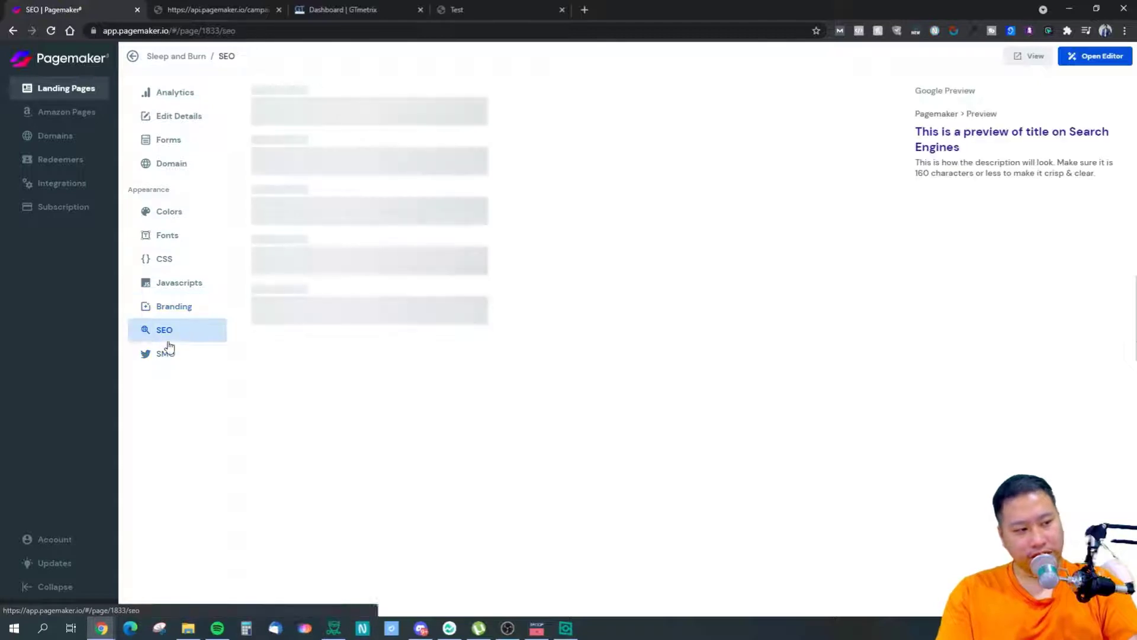
pyautogui.click(169, 363)
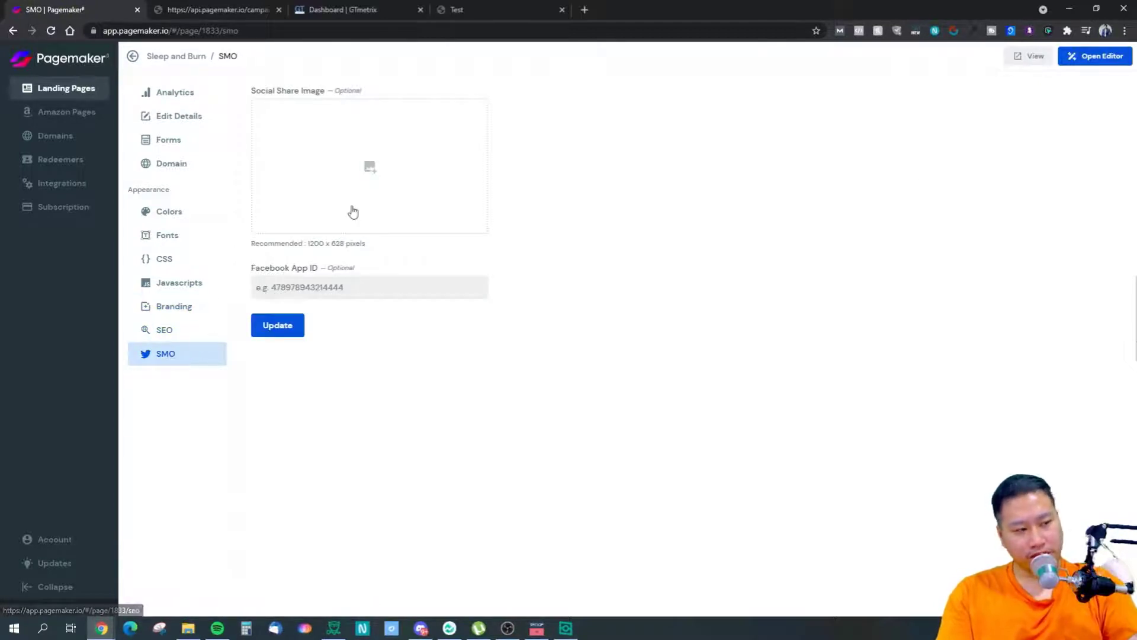
pyautogui.click(175, 339)
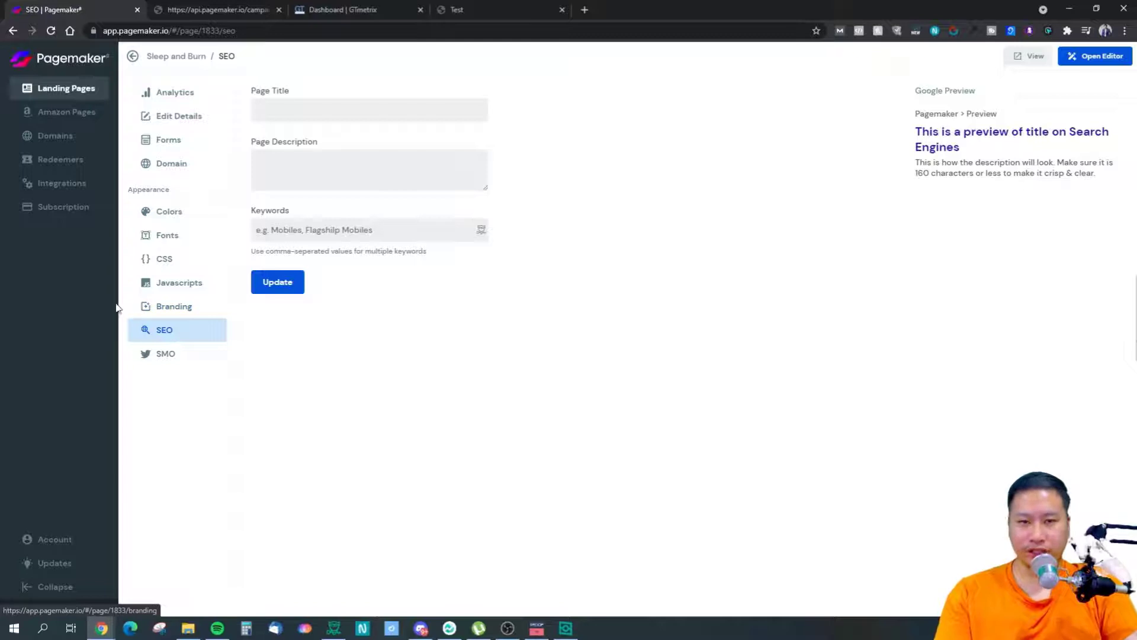
# Open the Sleep and Burn landing page in the page editor
pyautogui.click(1095, 57)
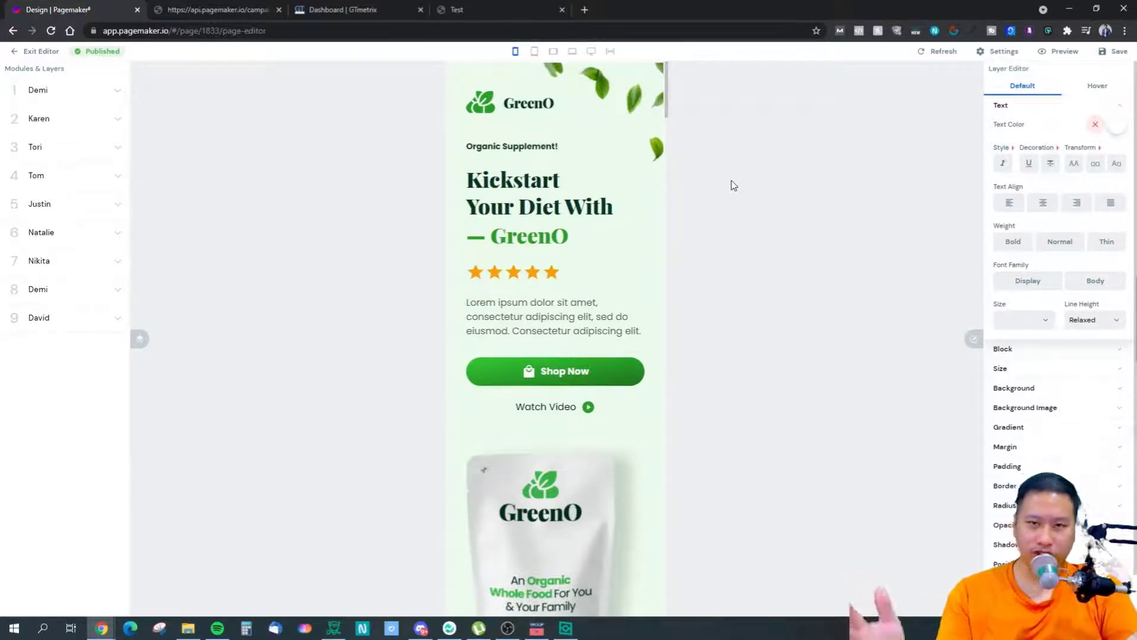
pyautogui.hotkey('ctrl', '+')
pyautogui.hotkey('ctrl', '+')
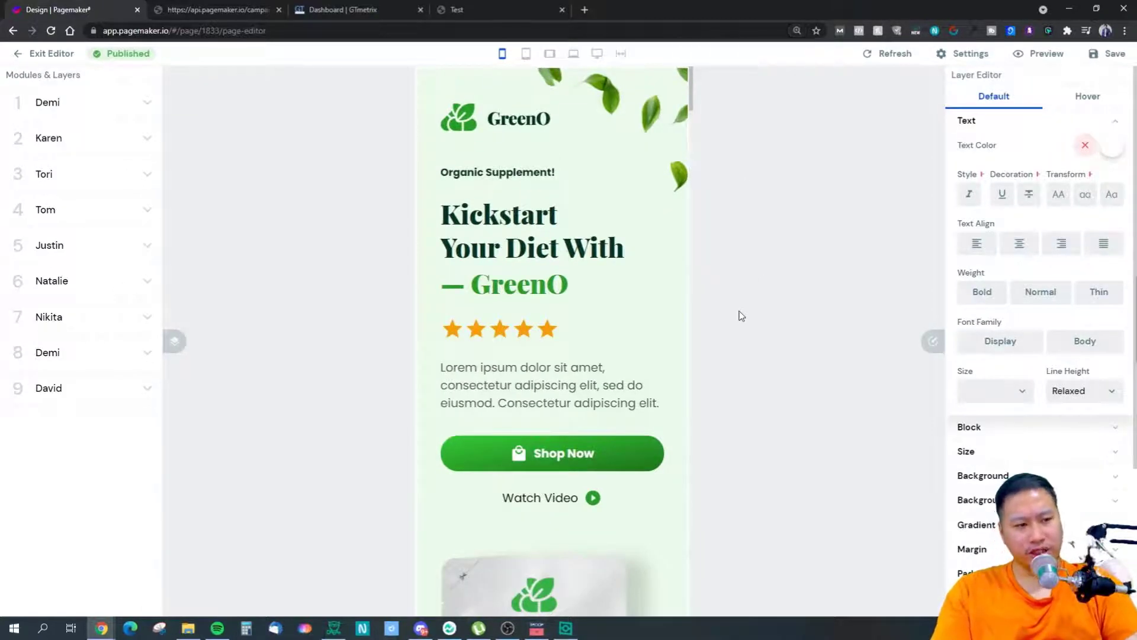
pyautogui.hotkey('ctrl', '+')
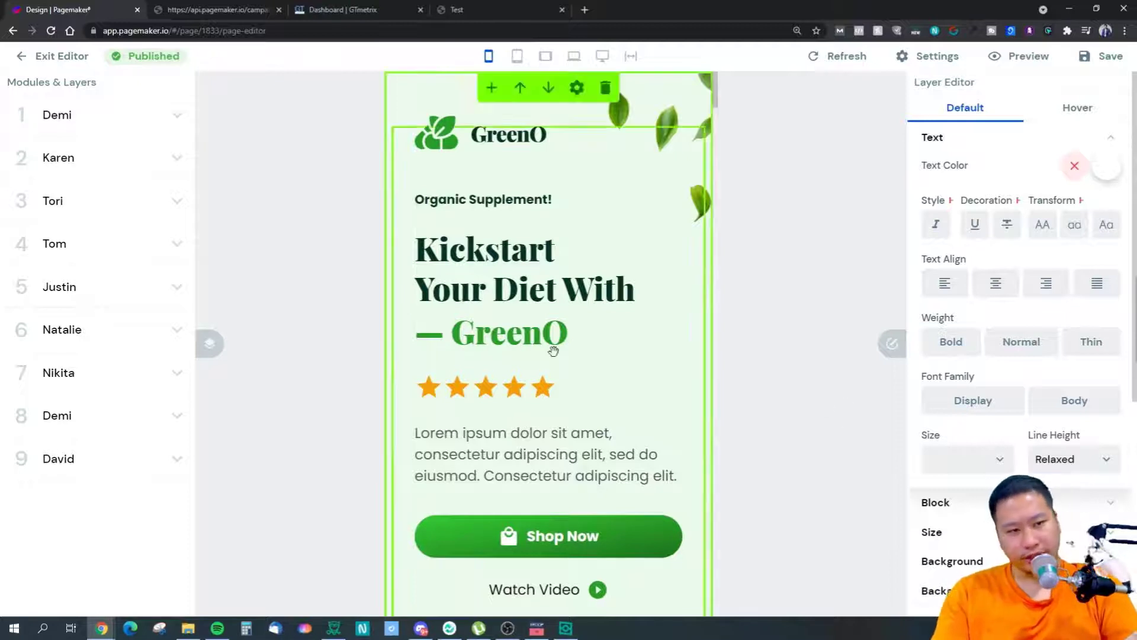
pyautogui.hotkey('ctrl', '-')
pyautogui.hotkey('ctrl', '-')
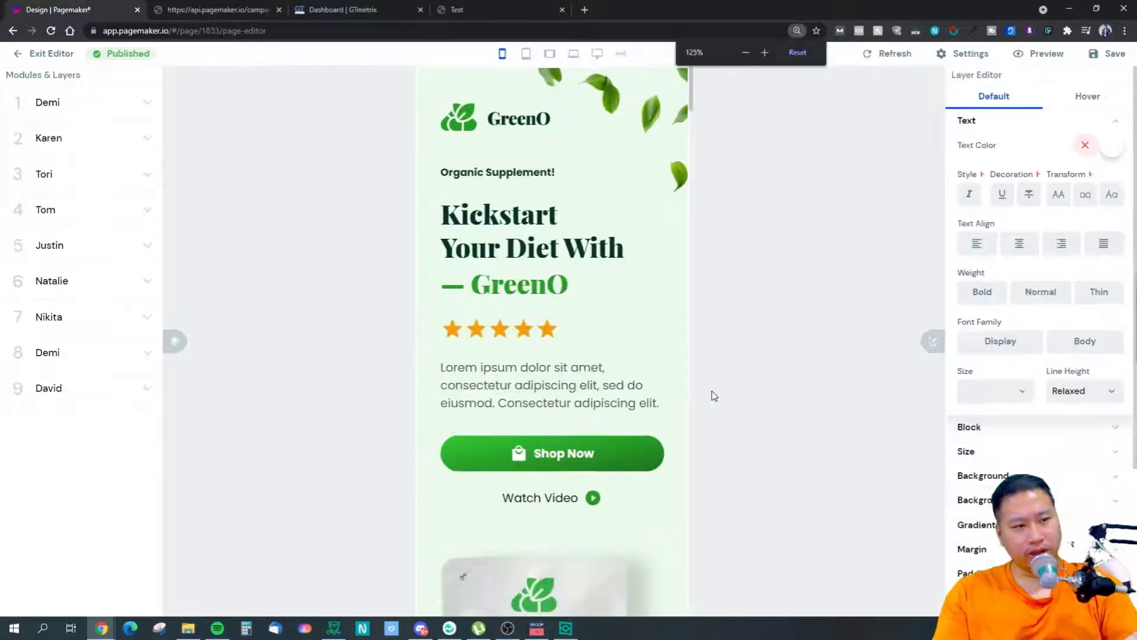
pyautogui.hotkey('ctrl', '-')
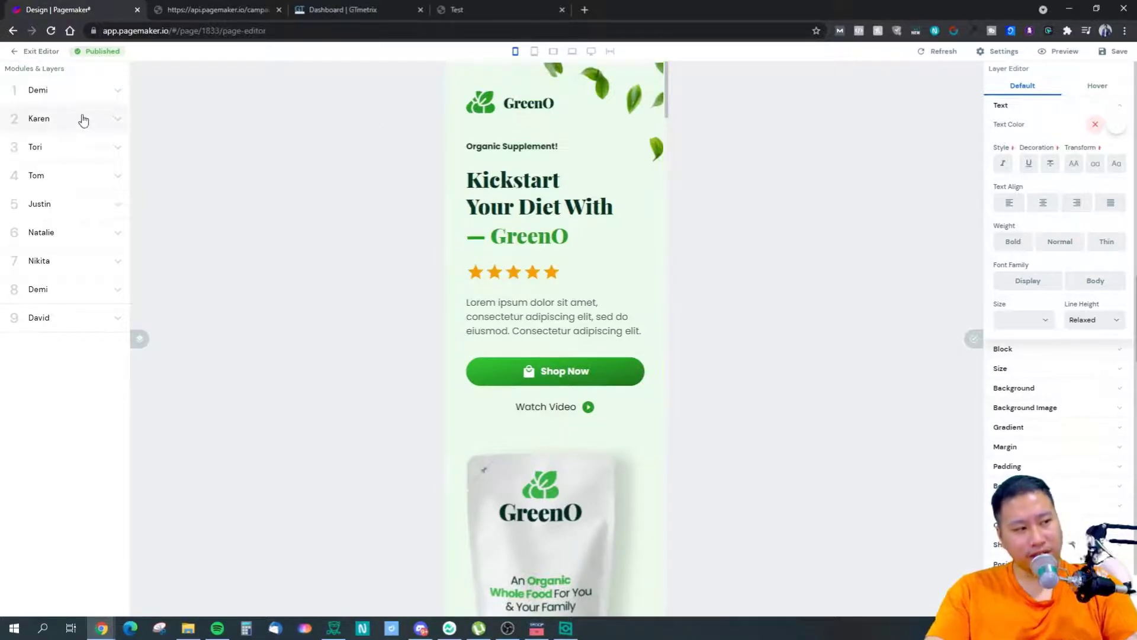
# Inspect the first Demi module's layers and select the hero section's container on the canvas
pyautogui.click(86, 97)
pyautogui.click(87, 108)
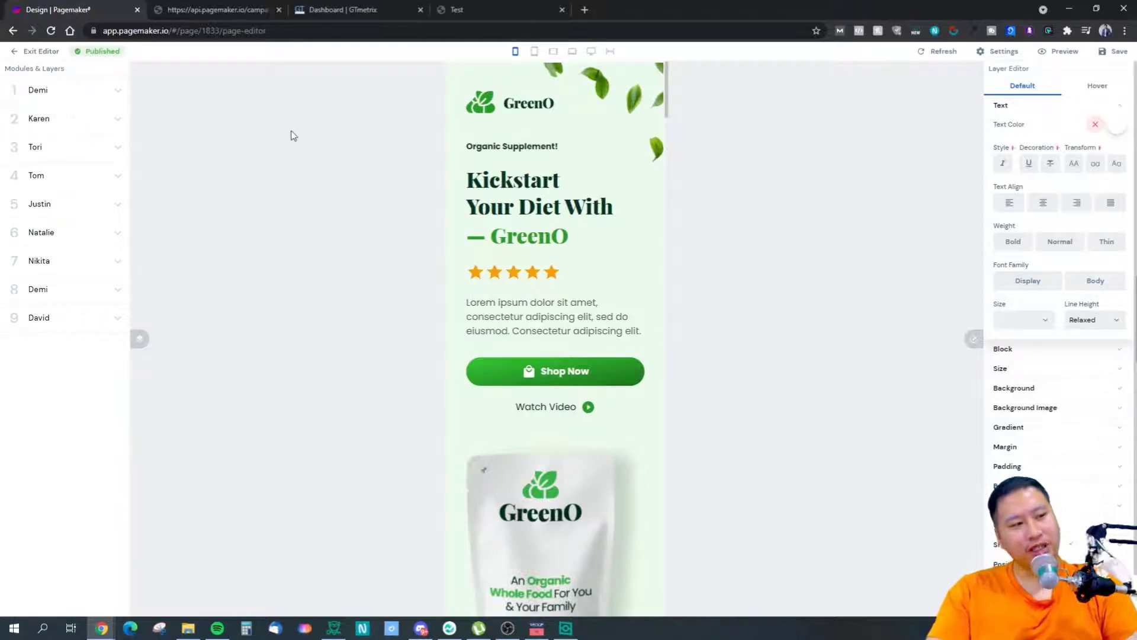
pyautogui.click(83, 96)
pyautogui.click(79, 90)
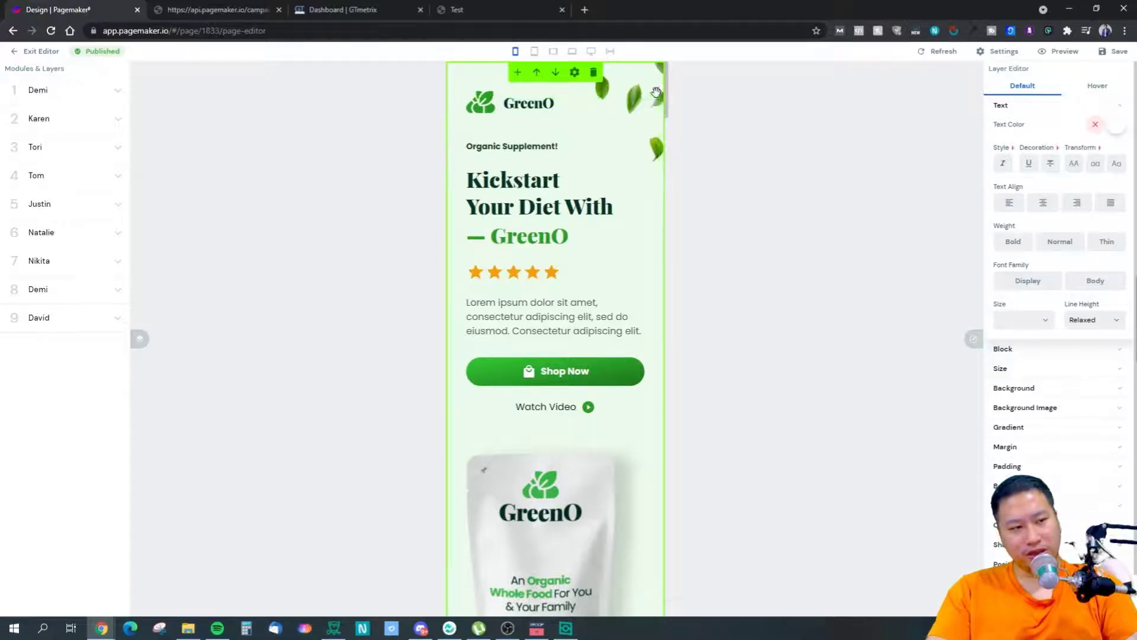
pyautogui.click(635, 93)
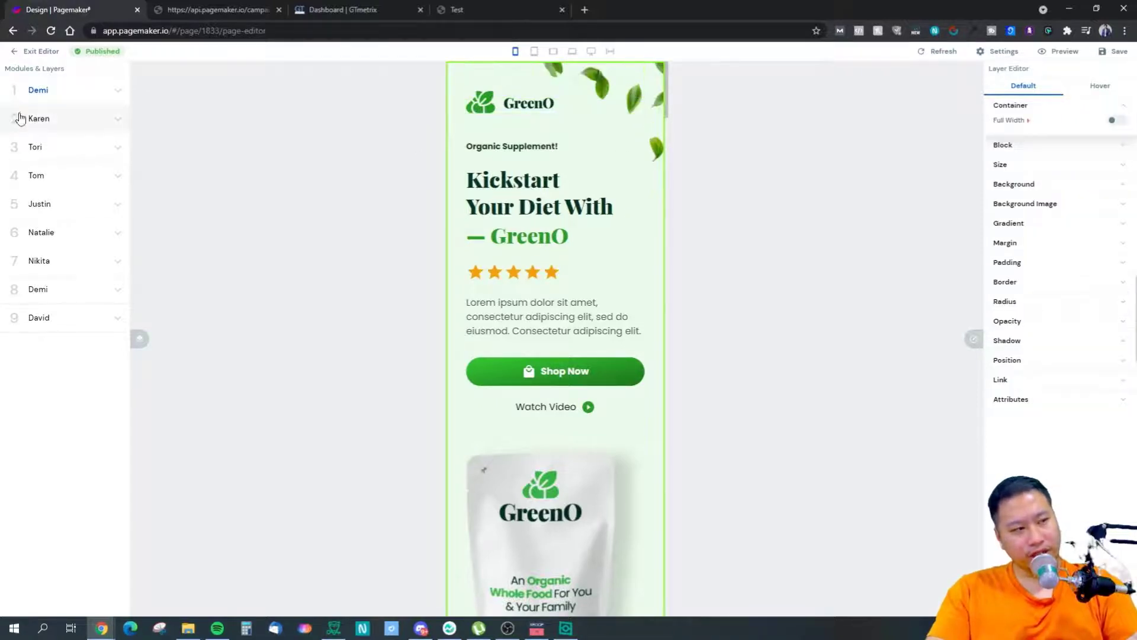
# Expand the Karen module's layers and select its feature grid below the hero section to inspect it
pyautogui.click(48, 125)
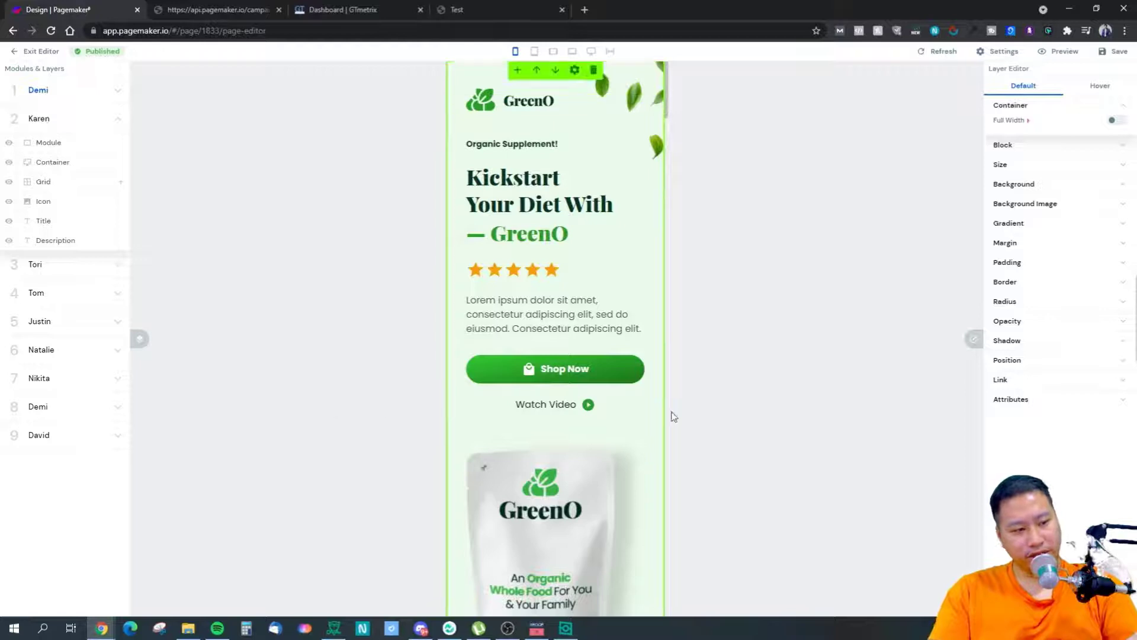
pyautogui.scroll(-5, 357, 337)
pyautogui.scroll(-2, 358, 338)
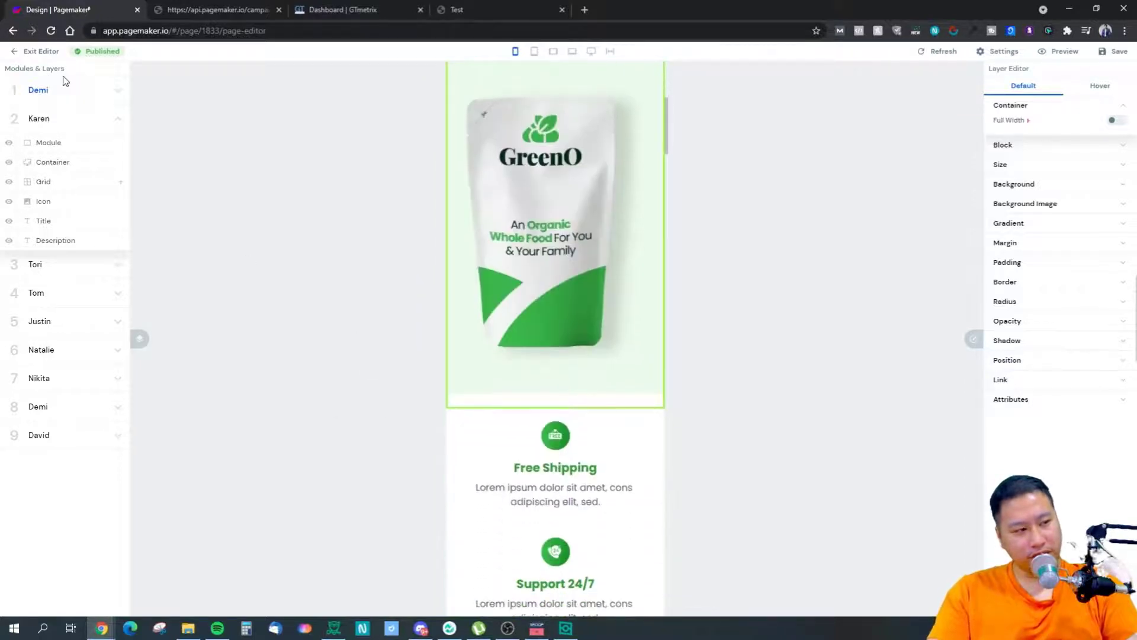
pyautogui.click(454, 457)
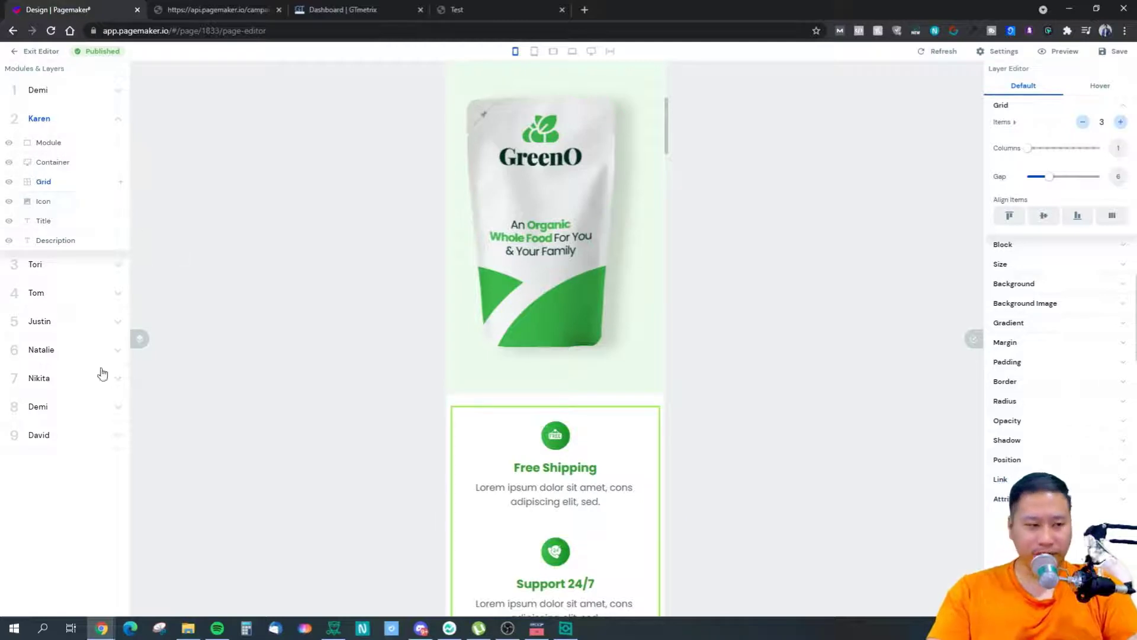
pyautogui.scroll(-5, 432, 426)
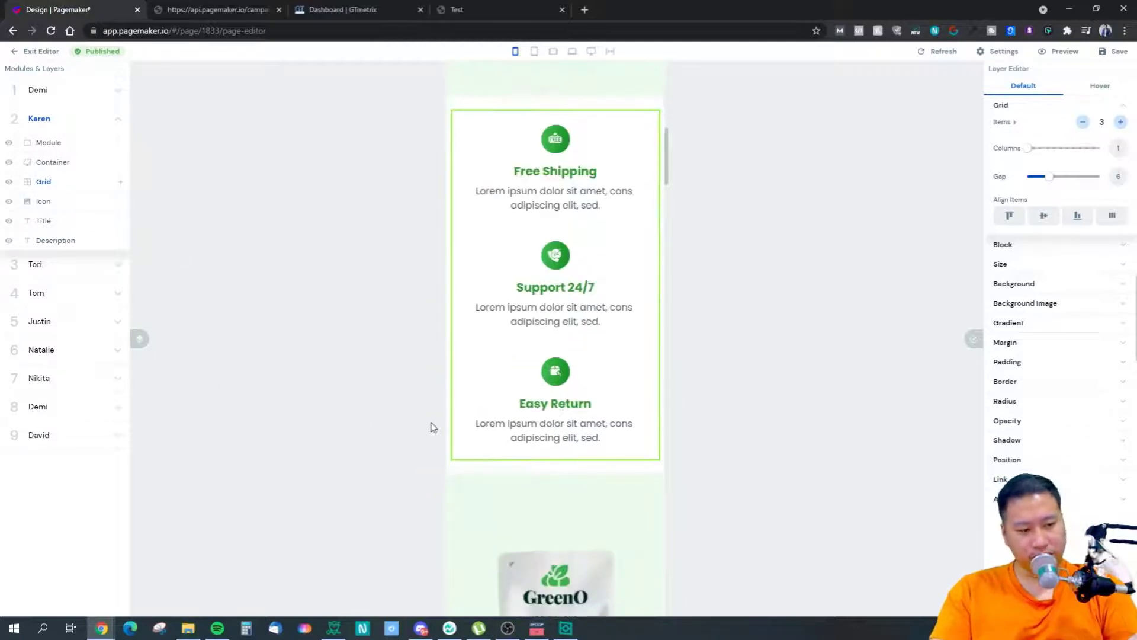
pyautogui.scroll(6, 571, 360)
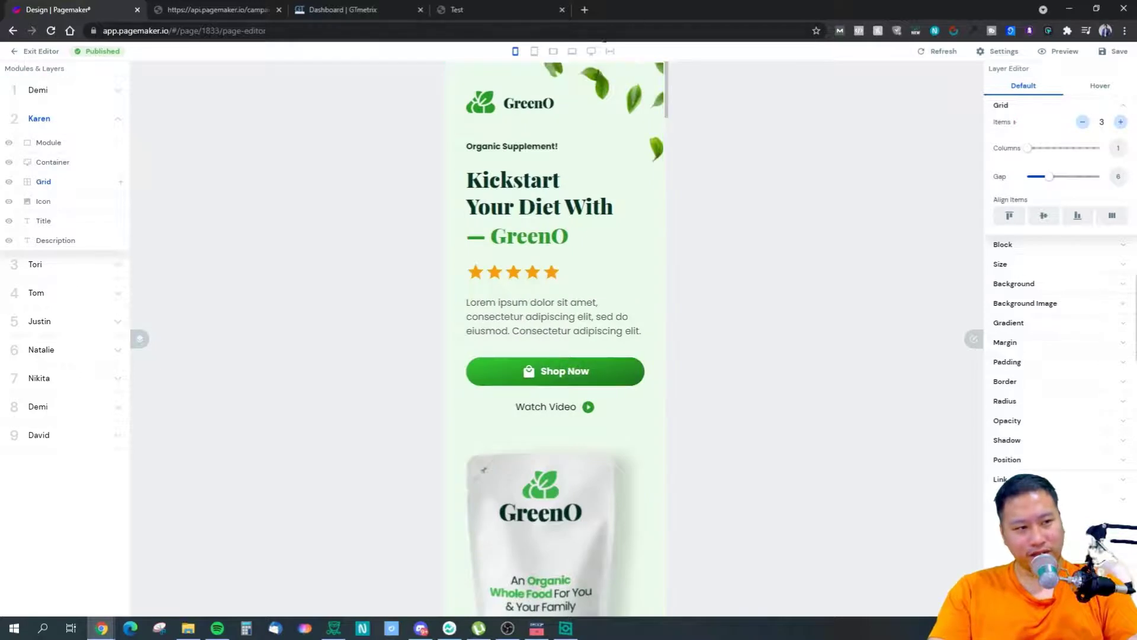
# Preview the page at desktop size and select the Module layer of the Karen module
pyautogui.click(591, 52)
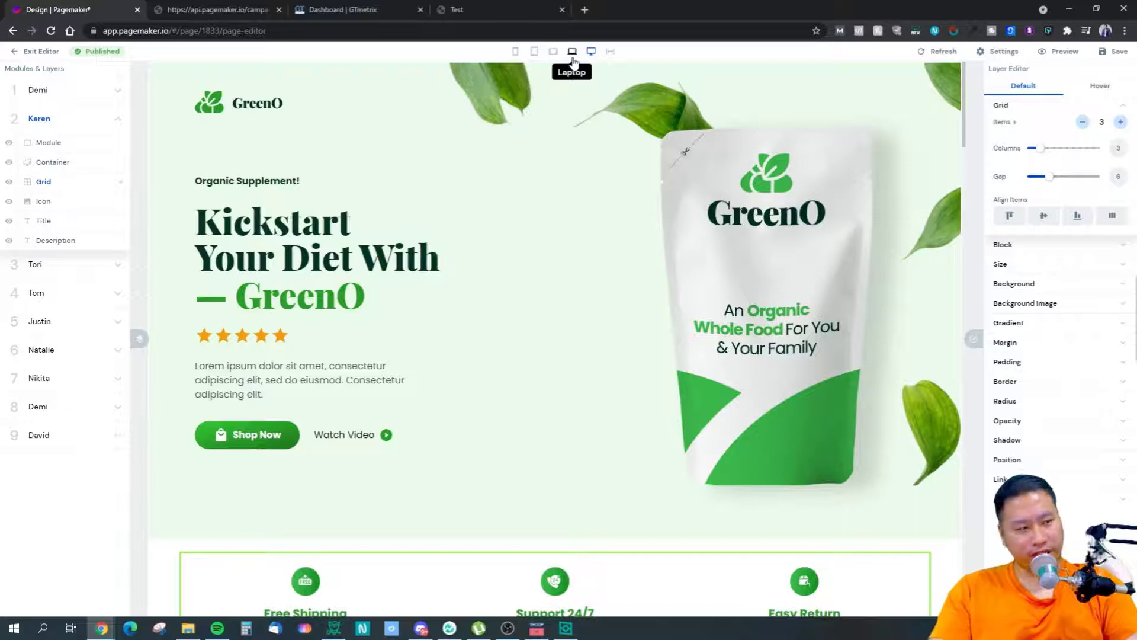
pyautogui.click(73, 122)
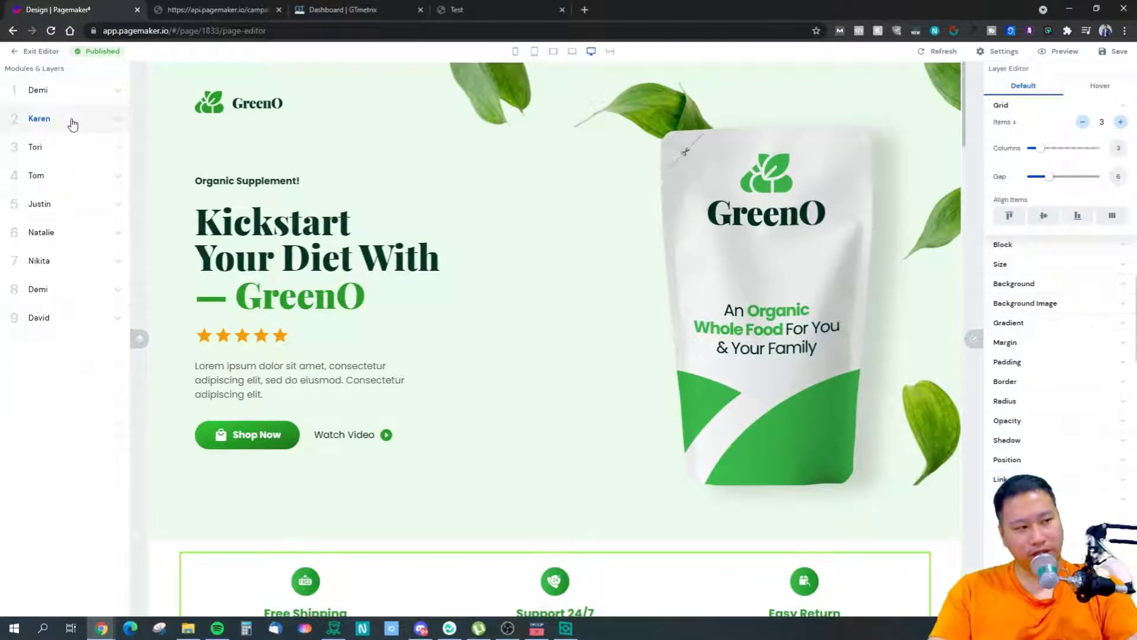
pyautogui.click(75, 120)
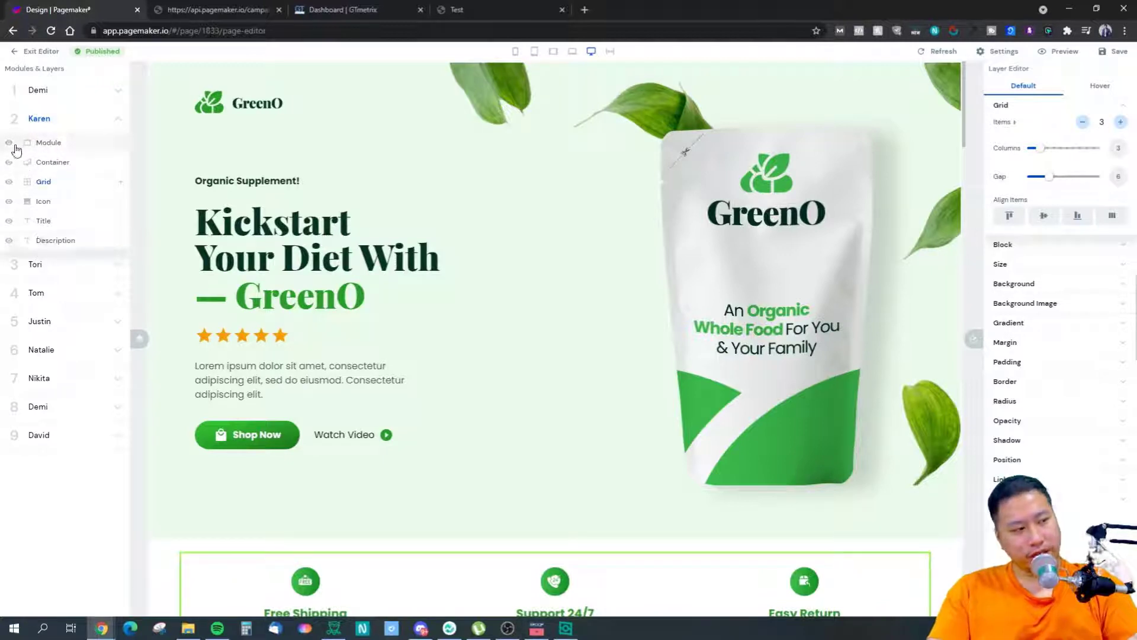
pyautogui.click(49, 143)
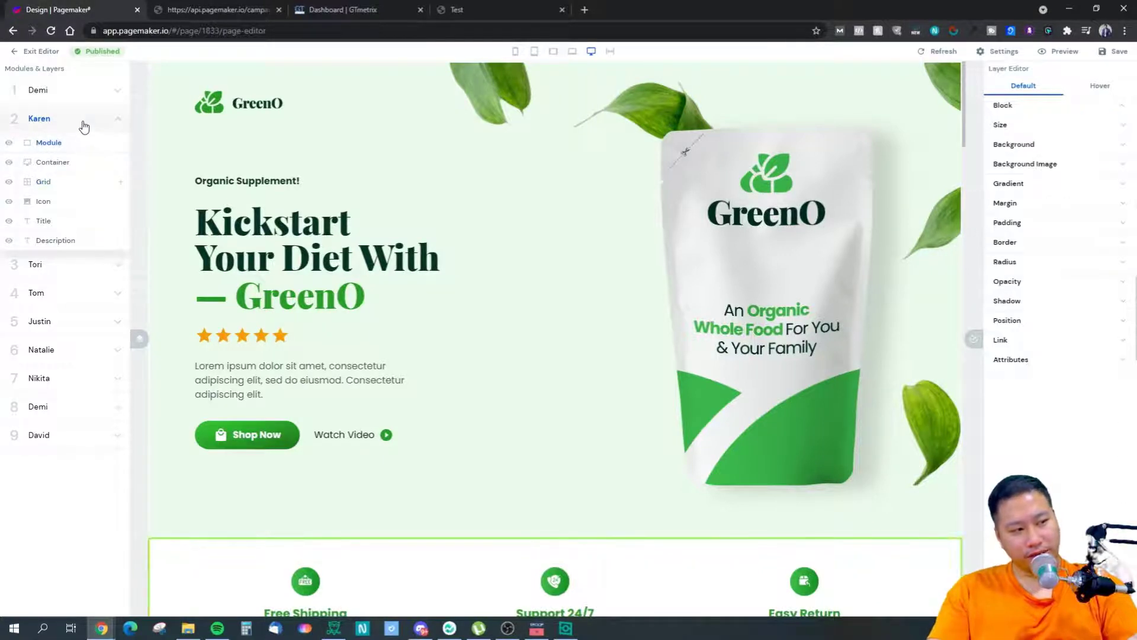
pyautogui.click(35, 118)
# Examine the Block and Size settings available for the Karen module
pyautogui.click(1014, 124)
pyautogui.click(1017, 108)
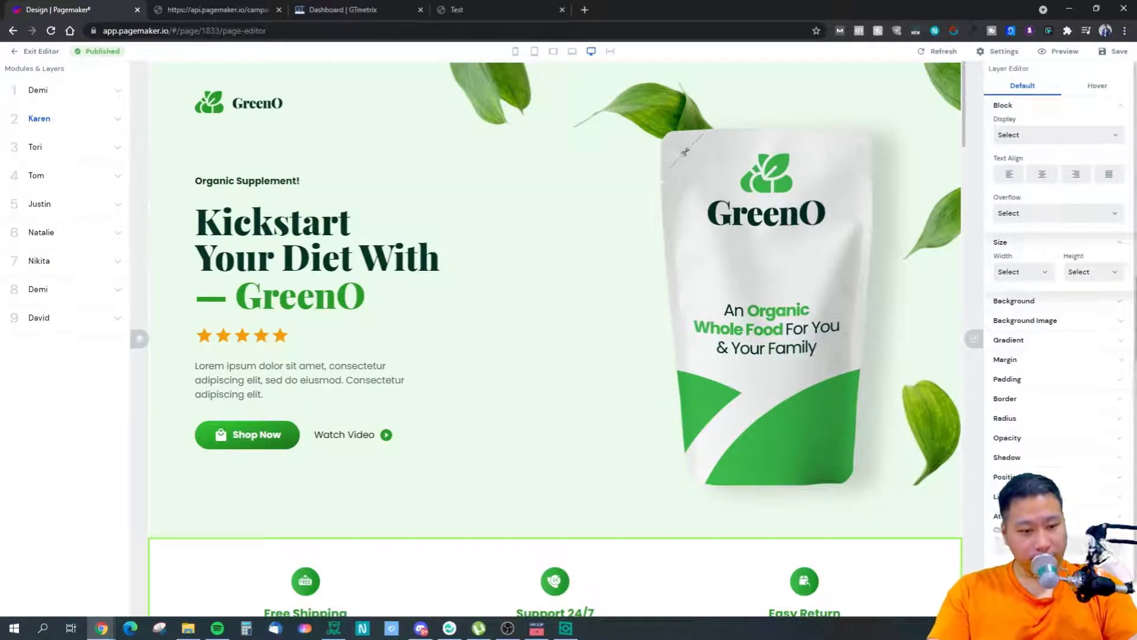
pyautogui.click(1023, 107)
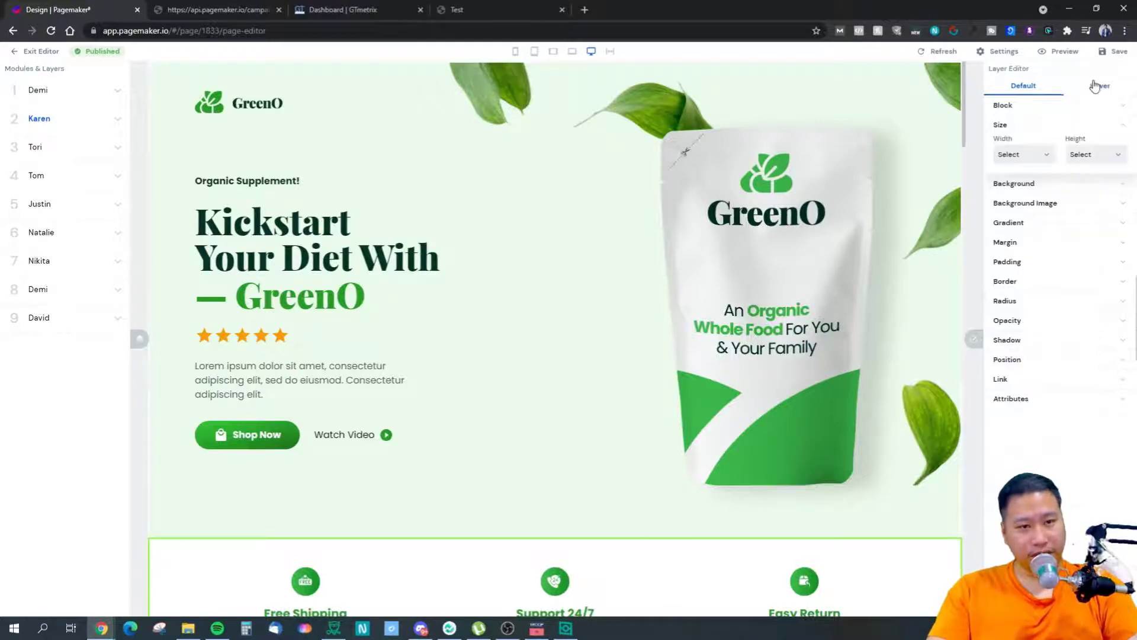
pyautogui.click(1014, 108)
pyautogui.click(1015, 113)
pyautogui.click(1019, 126)
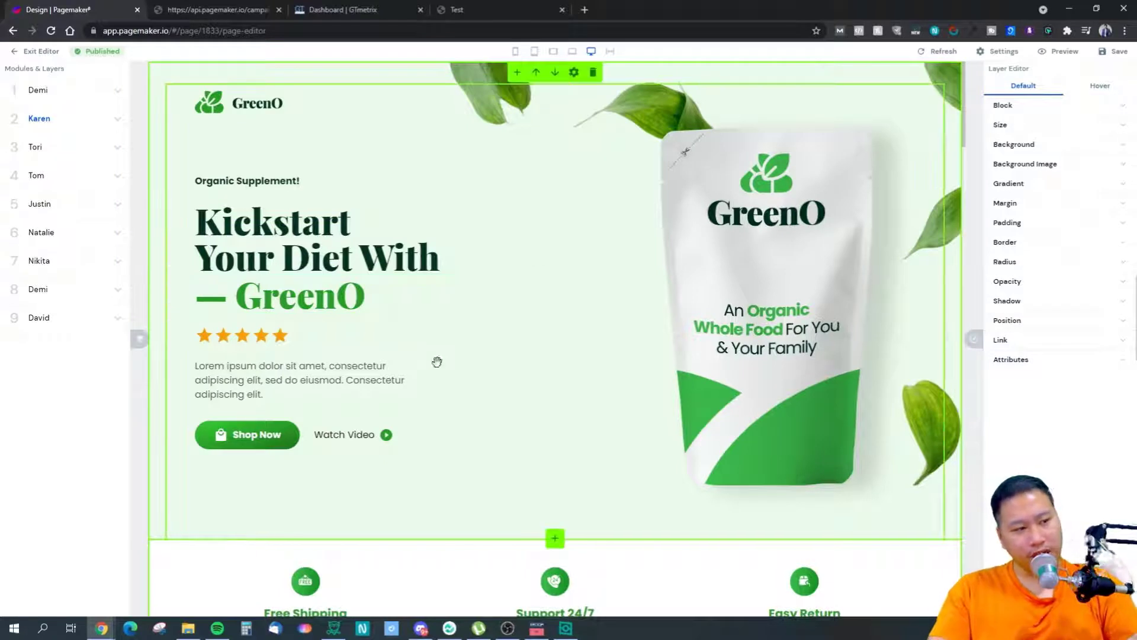
# Look over the hero and feature sections at desktop size and check the David module's layers
pyautogui.scroll(-5, 505, 249)
pyautogui.scroll(3, 518, 256)
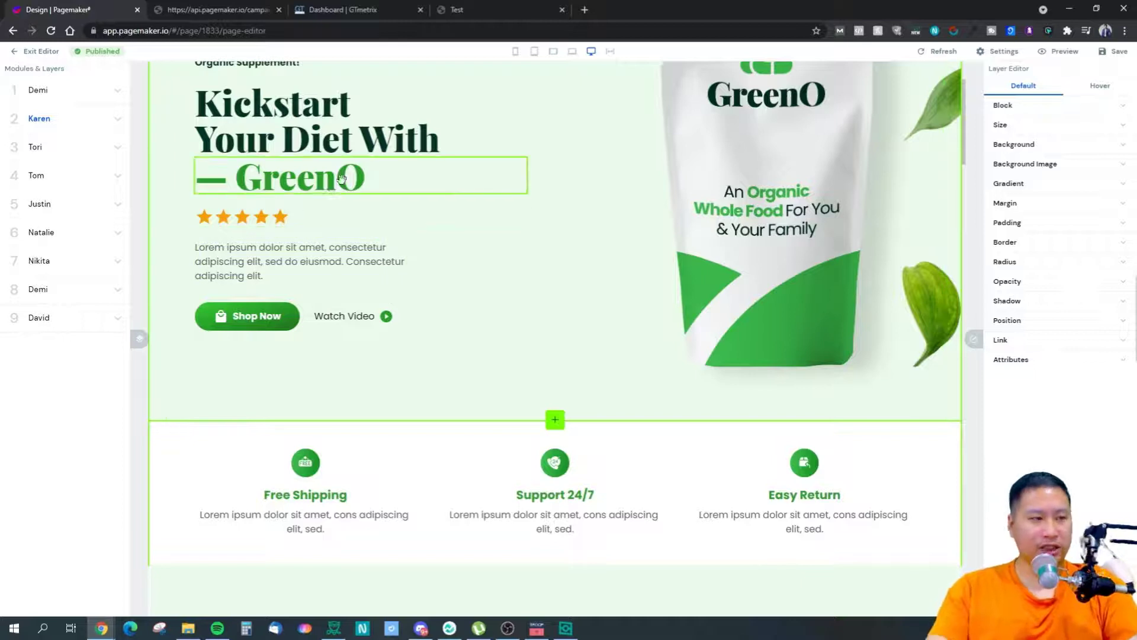
pyautogui.click(58, 320)
pyautogui.click(62, 320)
pyautogui.click(62, 320)
pyautogui.click(59, 317)
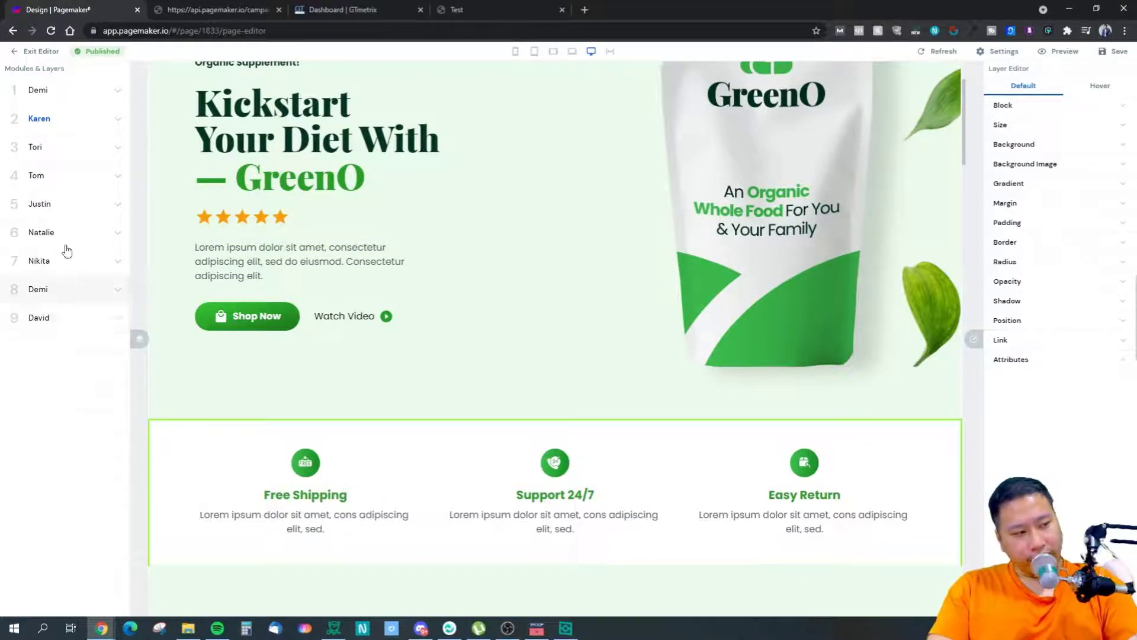
# Hide the Ratings layer of the first Demi module, show it again and collapse the module's layers
pyautogui.click(60, 101)
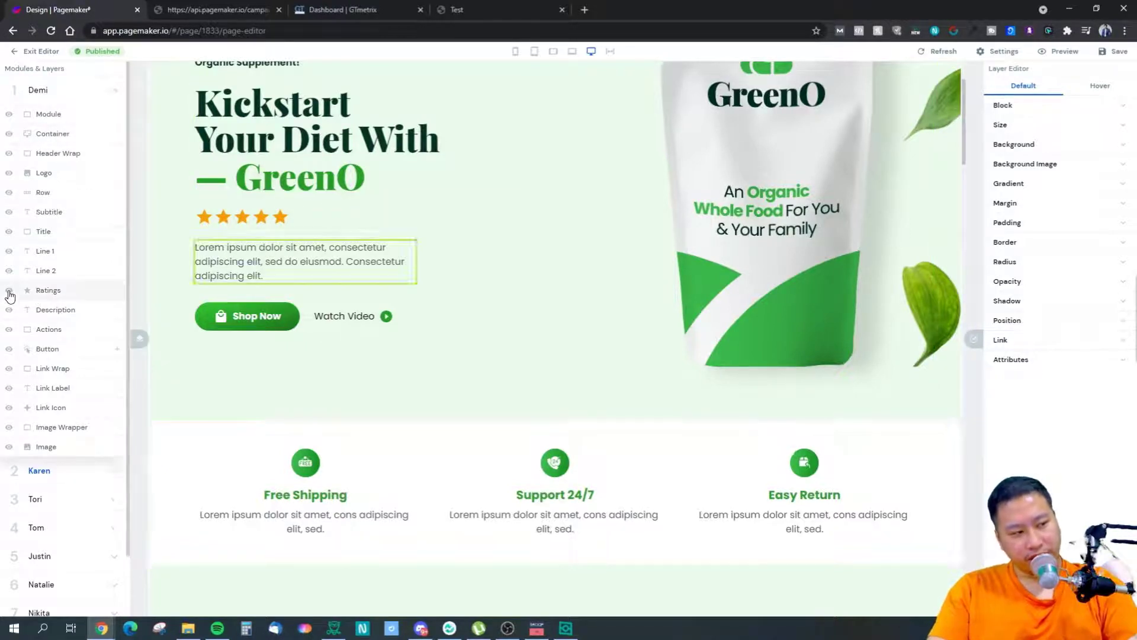
pyautogui.click(9, 290)
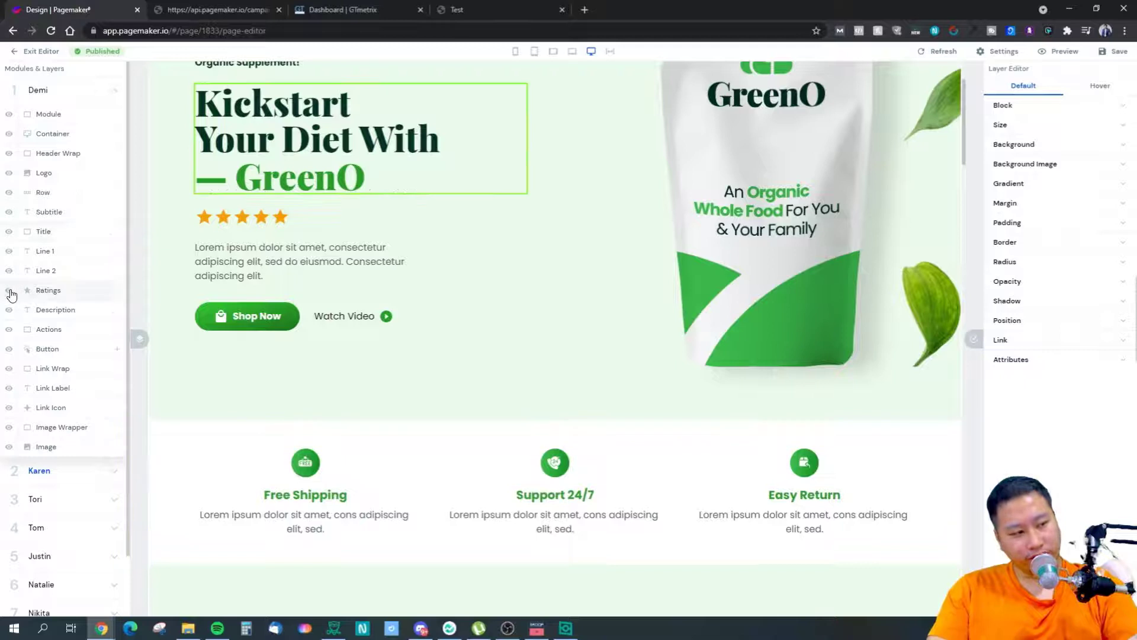
pyautogui.click(9, 290)
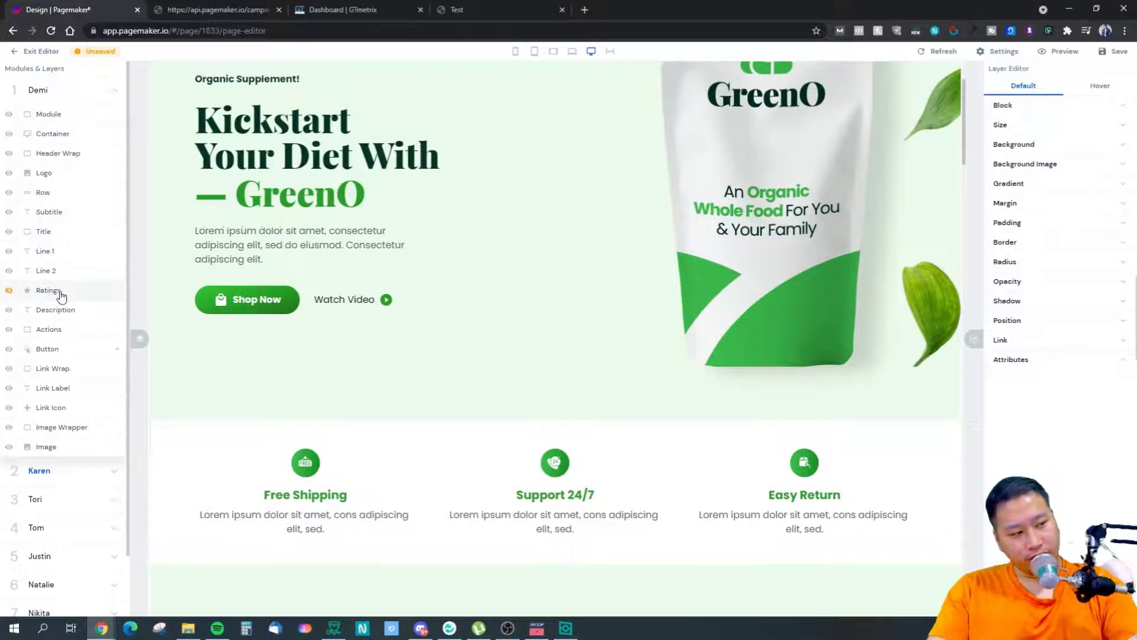
pyautogui.click(9, 290)
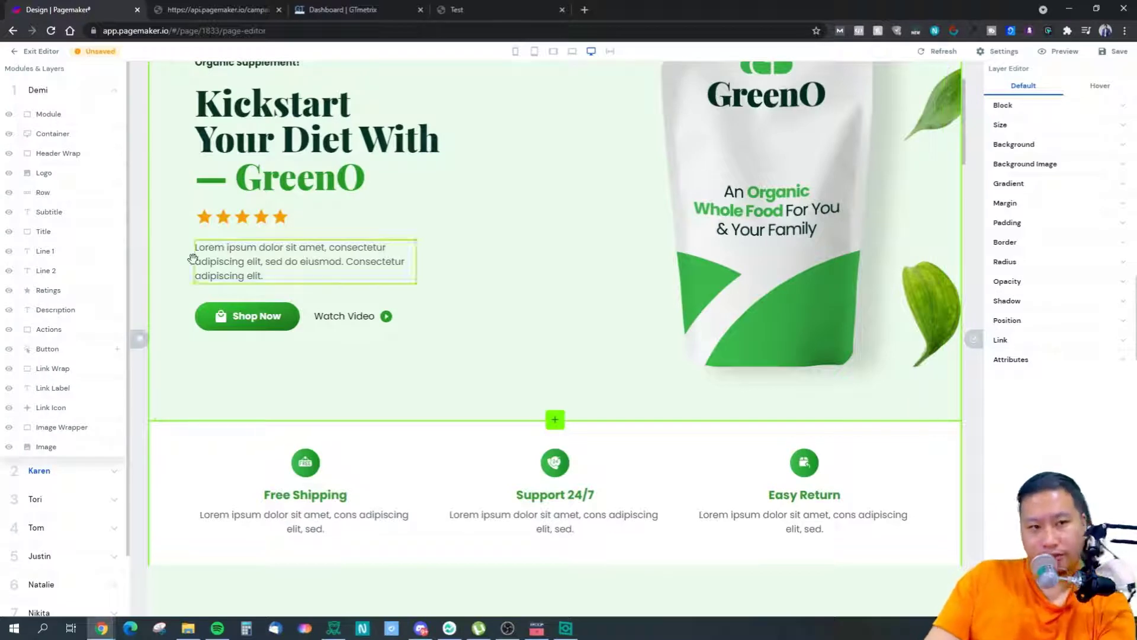
pyautogui.click(60, 89)
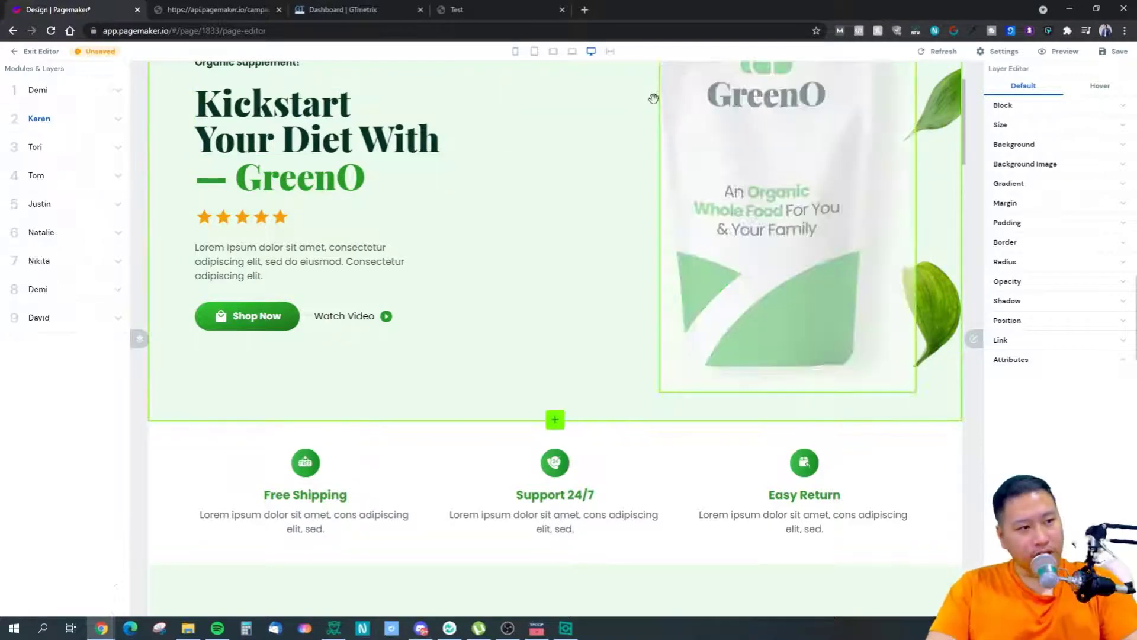
# Compare the page at mobile, tablet and desktop sizes, return to mobile size and deselect the Karen module
pyautogui.click(515, 52)
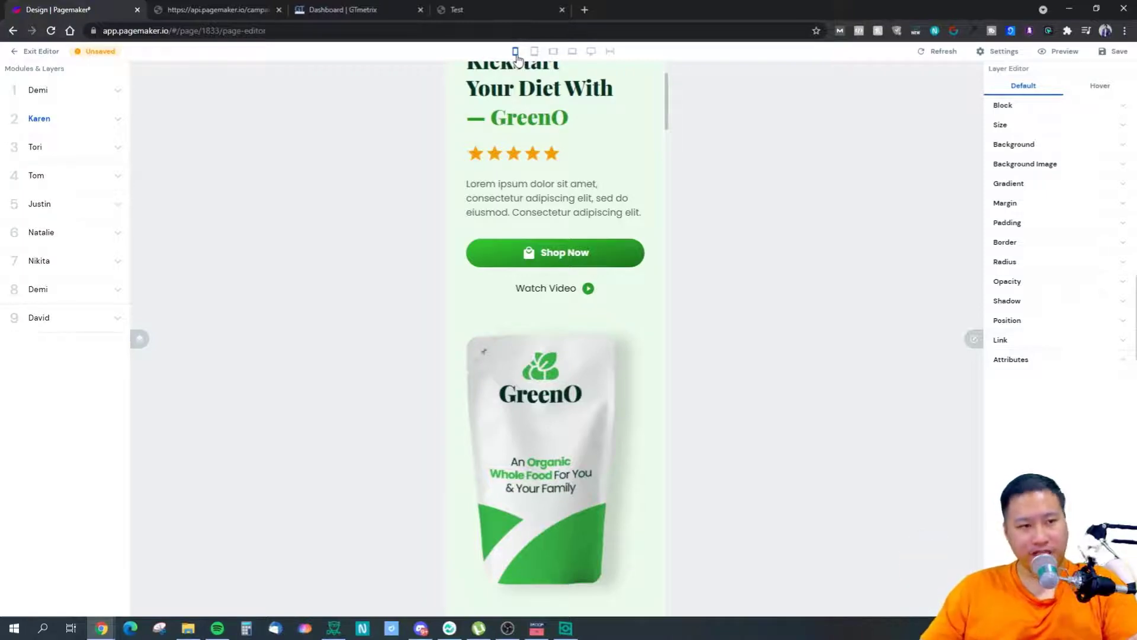
pyautogui.click(553, 55)
pyautogui.click(591, 52)
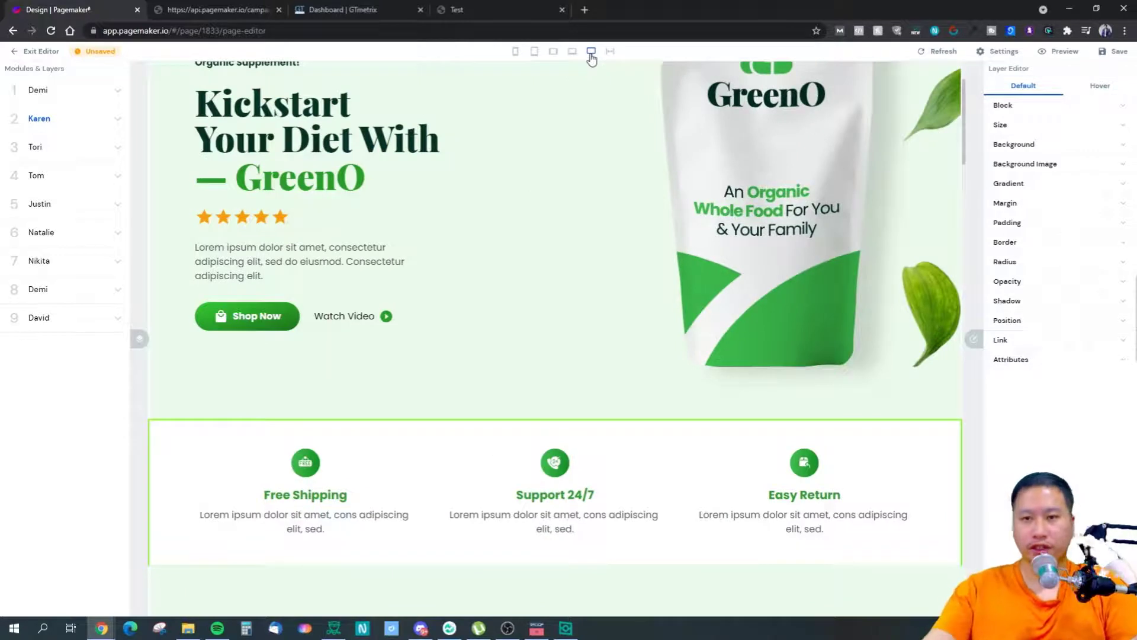
pyautogui.click(515, 52)
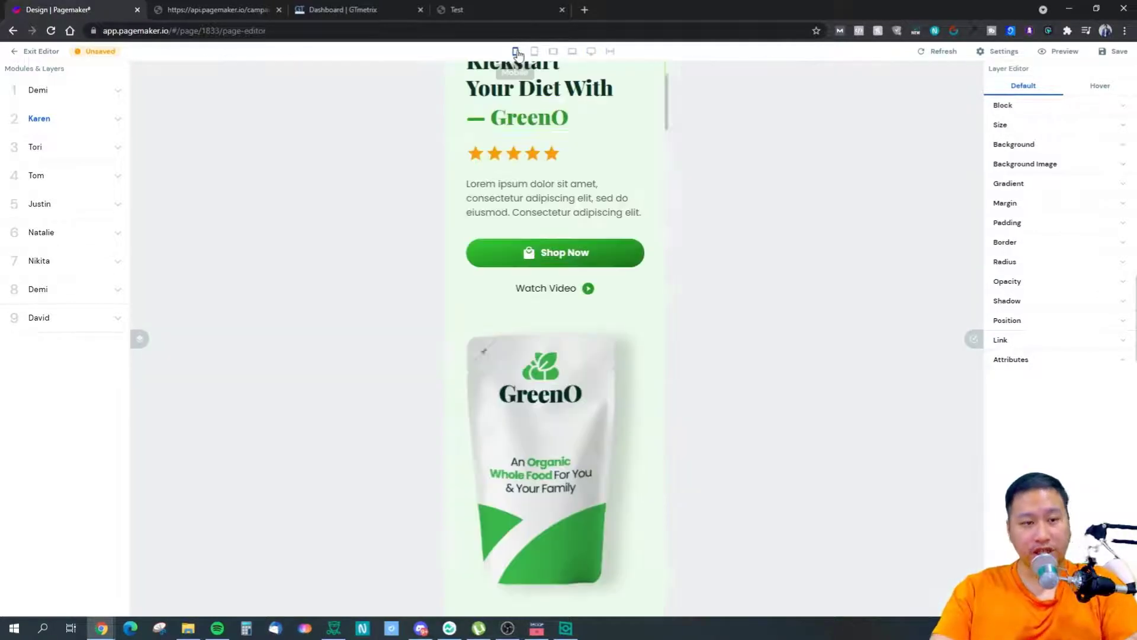
pyautogui.click(890, 202)
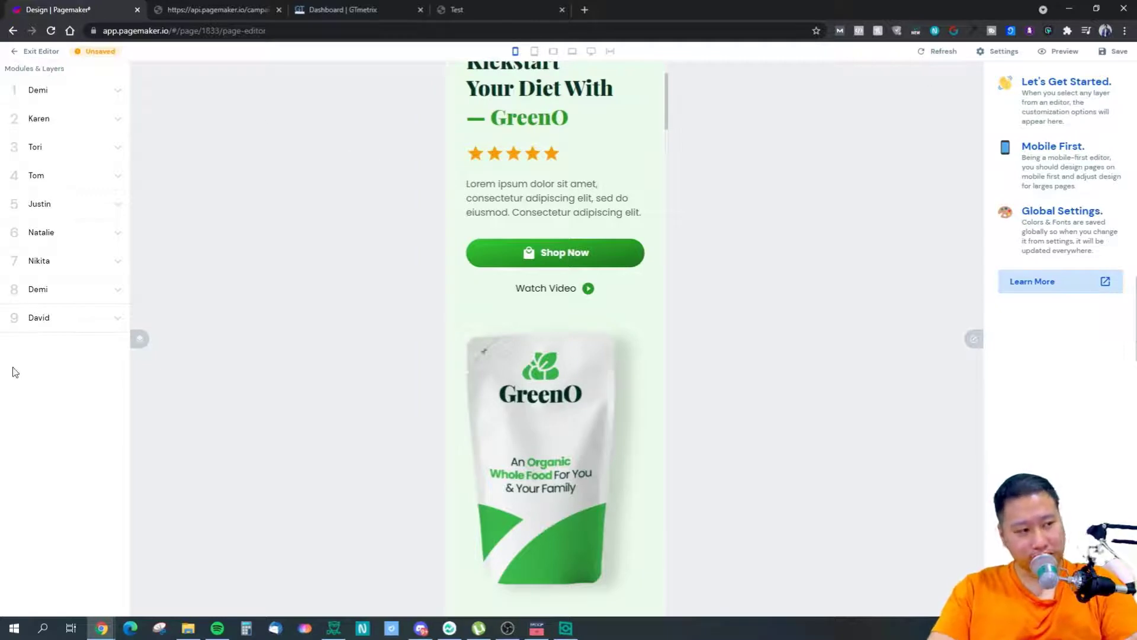
# Open the module picker below the Karen module and look through all available modules and categories
pyautogui.scroll(-10, 562, 373)
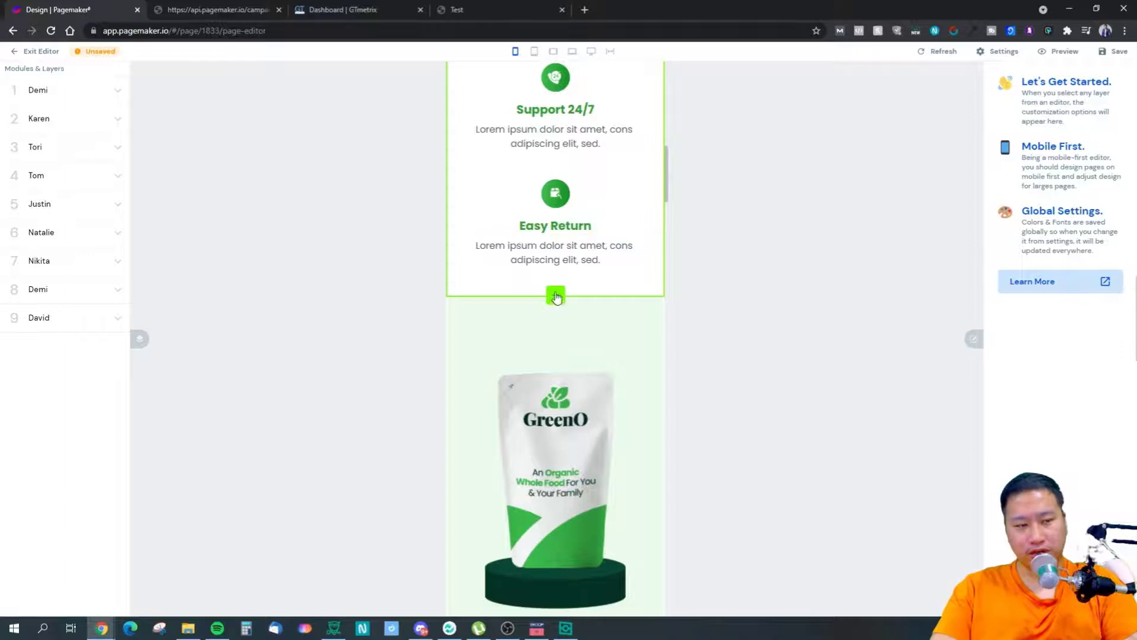
pyautogui.click(556, 296)
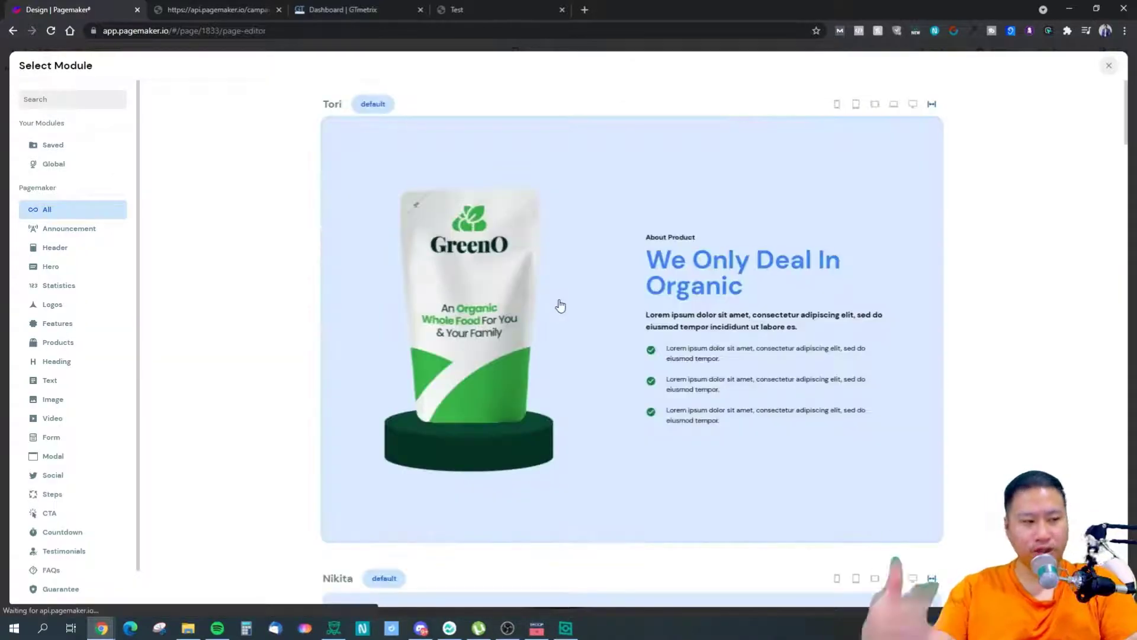
pyautogui.scroll(-3, 716, 303)
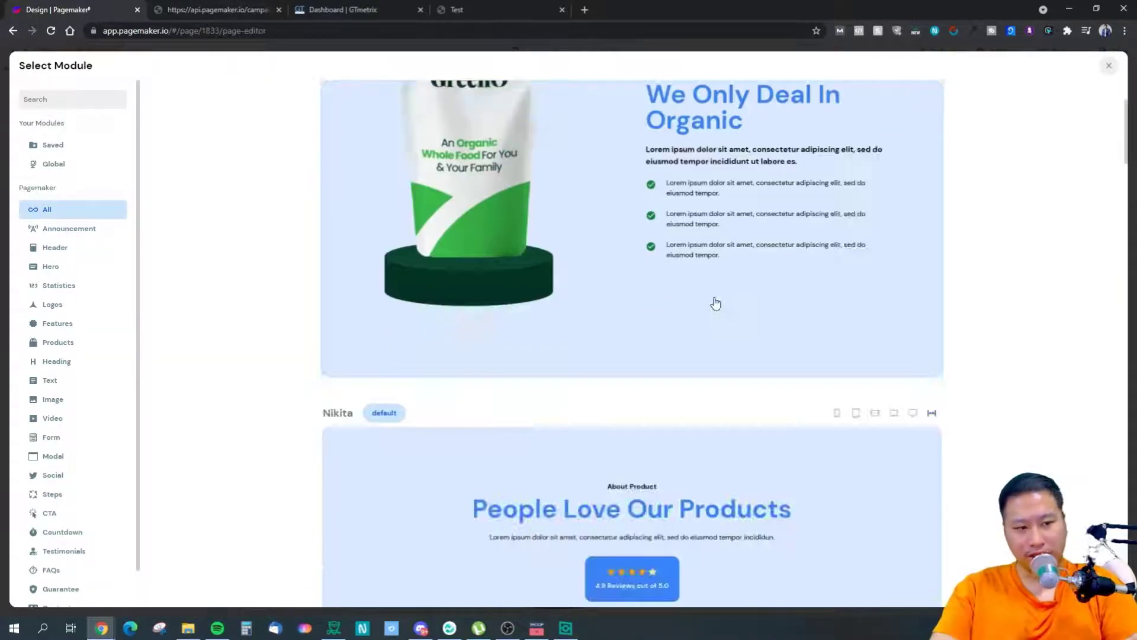
pyautogui.scroll(-2, 716, 303)
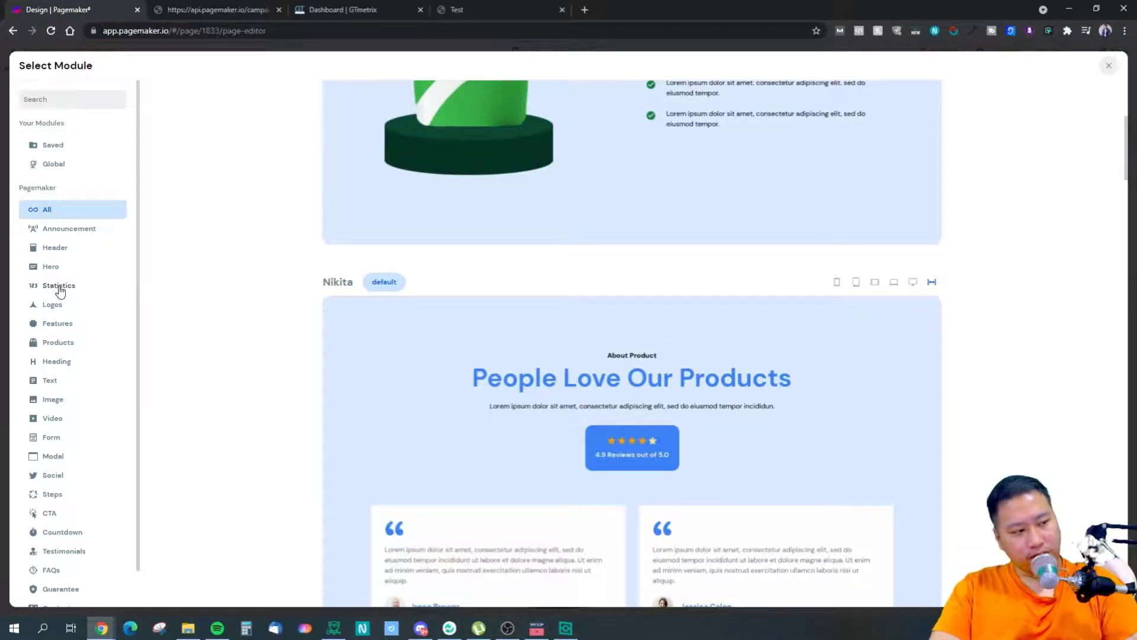
pyautogui.scroll(-10, 368, 338)
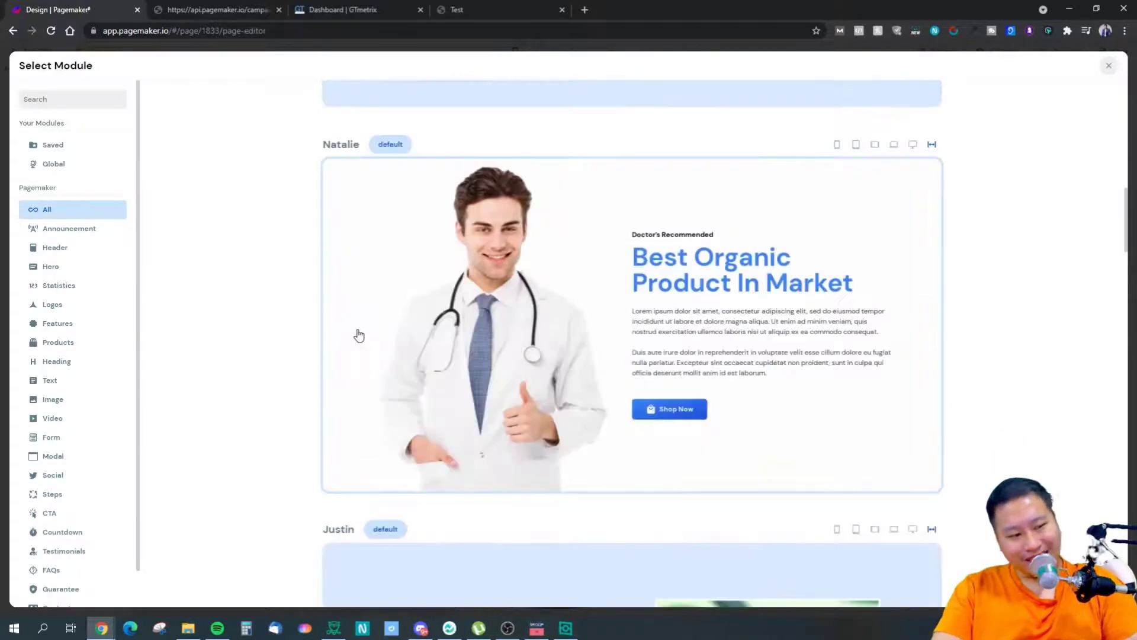
pyautogui.scroll(-9, 357, 335)
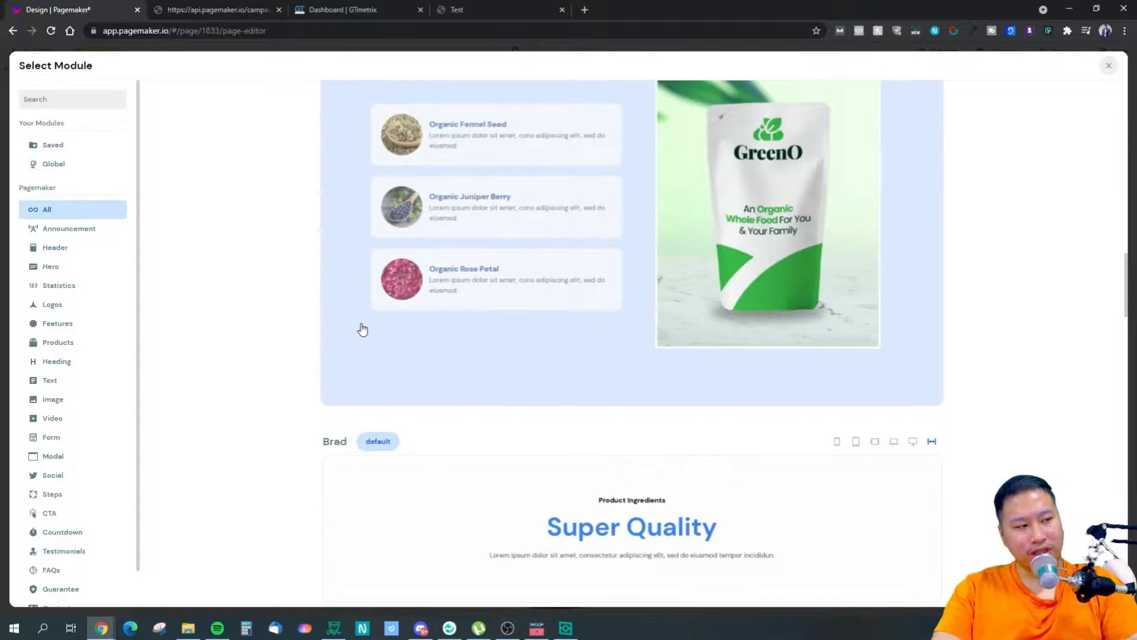
pyautogui.scroll(-16, 276, 326)
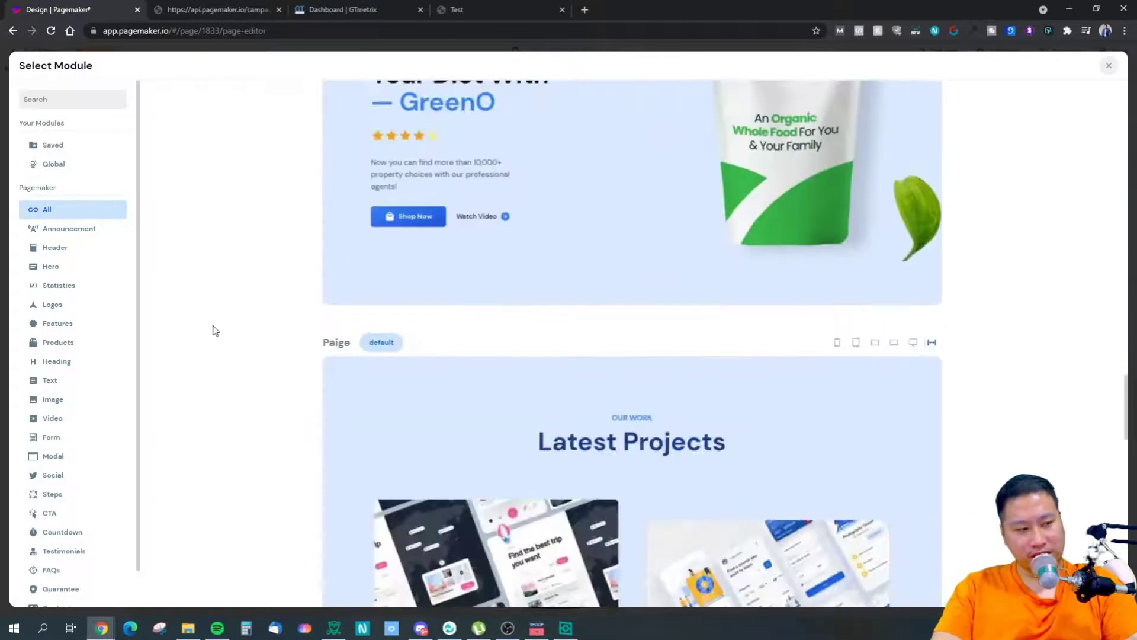
pyautogui.scroll(-1, 63, 279)
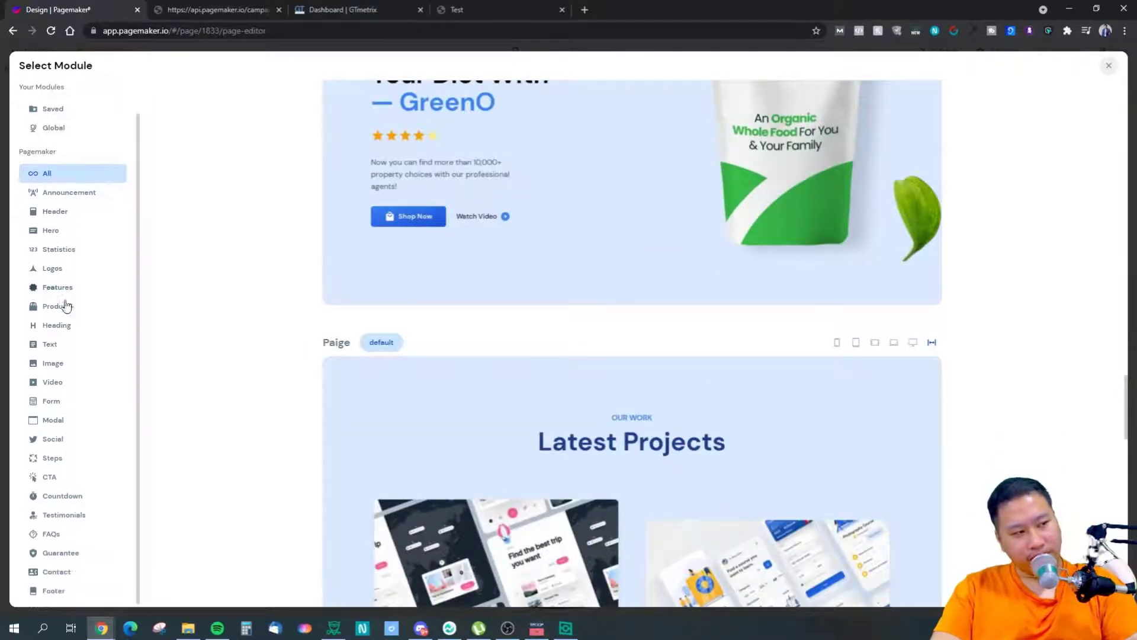
pyautogui.scroll(-5, 271, 383)
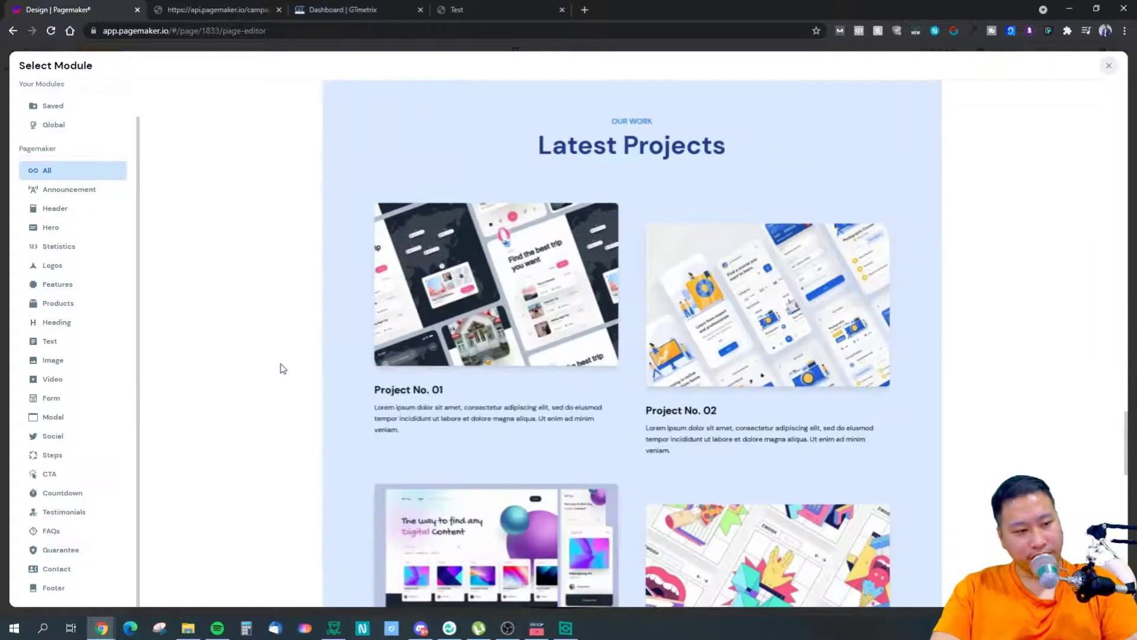
pyautogui.scroll(-17, 282, 369)
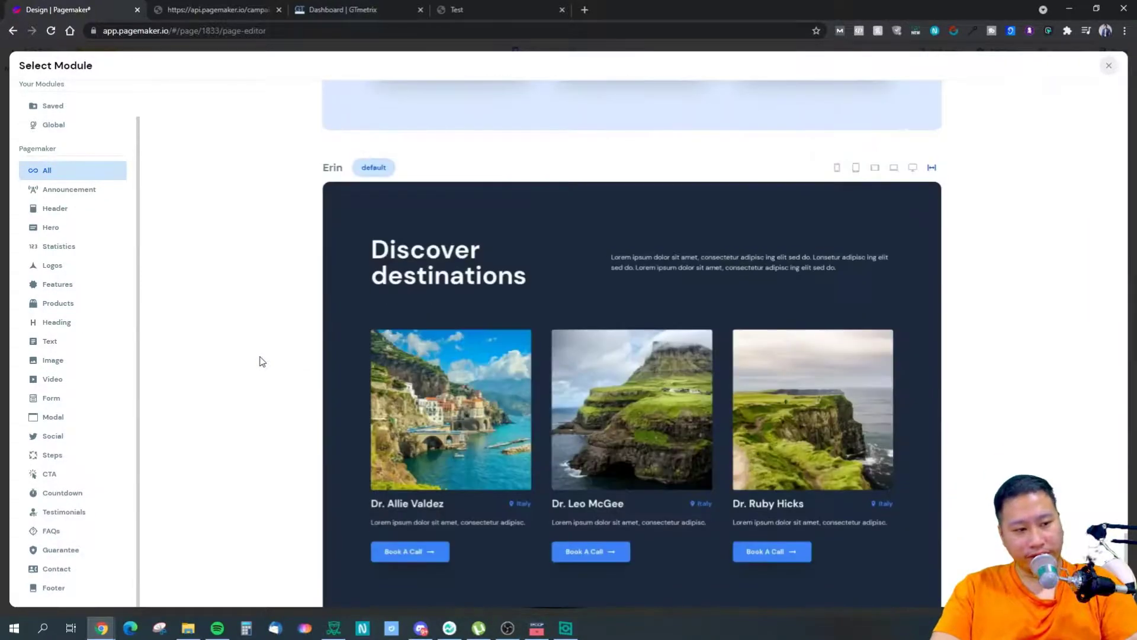
# Check the item count at the end of the module list, view the Announcement modules and close the module picker
pyautogui.scroll(-1, 262, 361)
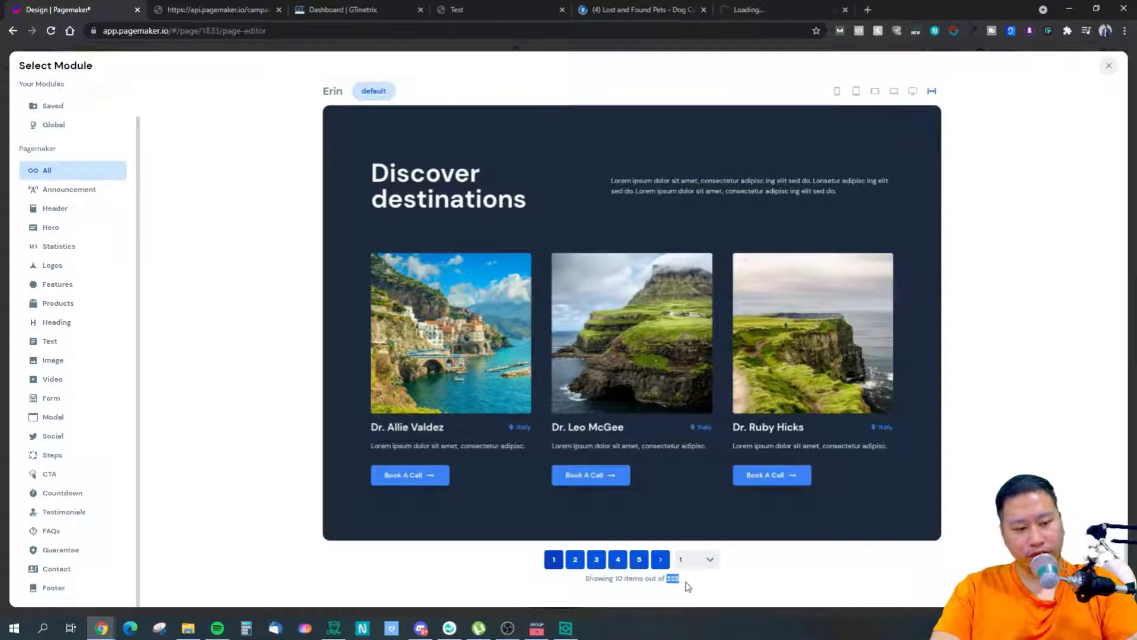
pyautogui.moveTo(586, 580); pyautogui.dragTo(679, 582)
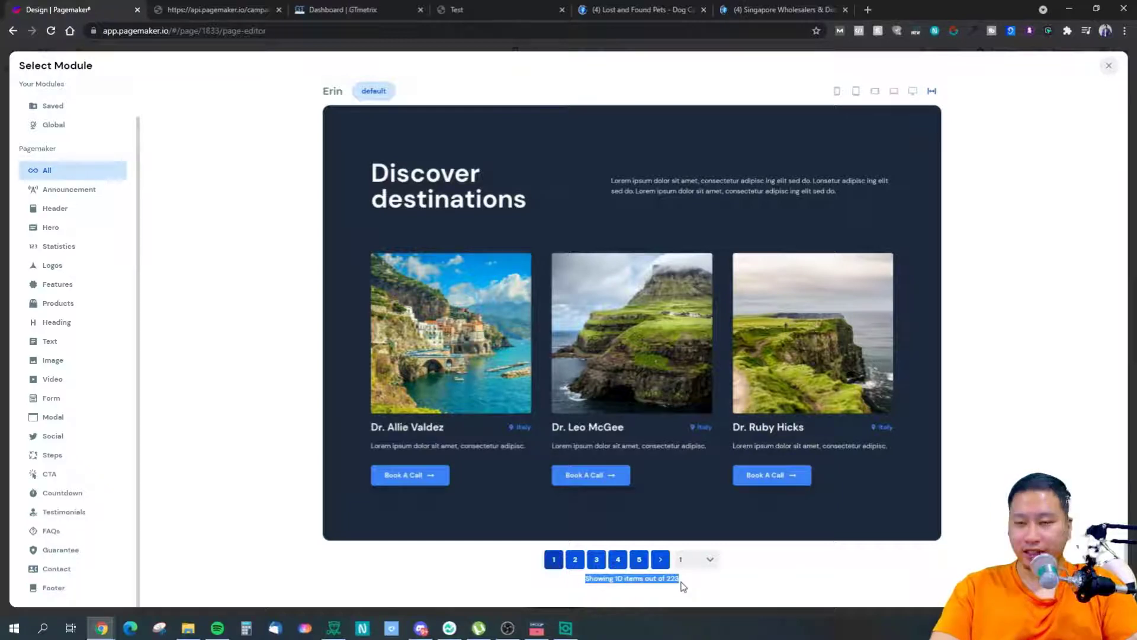
pyautogui.click(62, 189)
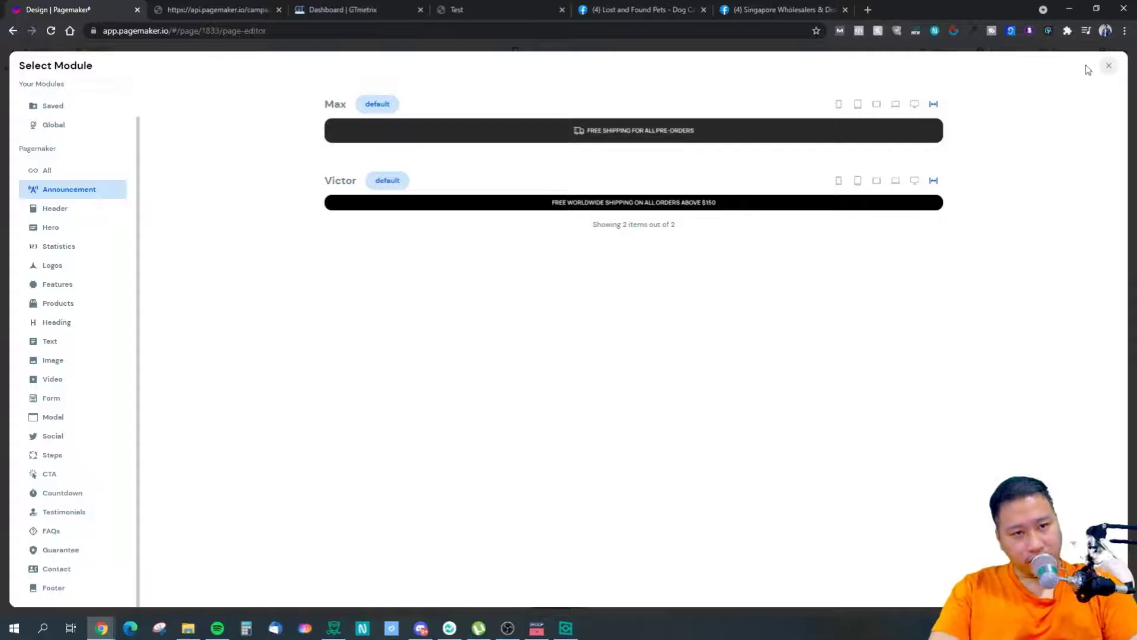
pyautogui.click(1108, 66)
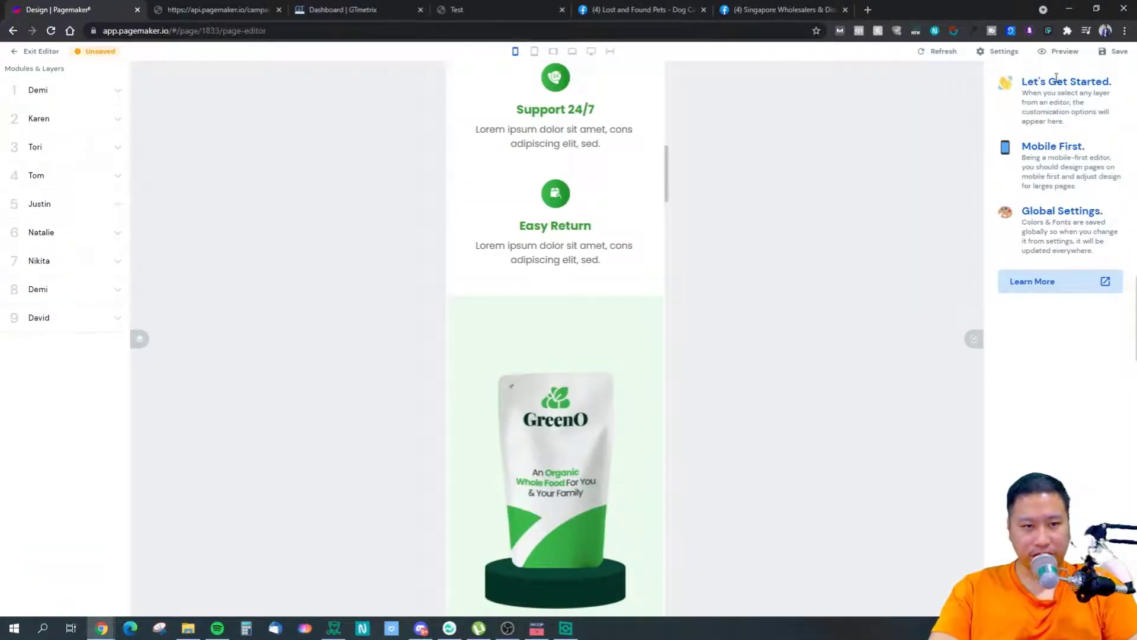
# Look over the editor's settings options for changing the template, colors and fonts
pyautogui.click(1004, 52)
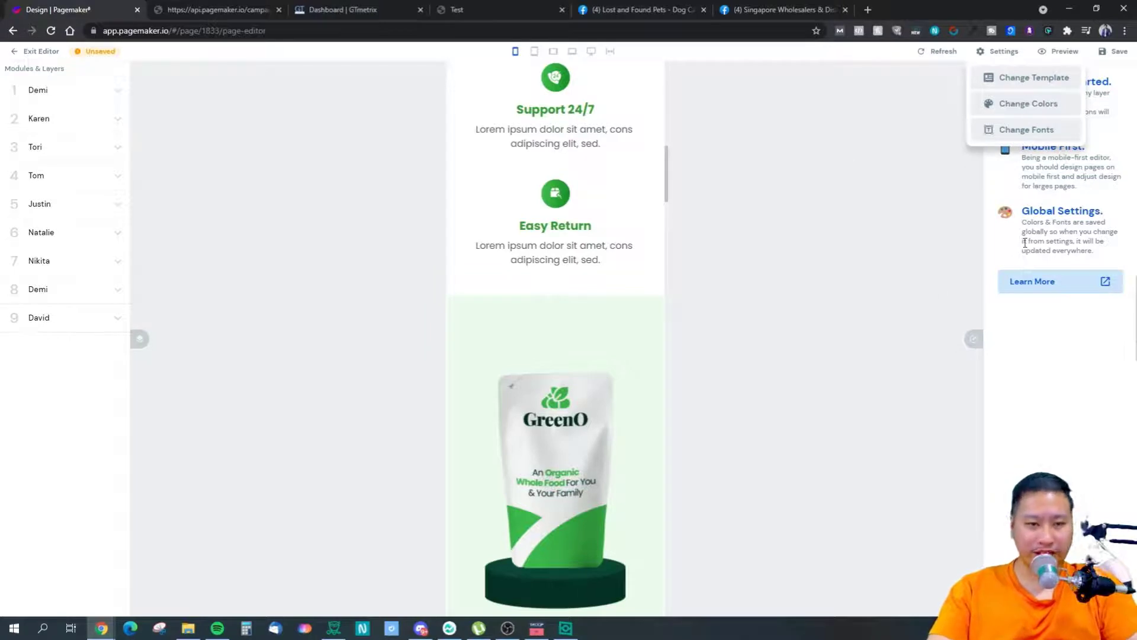
pyautogui.click(1049, 236)
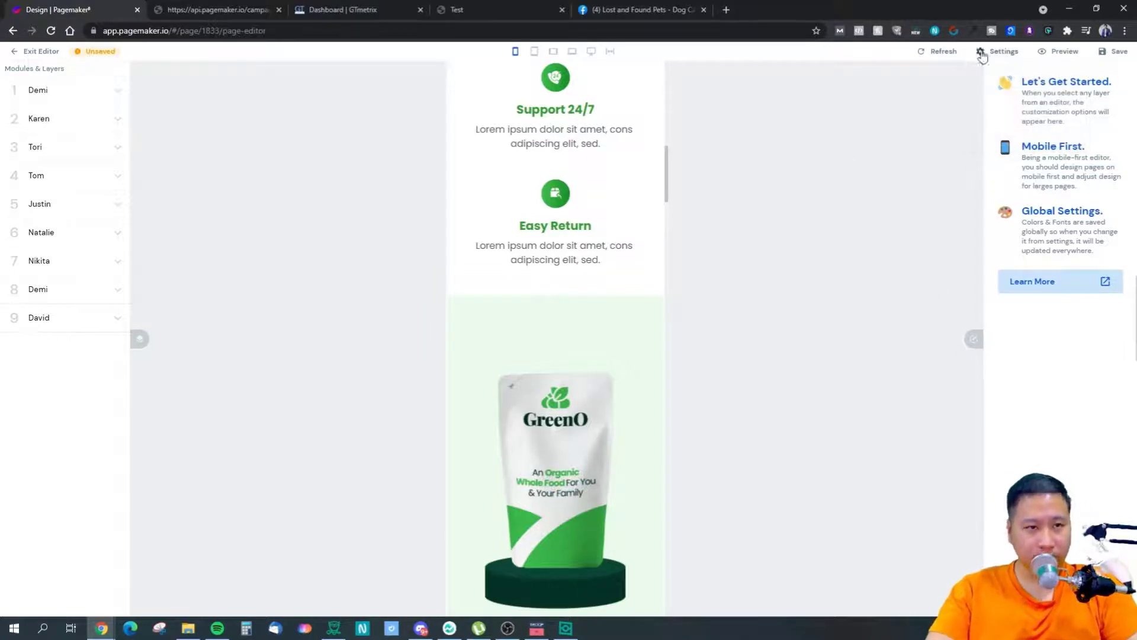
pyautogui.click(983, 52)
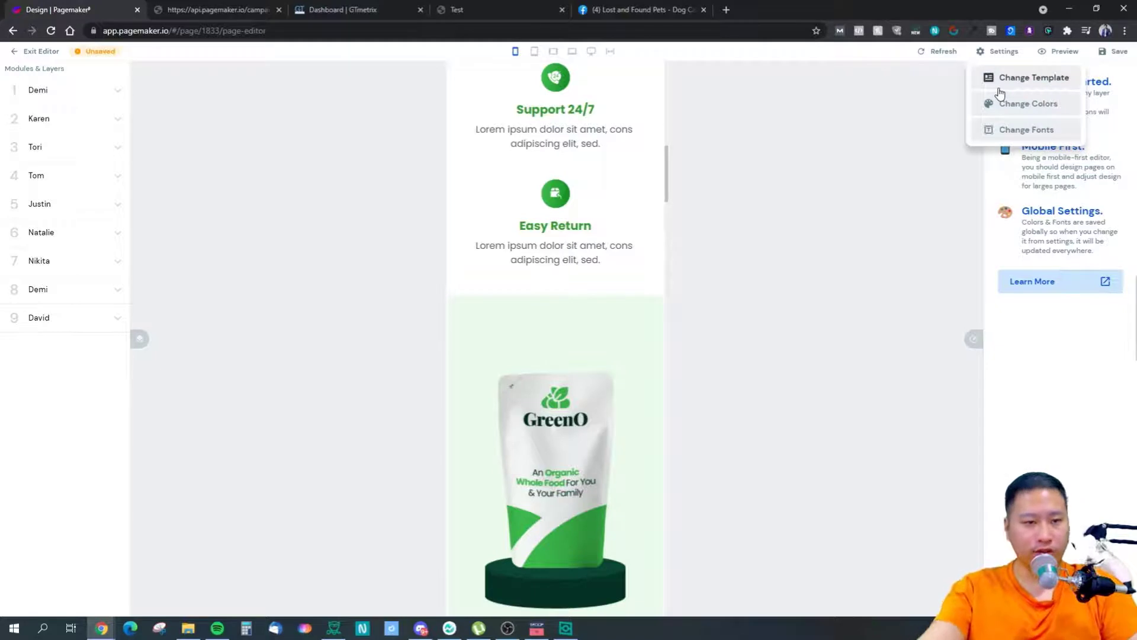
pyautogui.click(900, 230)
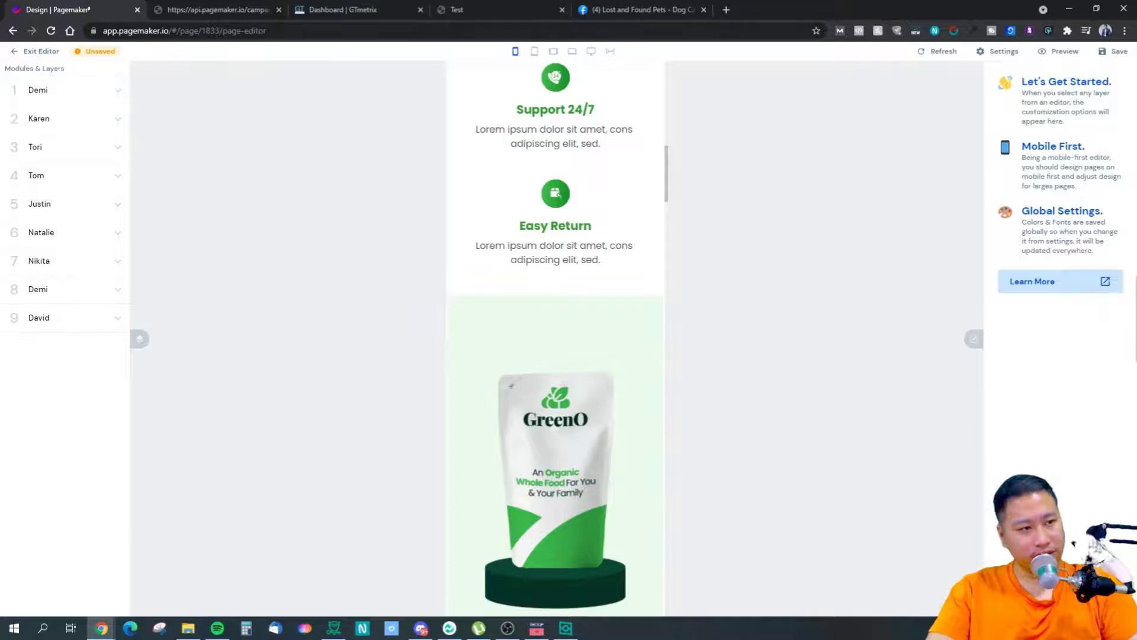
# Exit the page editor without saving the changes and return to the list of landing pages
pyautogui.click(28, 53)
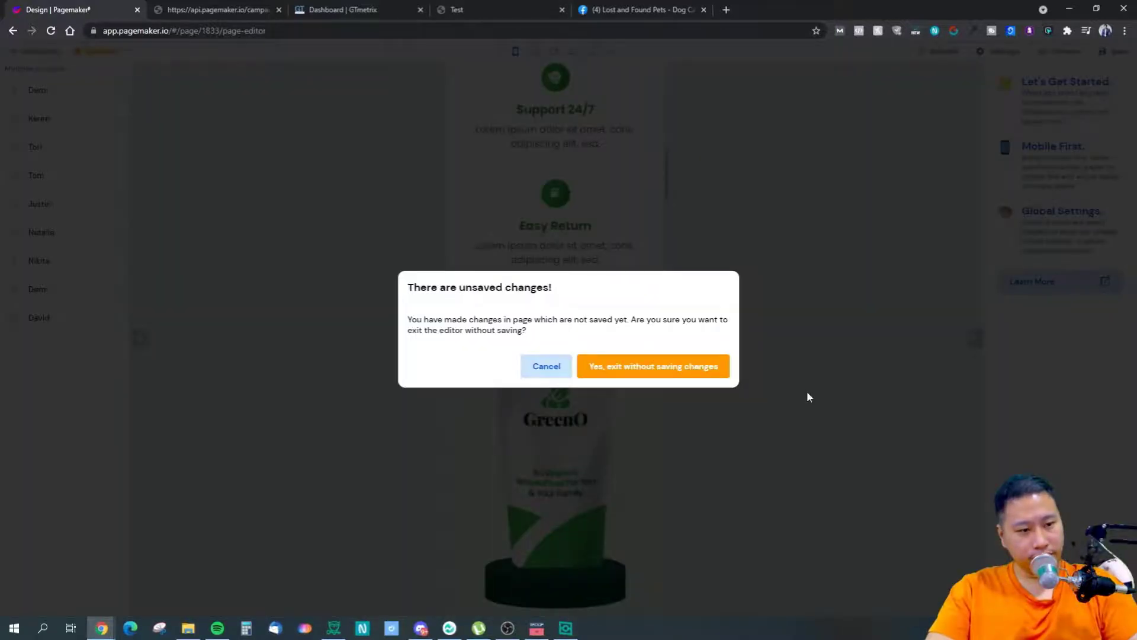
pyautogui.click(613, 371)
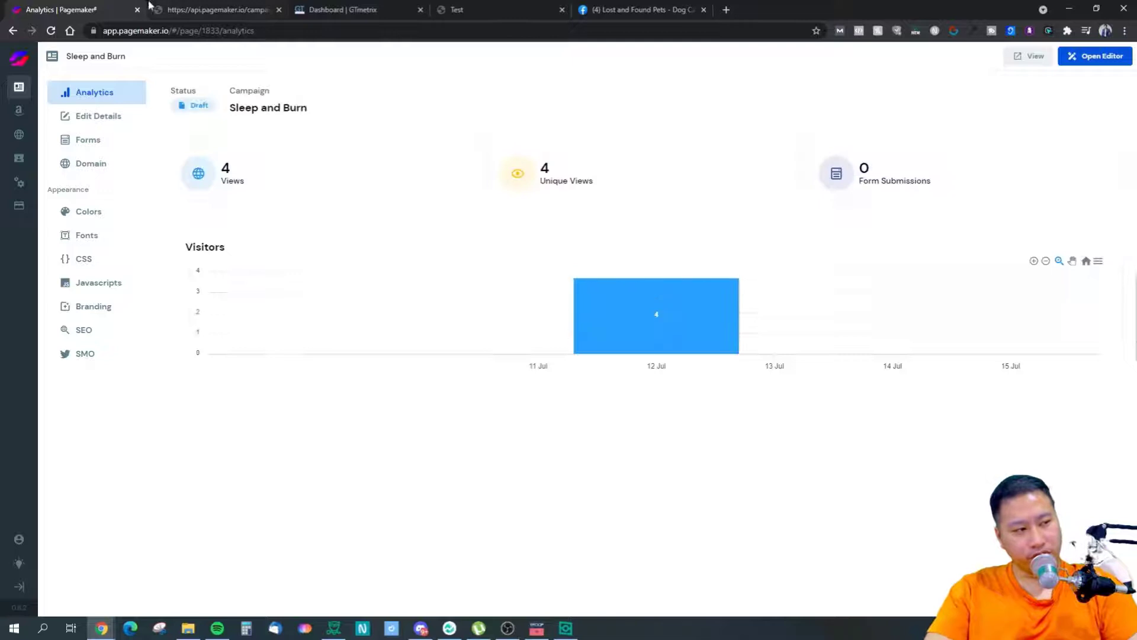
pyautogui.click(18, 87)
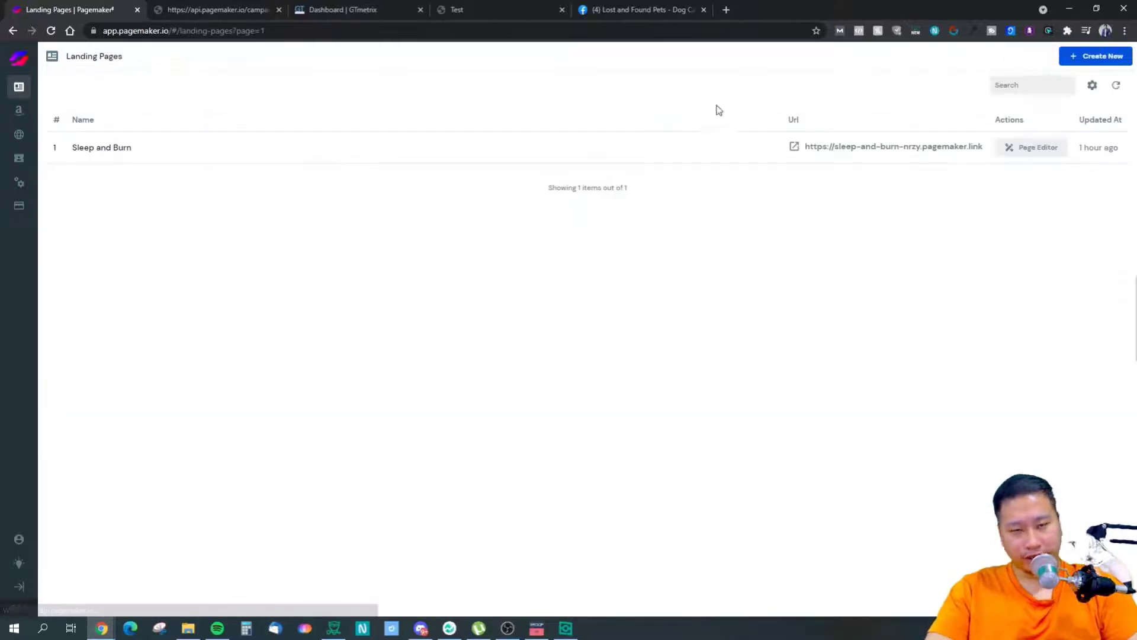
# Create a new landing page project named Test, leaving the description empty
pyautogui.click(1083, 64)
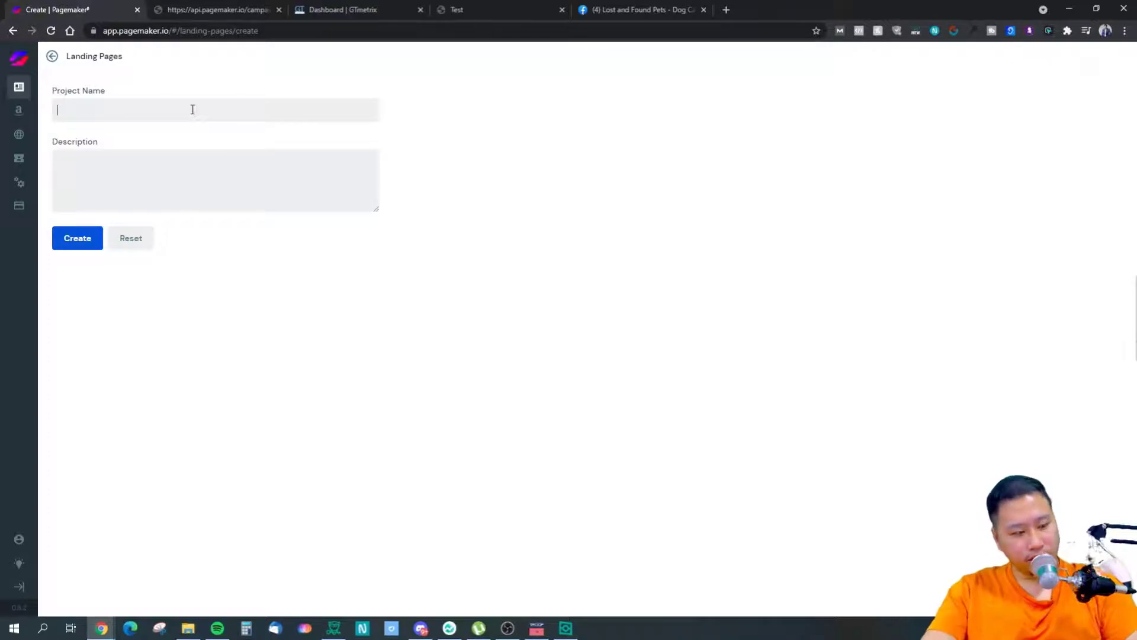
pyautogui.click(77, 244)
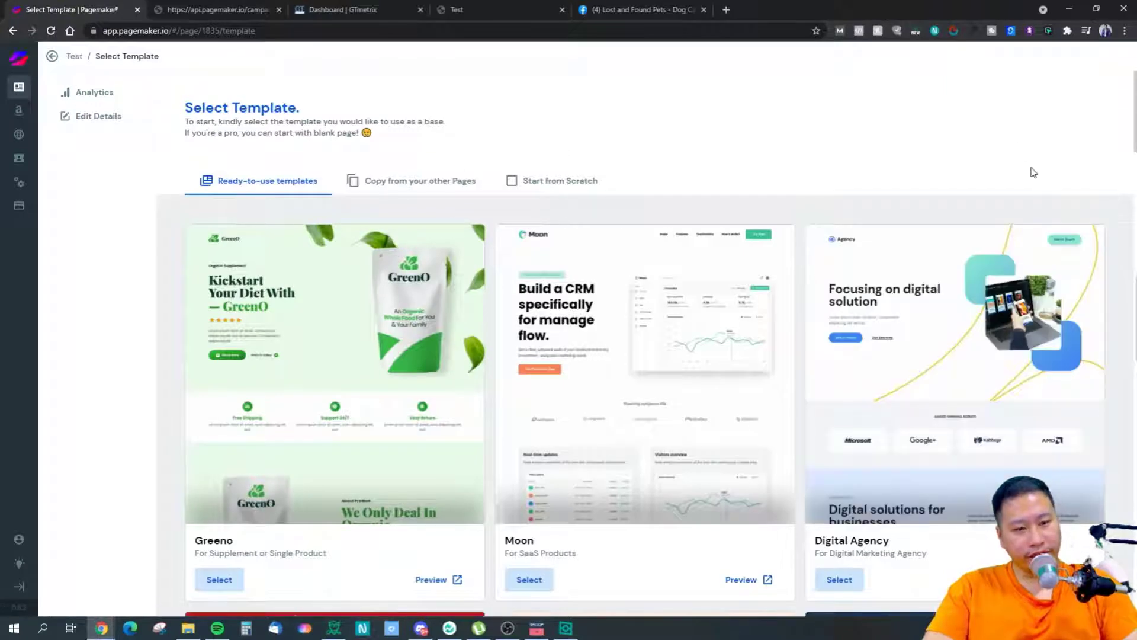
# Look through all the ready-to-use templates for the Test page, from Greeno to Organics, and return to the start
pyautogui.scroll(-10, 1121, 191)
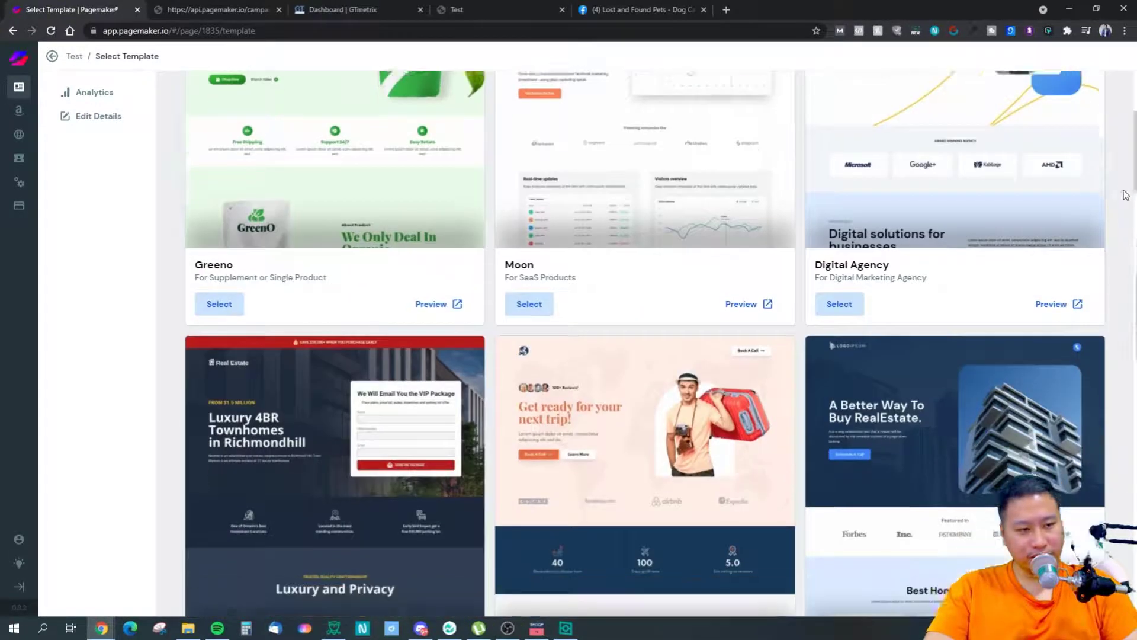
pyautogui.scroll(-10, 1125, 249)
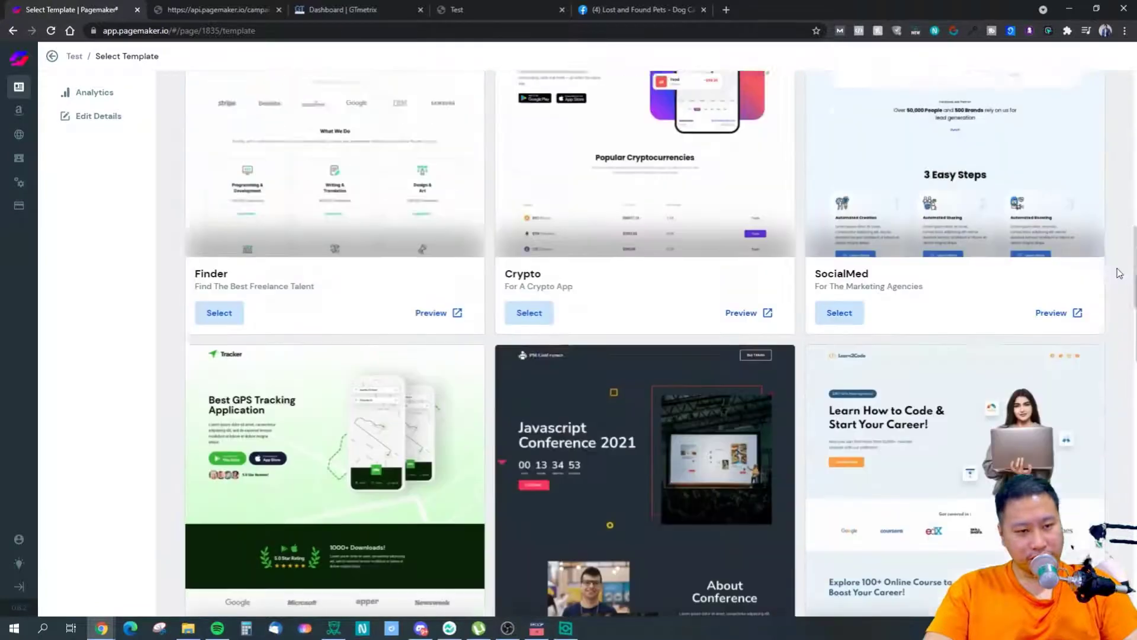
pyautogui.scroll(-6, 1121, 276)
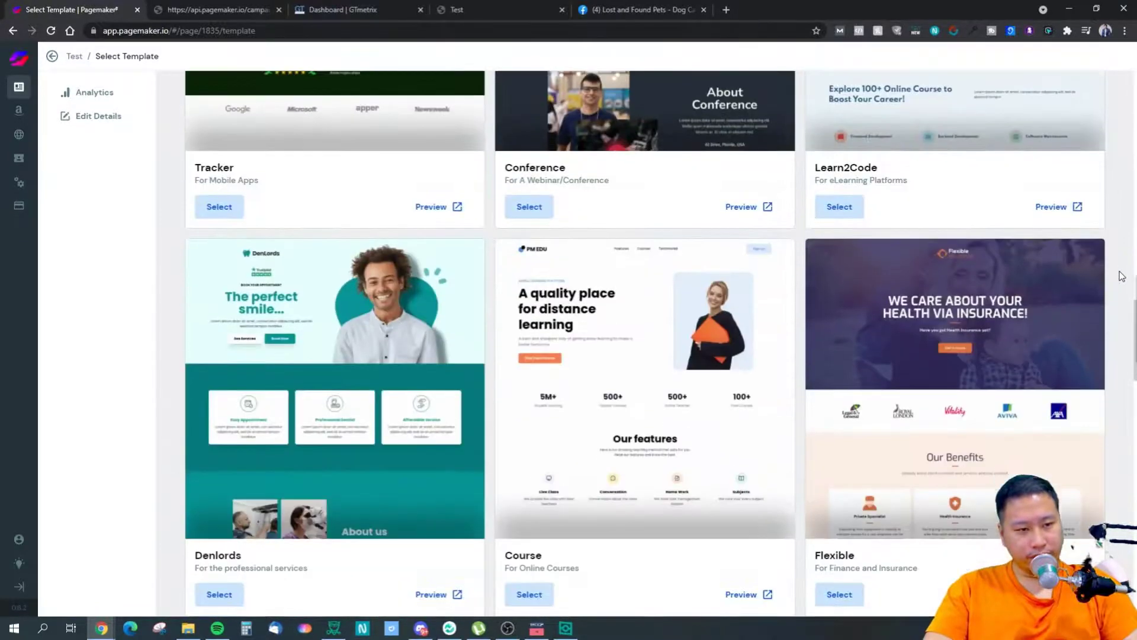
pyautogui.scroll(-8, 1122, 276)
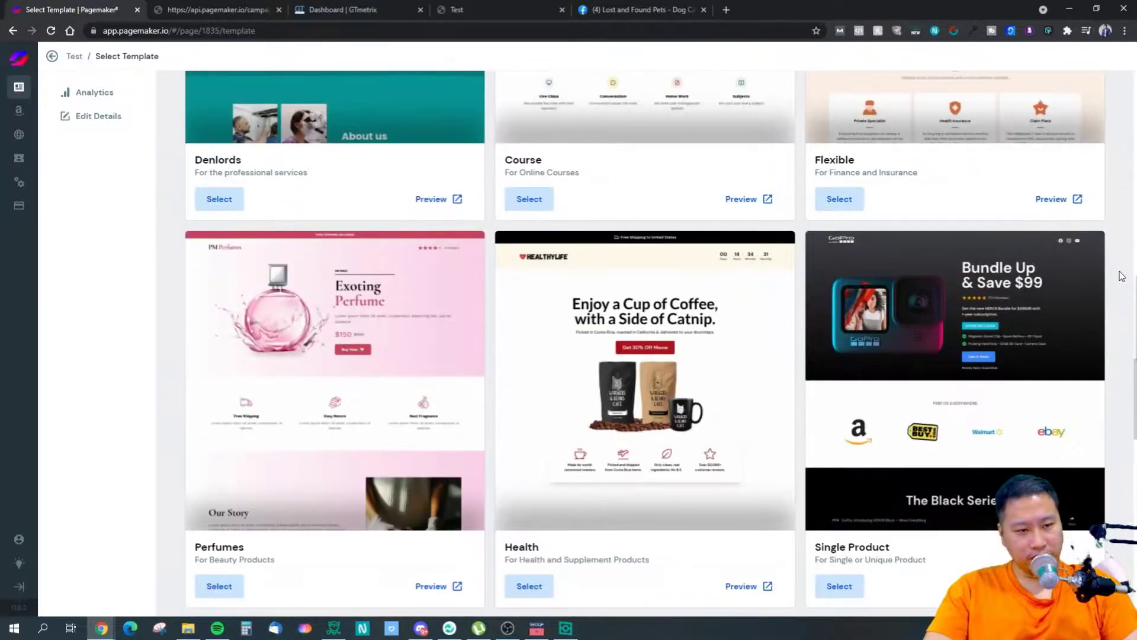
pyautogui.scroll(-5, 1123, 276)
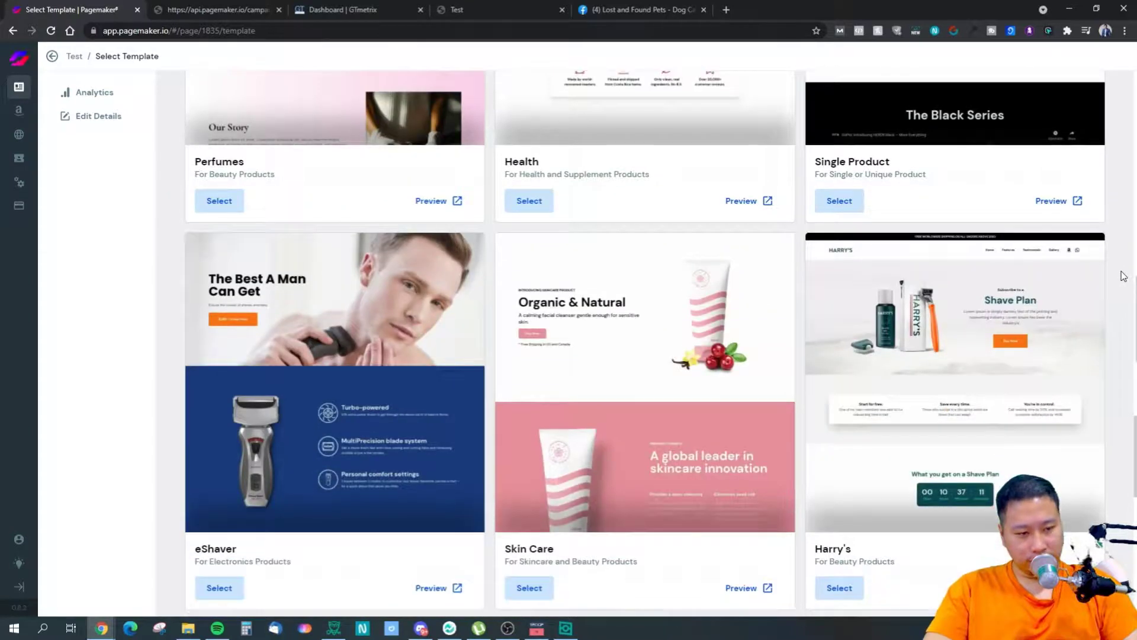
pyautogui.scroll(-2, 1123, 276)
pyautogui.scroll(-6, 1124, 276)
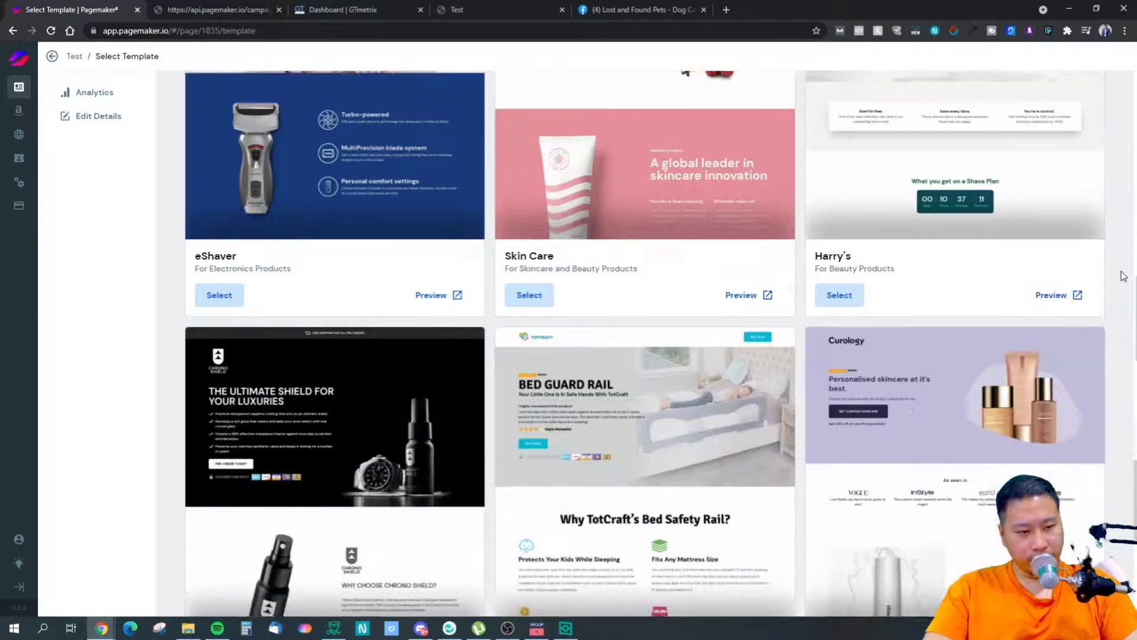
pyautogui.scroll(-5, 1124, 276)
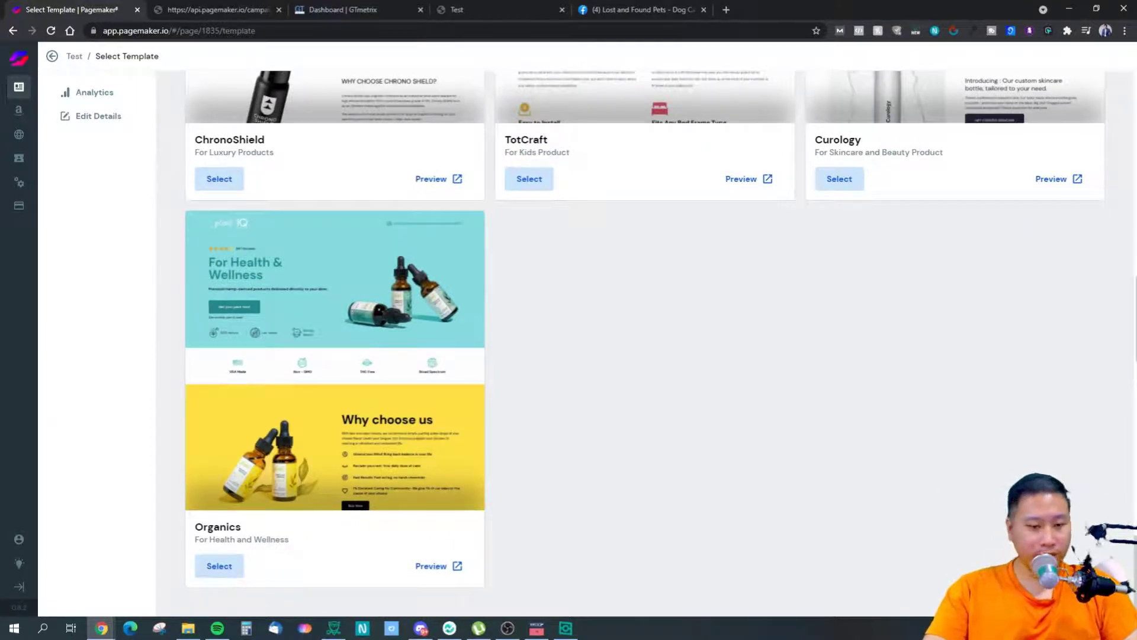
pyautogui.scroll(20, 1096, 355)
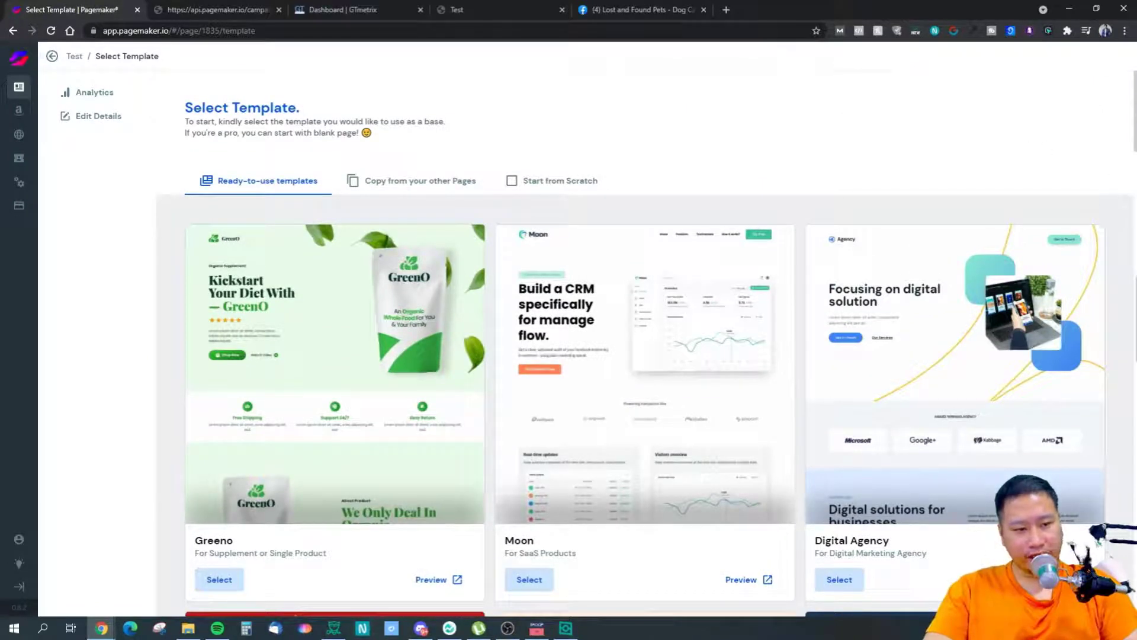
# Review the app, service, beauty, health and electronics templates and go back to the beginning of the list
pyautogui.scroll(-13, 1128, 199)
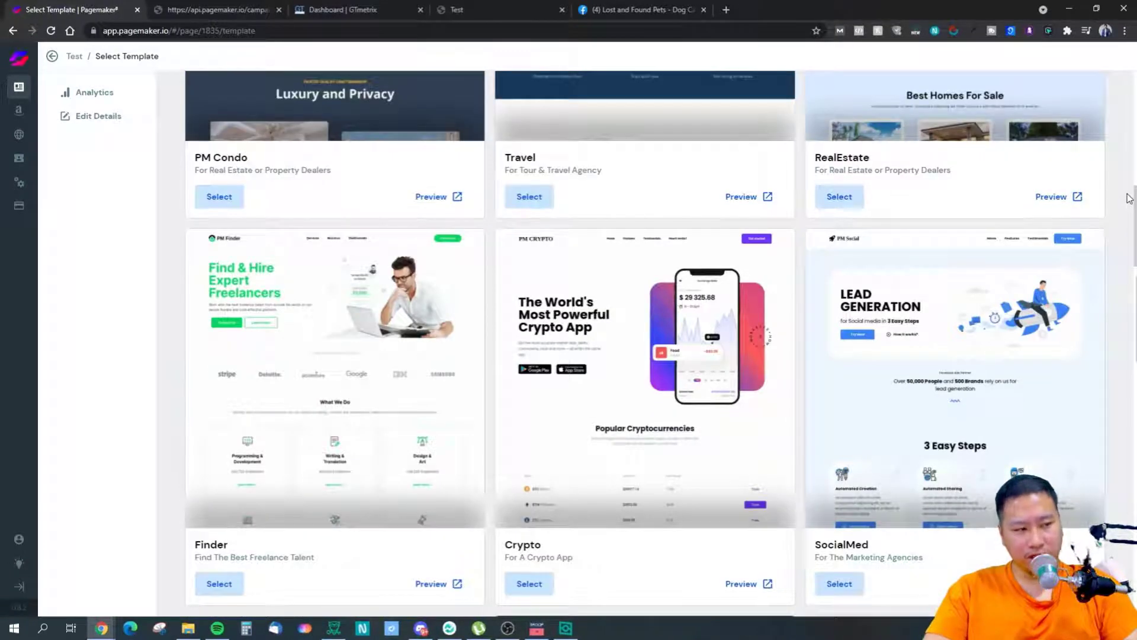
pyautogui.scroll(-5, 1130, 199)
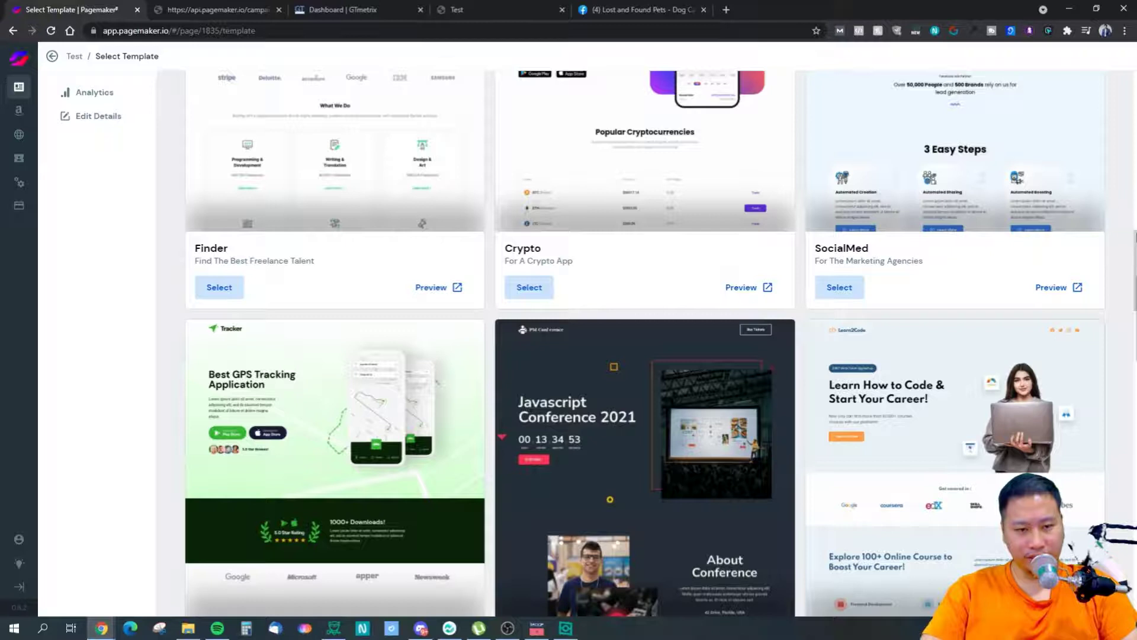
pyautogui.scroll(-7, 661, 343)
pyautogui.scroll(-9, 1124, 390)
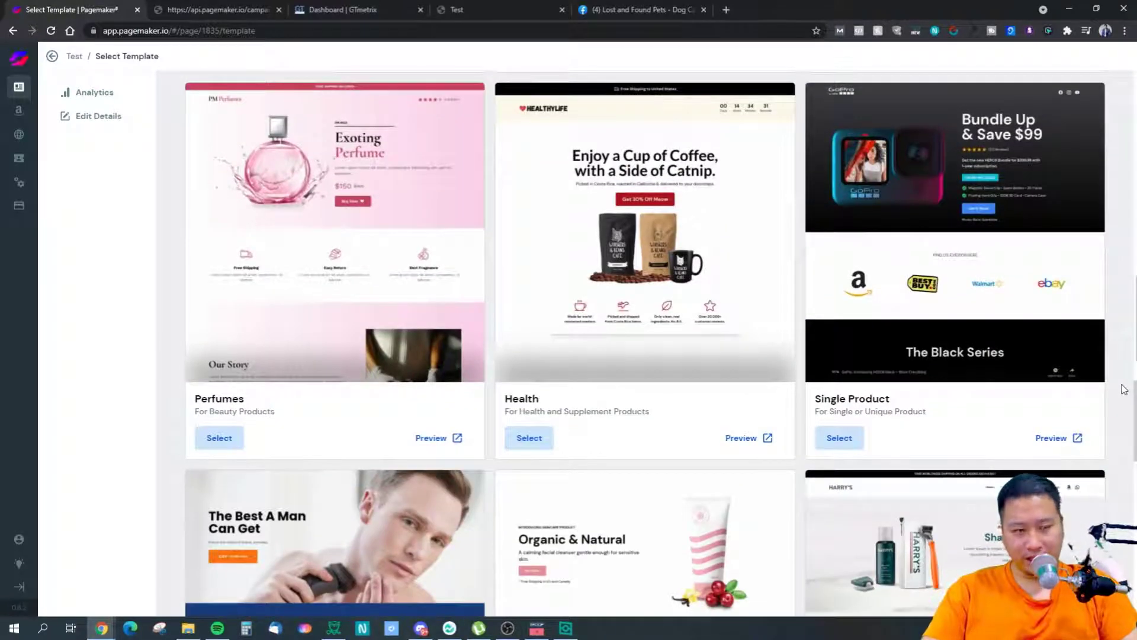
pyautogui.scroll(-7, 1132, 374)
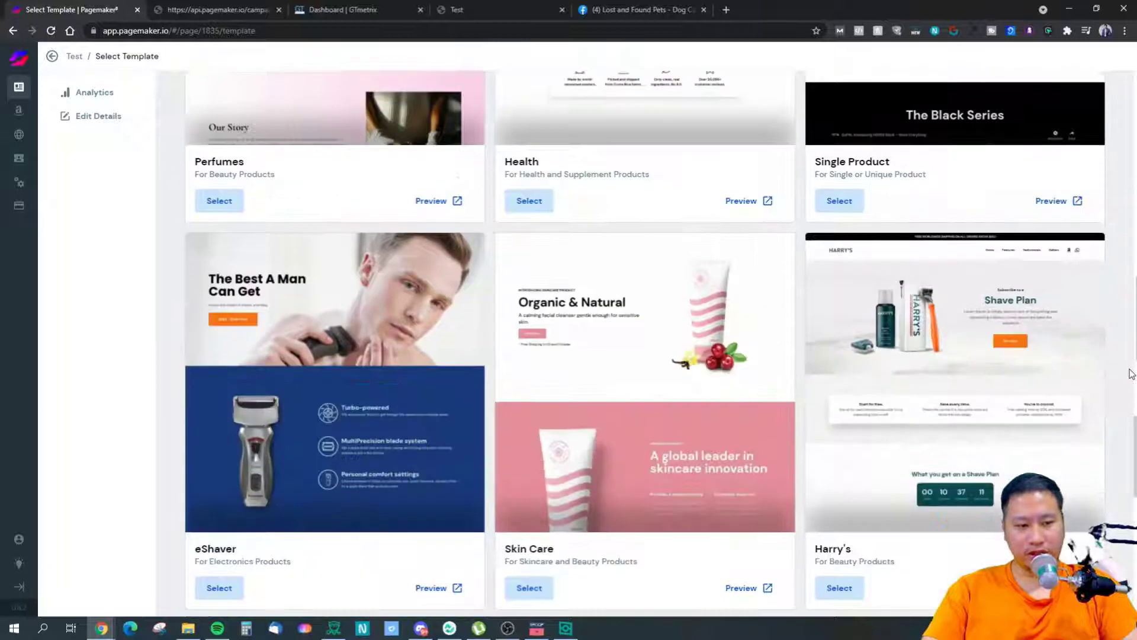
pyautogui.scroll(6, 1132, 374)
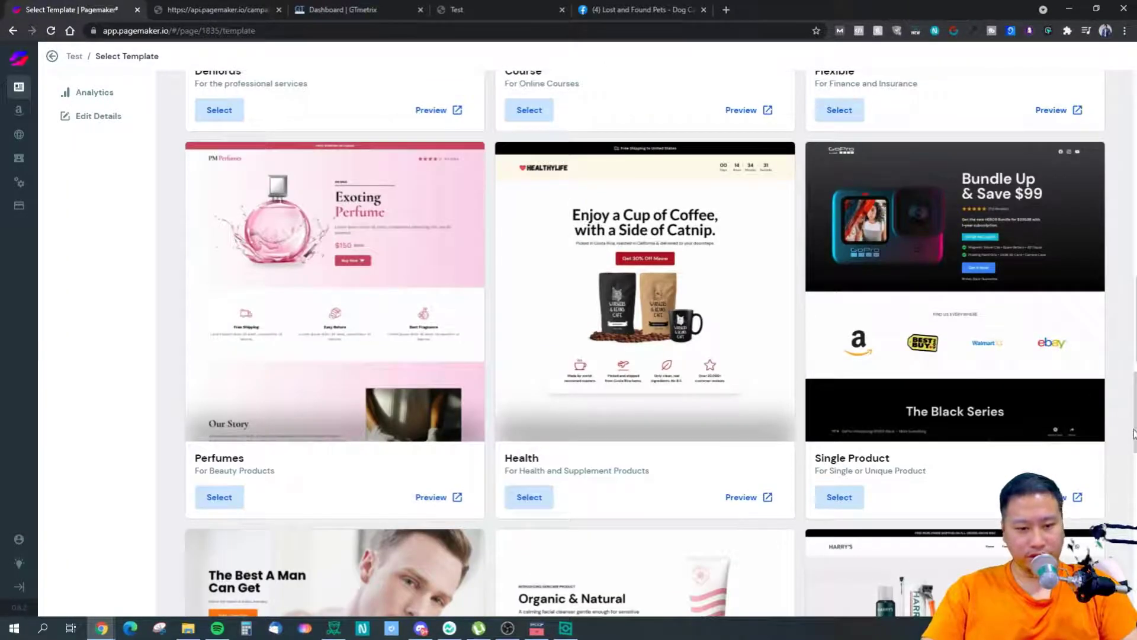
pyautogui.moveTo(1133, 431); pyautogui.dragTo(1125, 90)
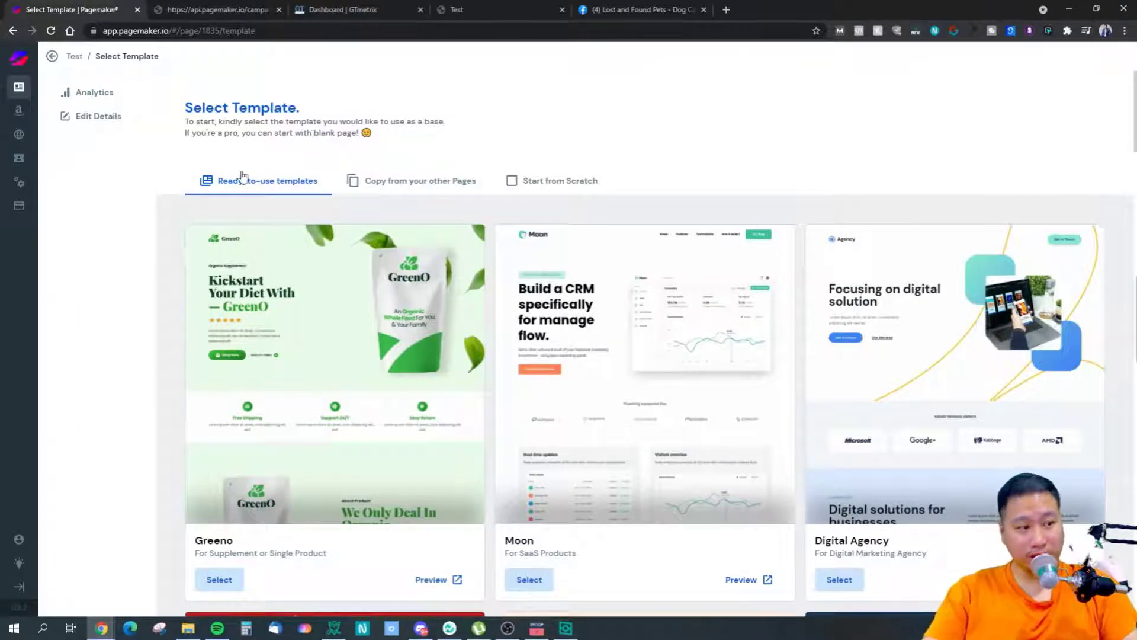
# Compare the kinds of business the templates cover, from PM Condo and Travel through to ChronoShield, TotCraft and Curology
pyautogui.scroll(-5, 178, 229)
pyautogui.scroll(-3, 157, 274)
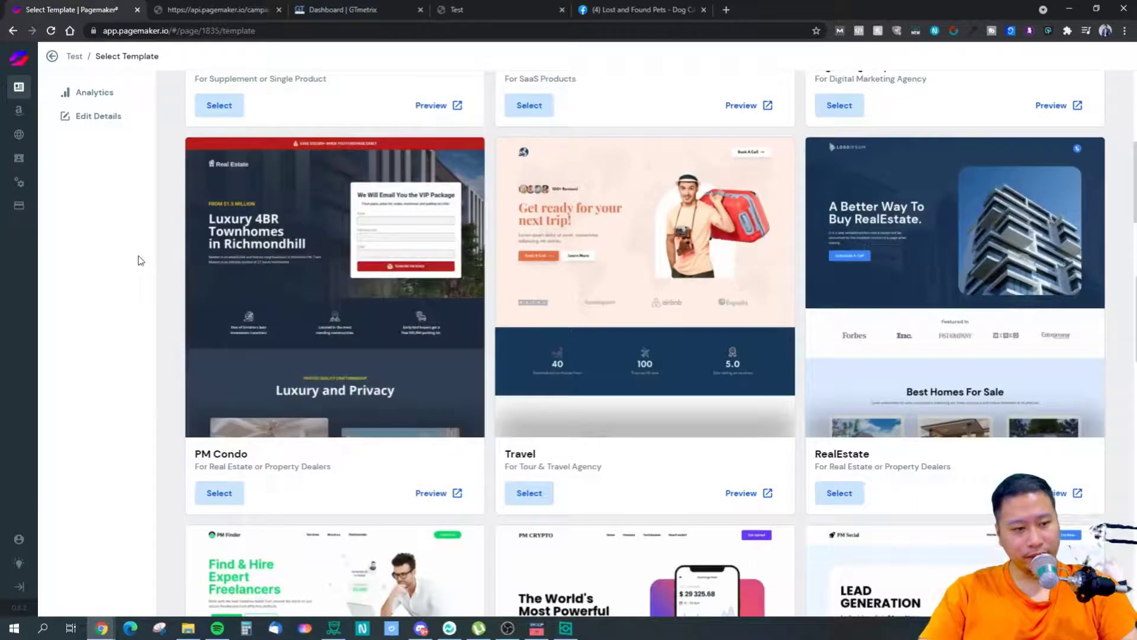
pyautogui.scroll(-8, 1121, 346)
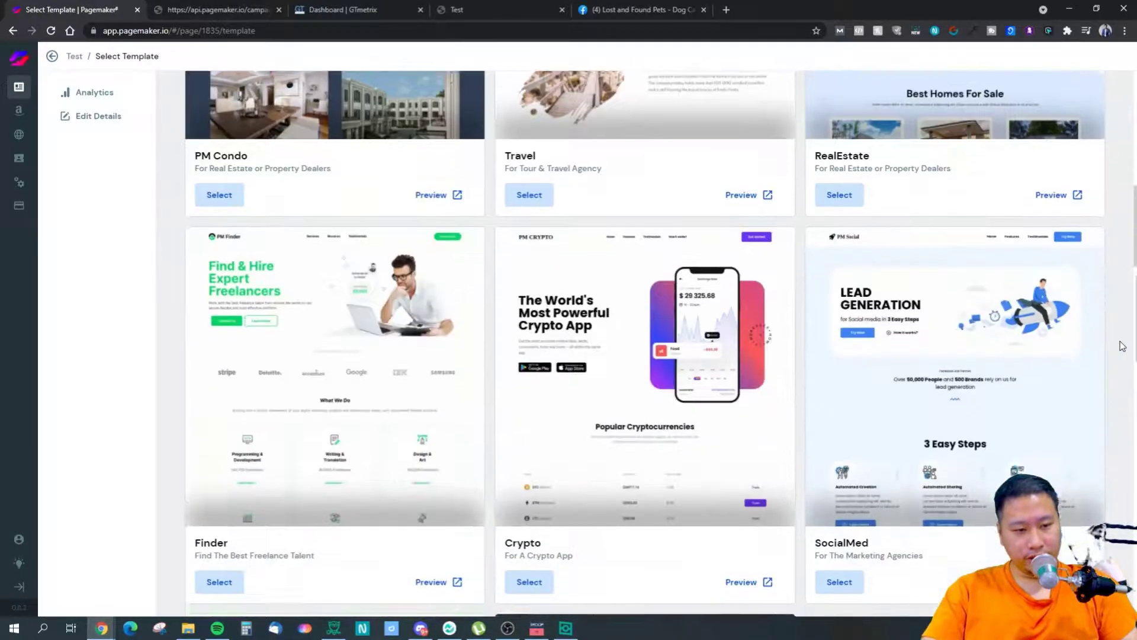
pyautogui.scroll(-17, 1121, 345)
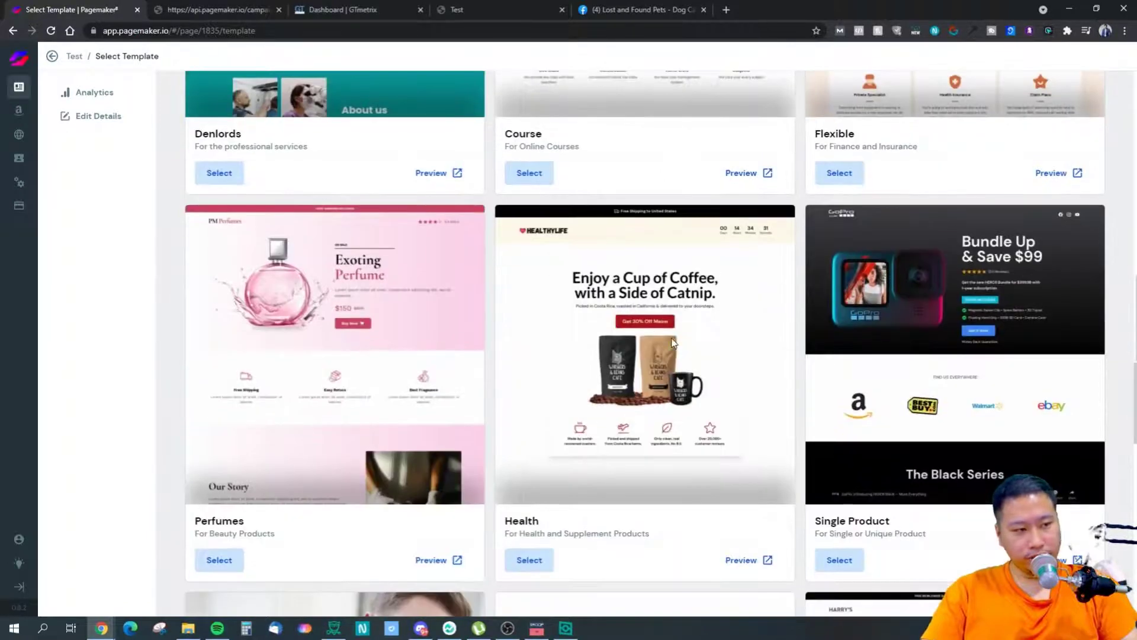
pyautogui.scroll(-8, 1103, 335)
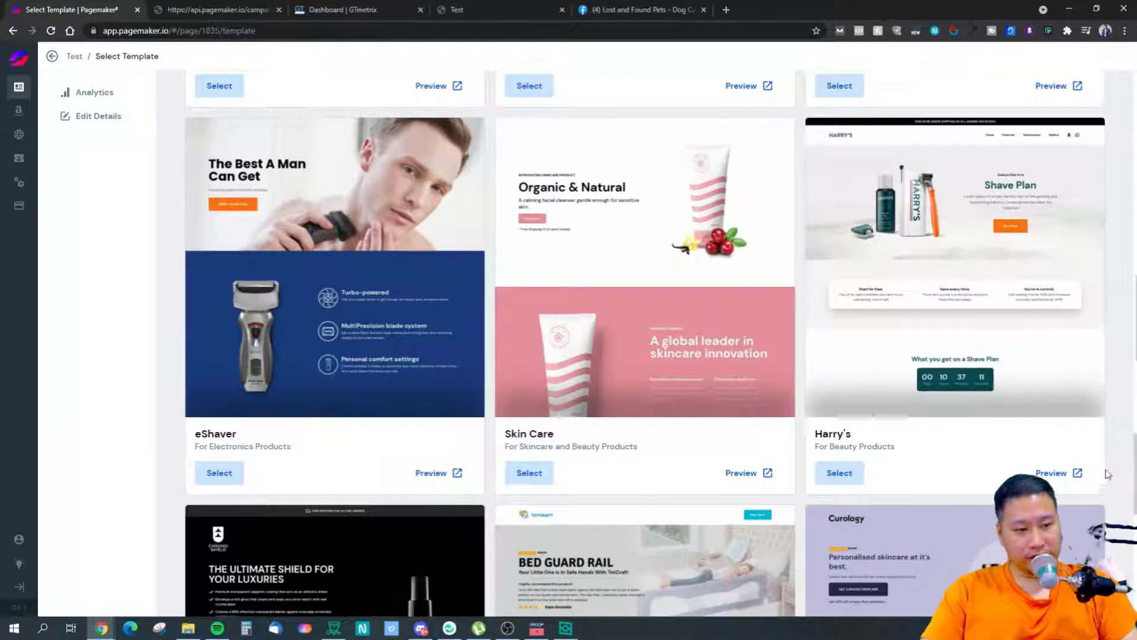
pyautogui.scroll(-2, 1122, 402)
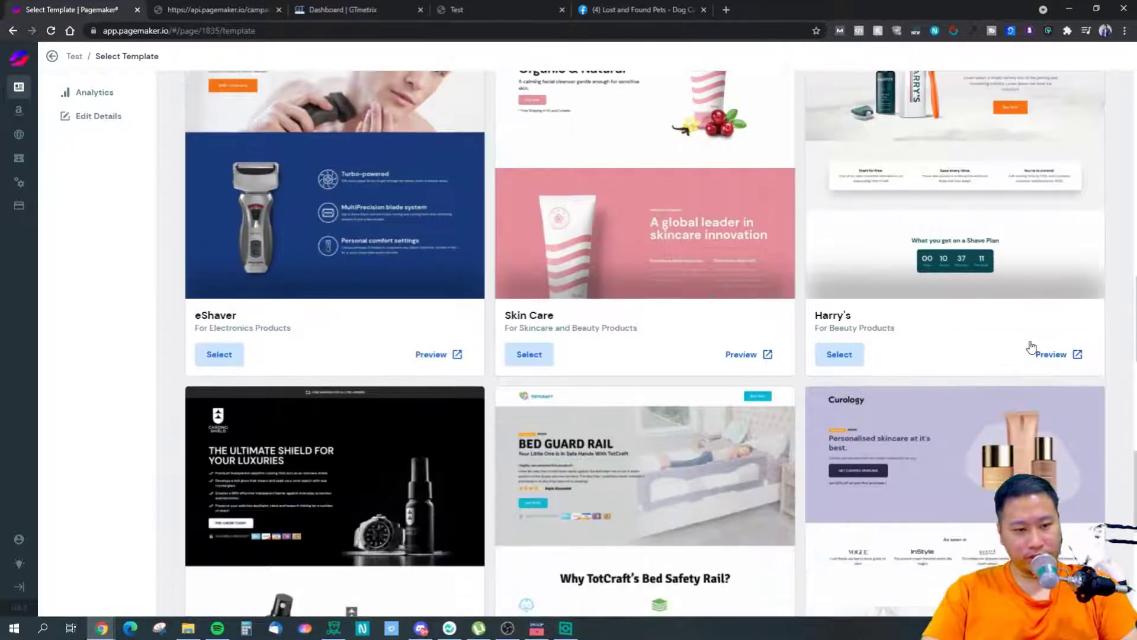
pyautogui.scroll(-4, 1125, 407)
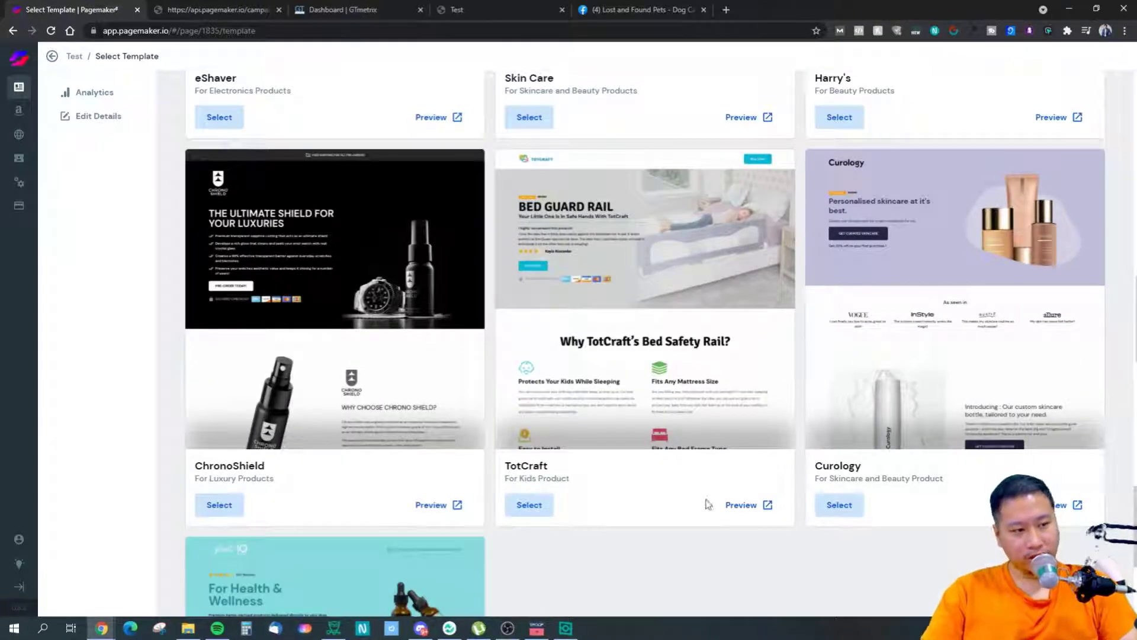
# Examine the product templates from Perfumes to the end of the list, including the page previews of ChronoShield, TotCraft and Organics
pyautogui.scroll(12, 1052, 367)
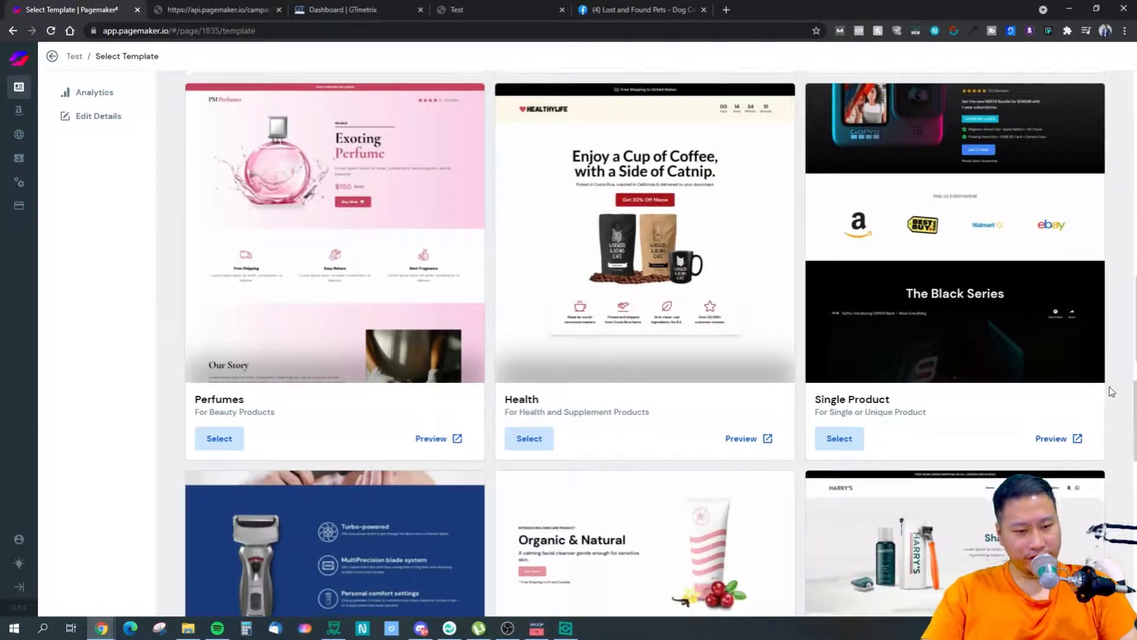
pyautogui.scroll(-12, 1110, 386)
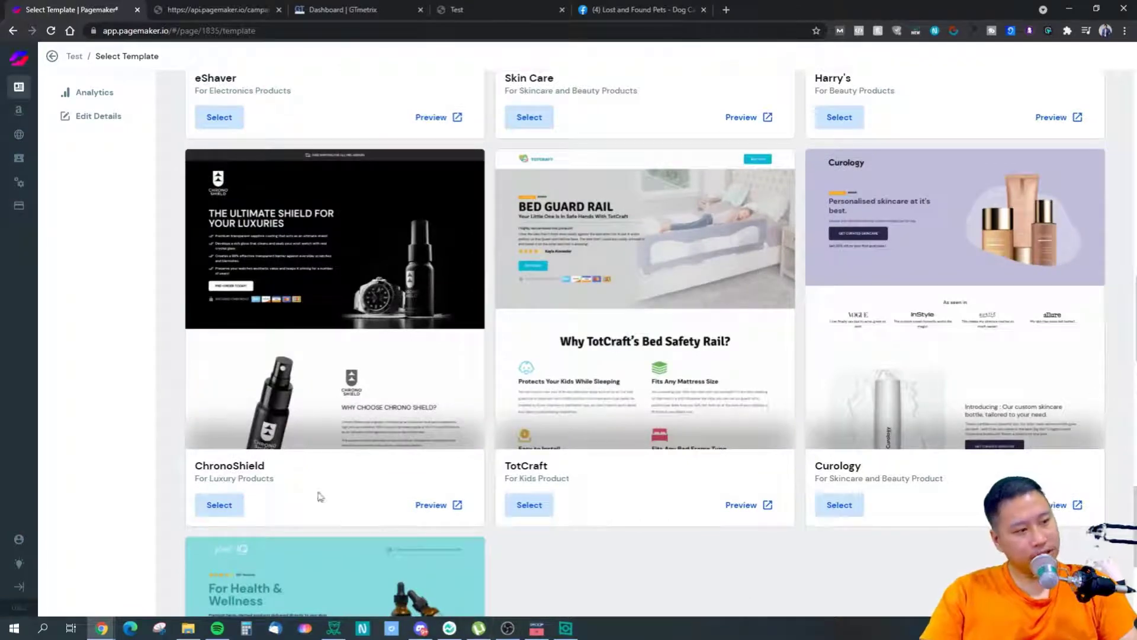
pyautogui.scroll(-4, 794, 567)
pyautogui.scroll(3, 812, 565)
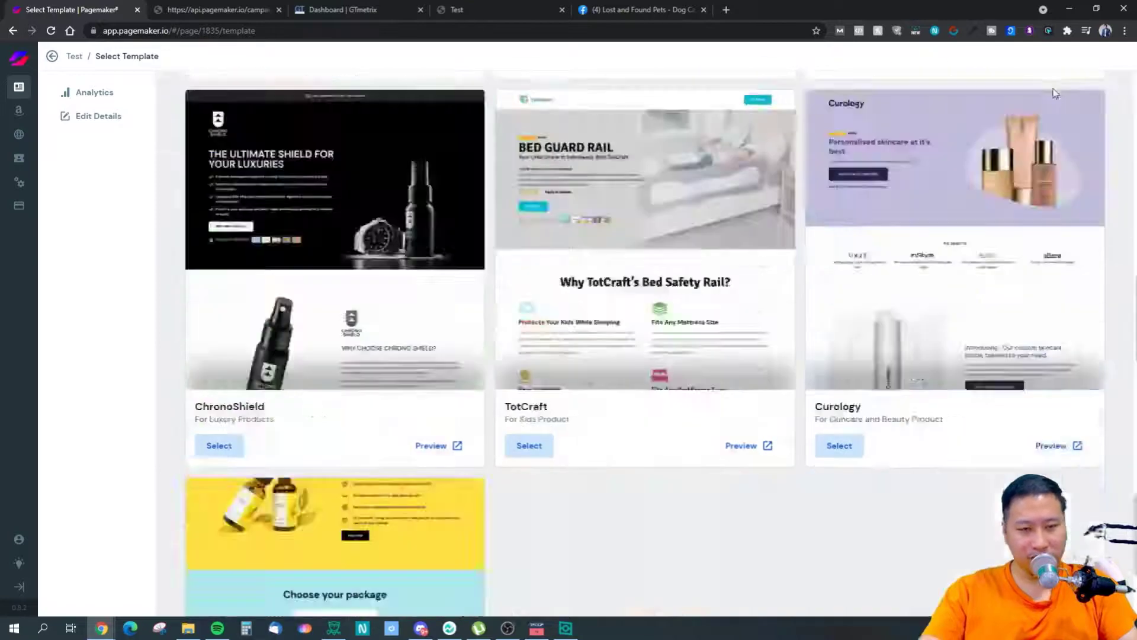
pyautogui.scroll(10, 1066, 92)
pyautogui.scroll(-10, 1082, 94)
pyautogui.scroll(-20, 1108, 371)
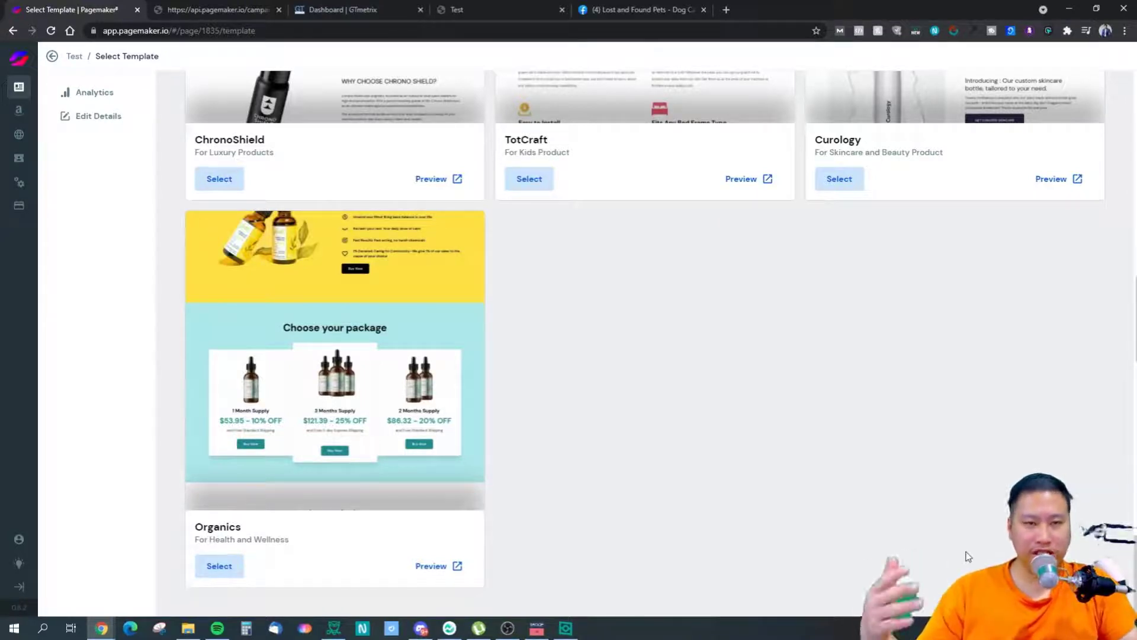
pyautogui.scroll(5, 828, 529)
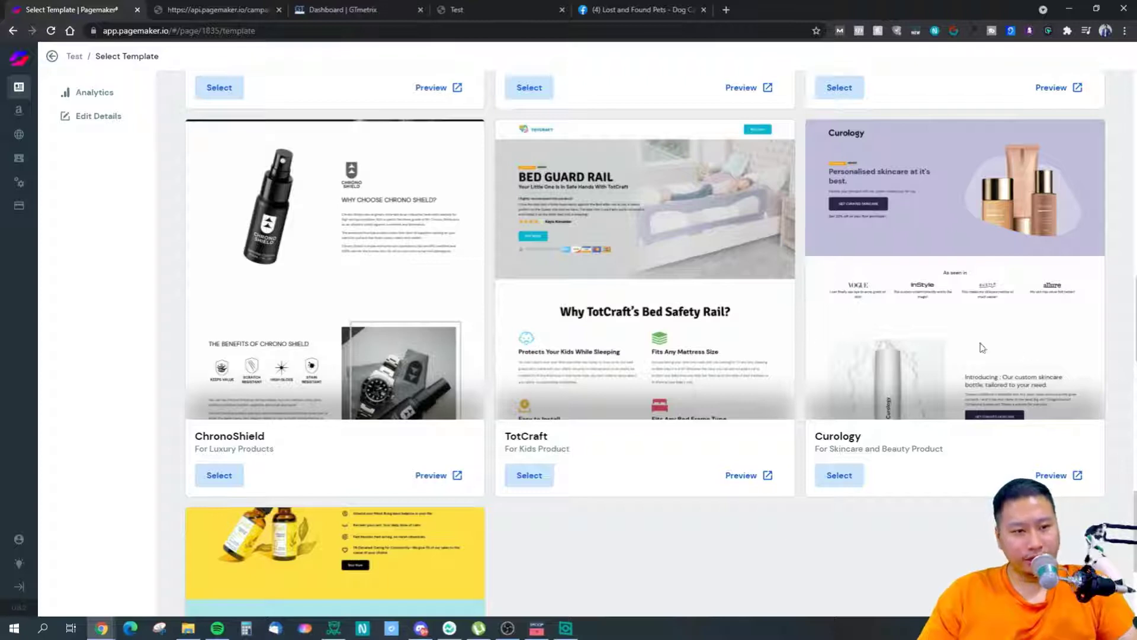
pyautogui.scroll(-1, 775, 554)
pyautogui.scroll(-4, 775, 554)
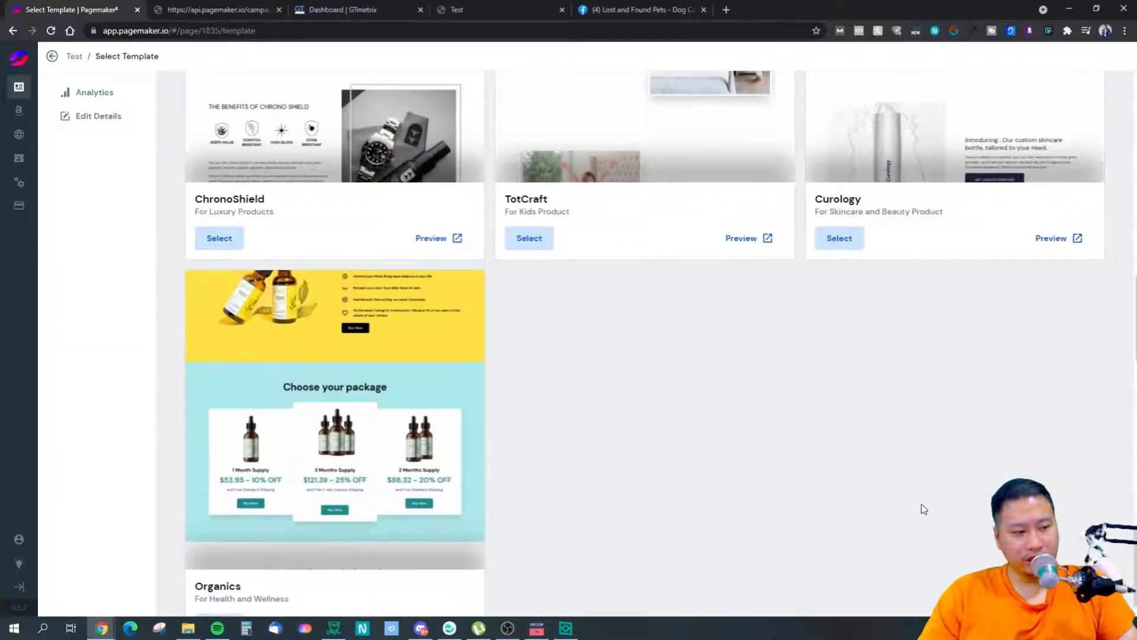
# Look back over the Single Product, Flexible, Course, Denlords and Tracker templates and return to the template selection heading
pyautogui.scroll(15, 1124, 307)
pyautogui.scroll(3, 1123, 308)
pyautogui.scroll(-3, 1123, 307)
pyautogui.scroll(2, 1123, 309)
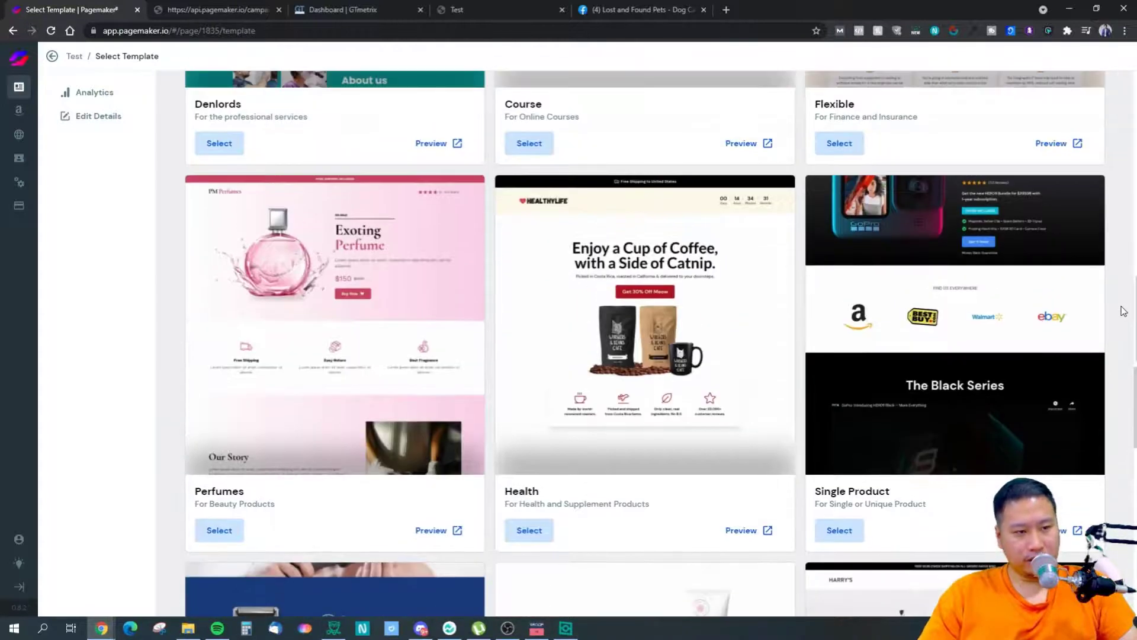
pyautogui.scroll(-1, 1123, 311)
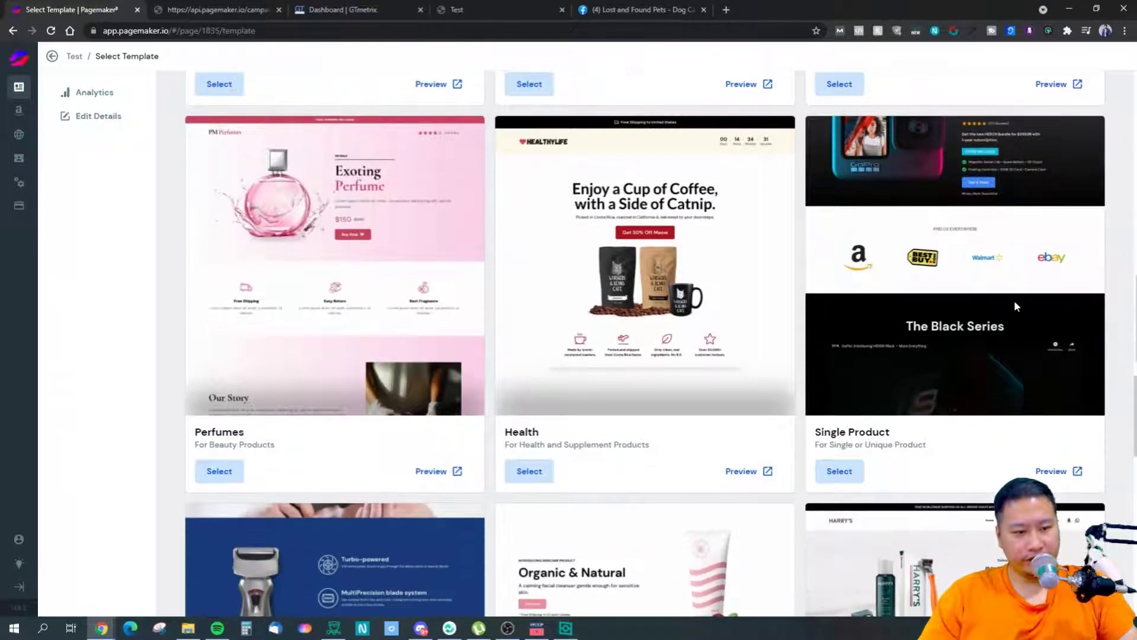
pyautogui.scroll(5, 1124, 310)
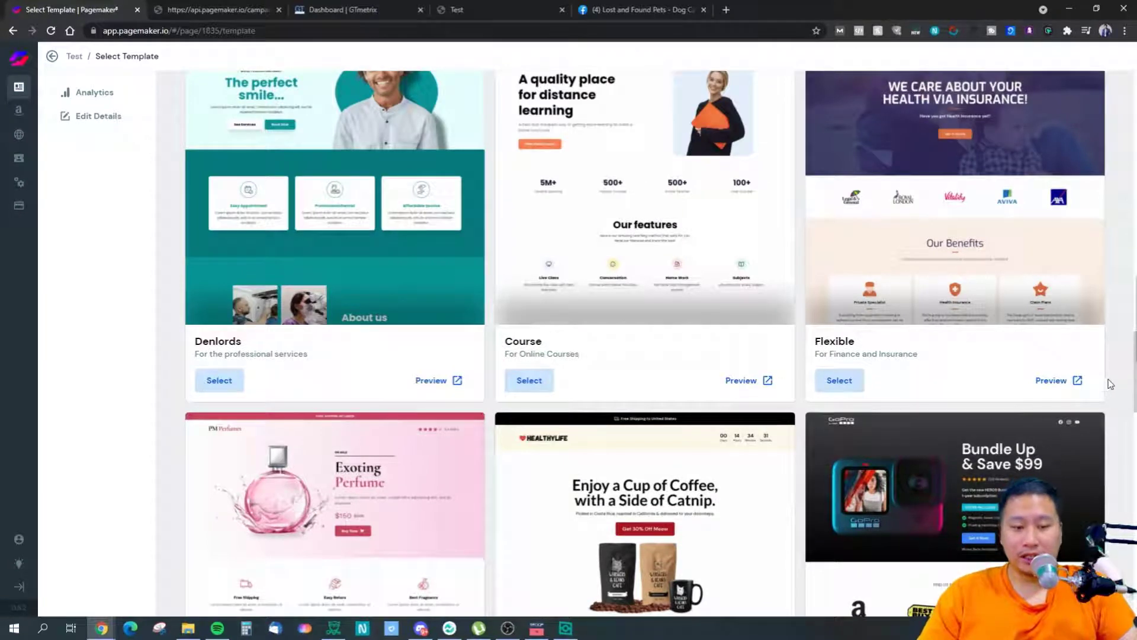
pyautogui.scroll(4, 1112, 379)
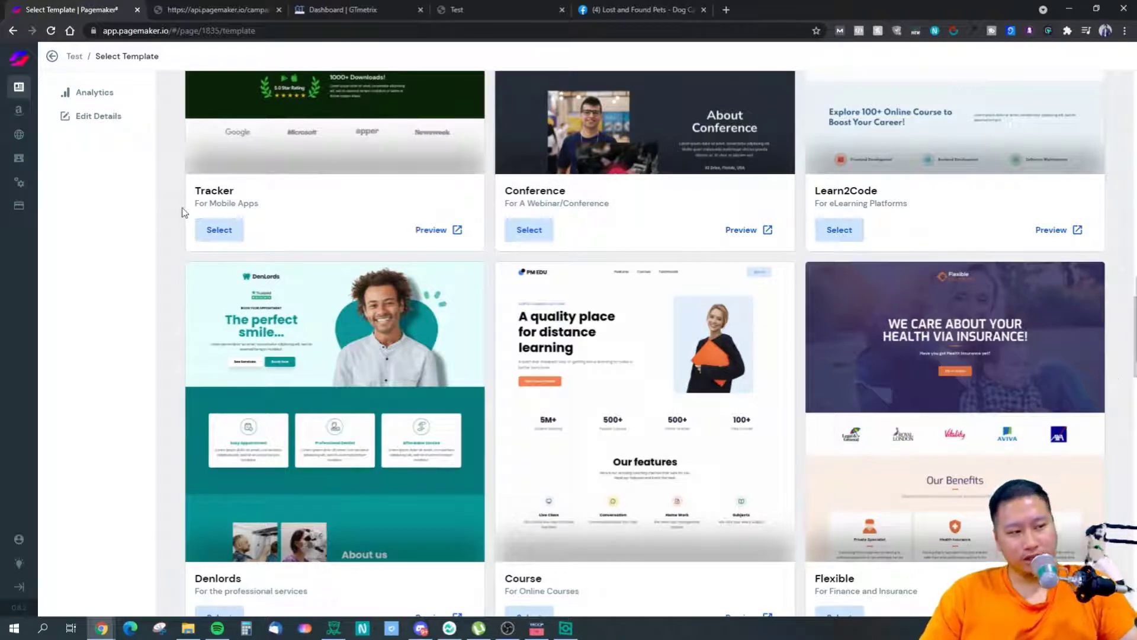
pyautogui.scroll(20, 183, 214)
pyautogui.scroll(6, 183, 215)
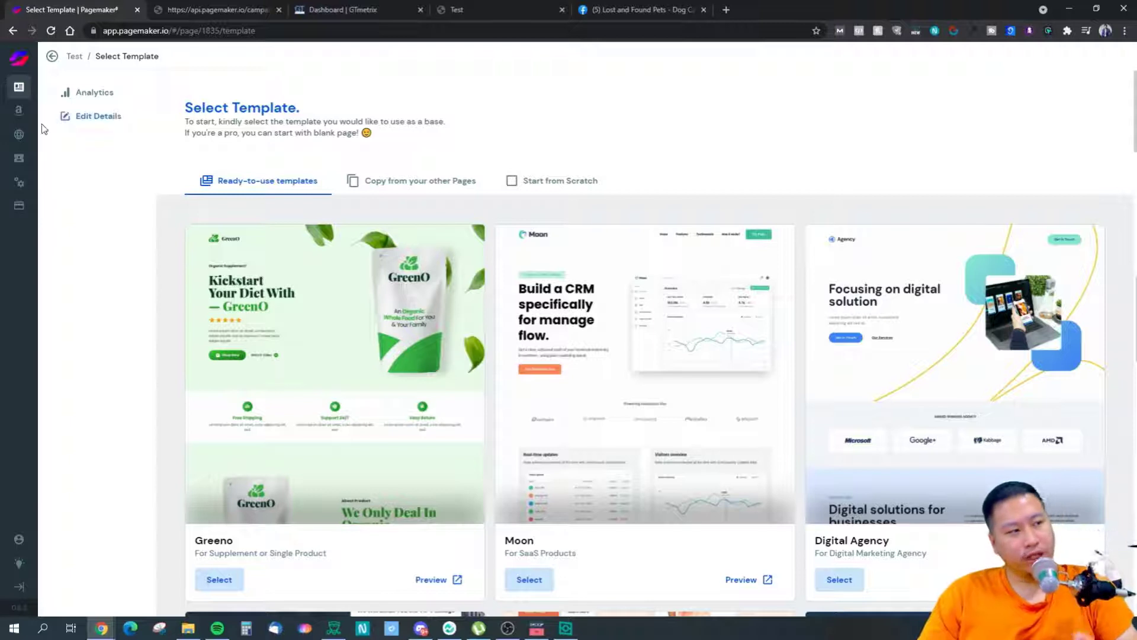
# View the Product URL settings of the Camping Hammock Amazon page and open its add-to-cart product link in a new tab
pyautogui.click(19, 111)
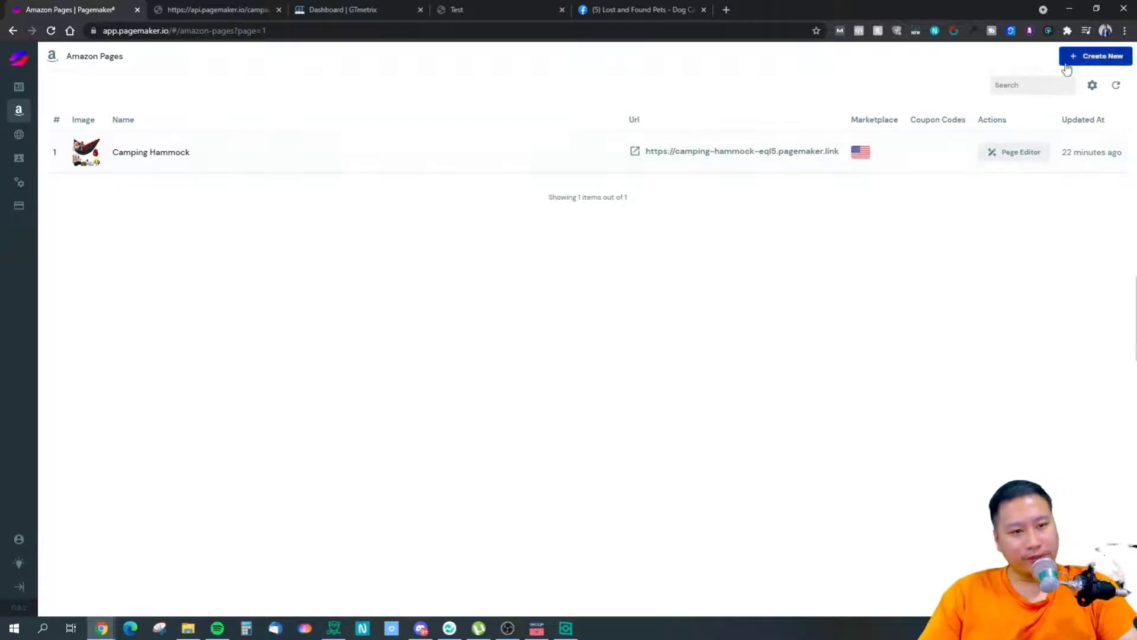
pyautogui.click(148, 161)
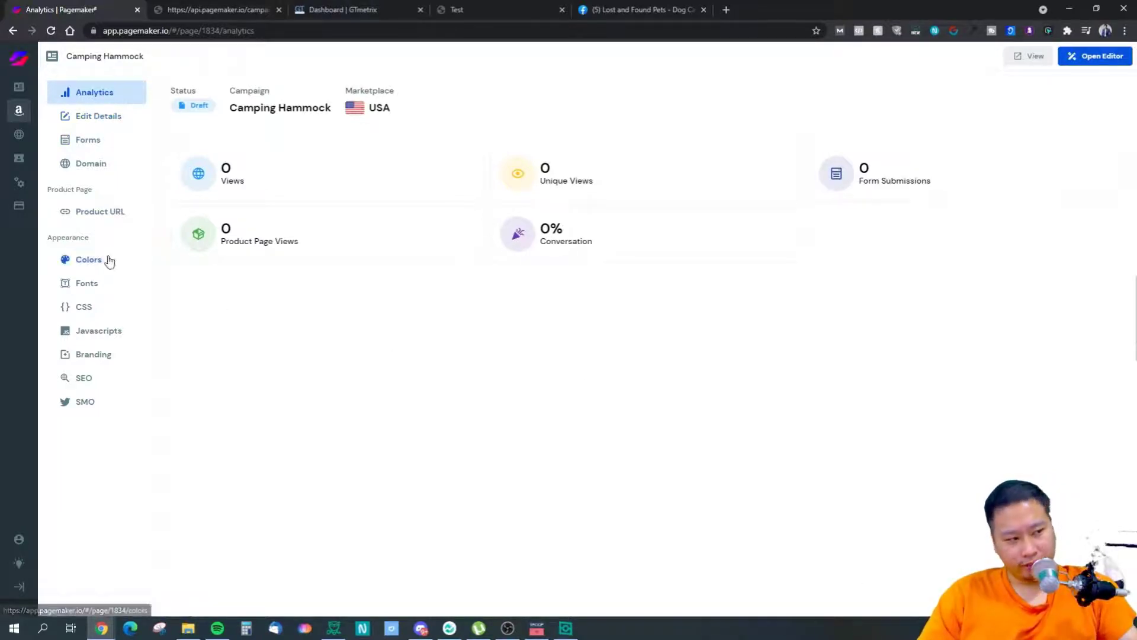
pyautogui.click(114, 211)
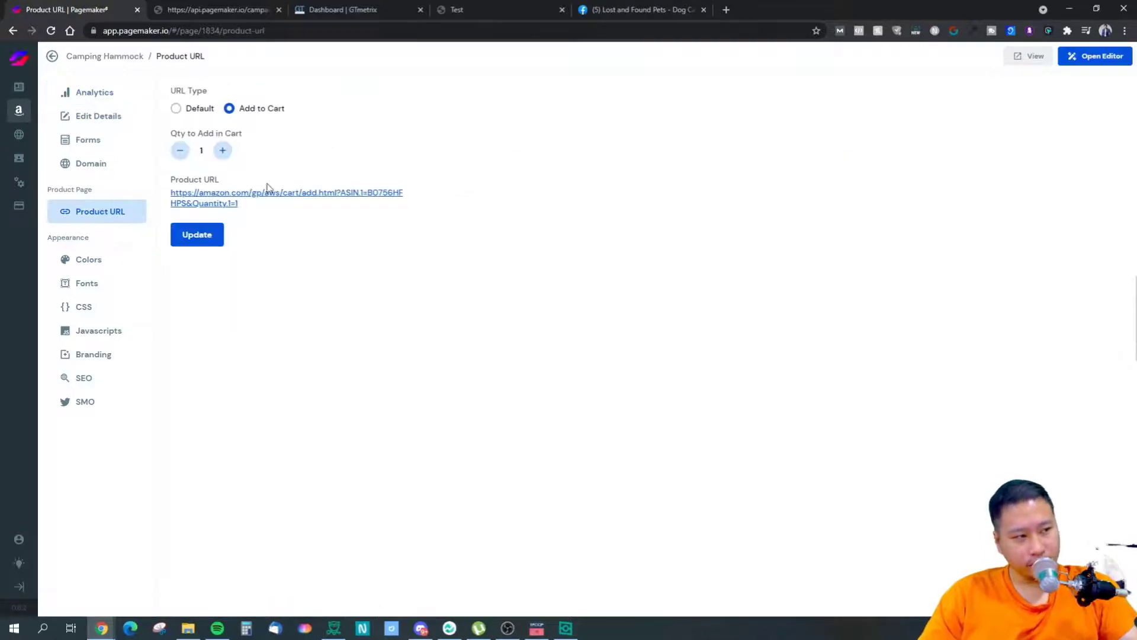
pyautogui.rightClick(186, 196)
pyautogui.click(229, 204)
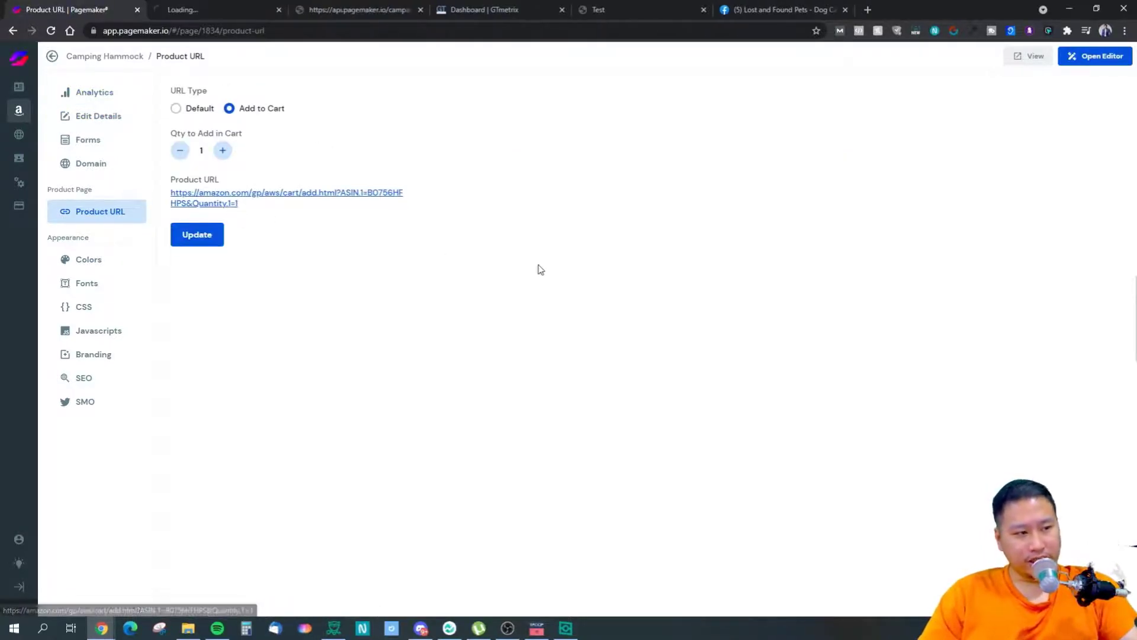
# Check the hammock's Amazon add-to-cart page, close it, and preview the Camping Hammock landing page before returning to its product URL
pyautogui.hotkey('ctrl', 'Tab')
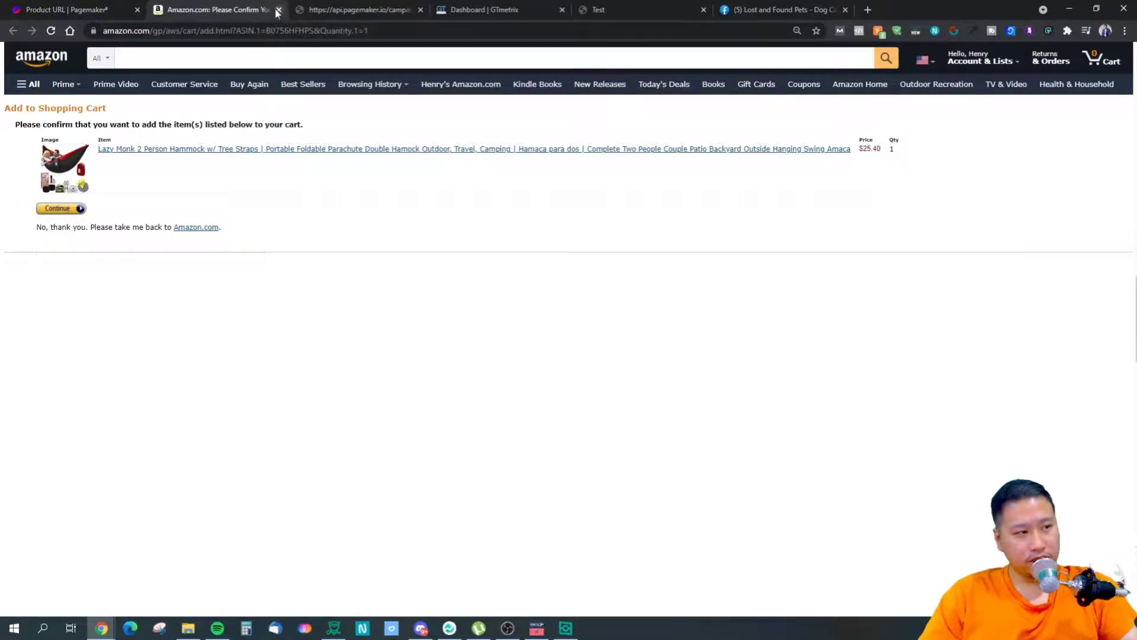
pyautogui.click(277, 11)
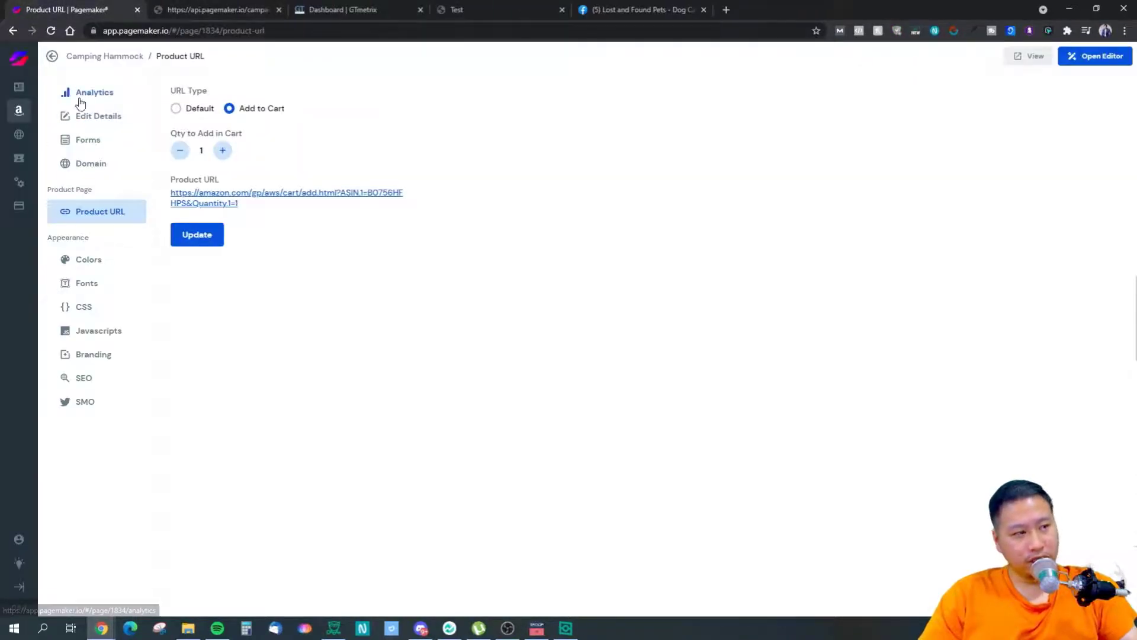
pyautogui.click(1029, 56)
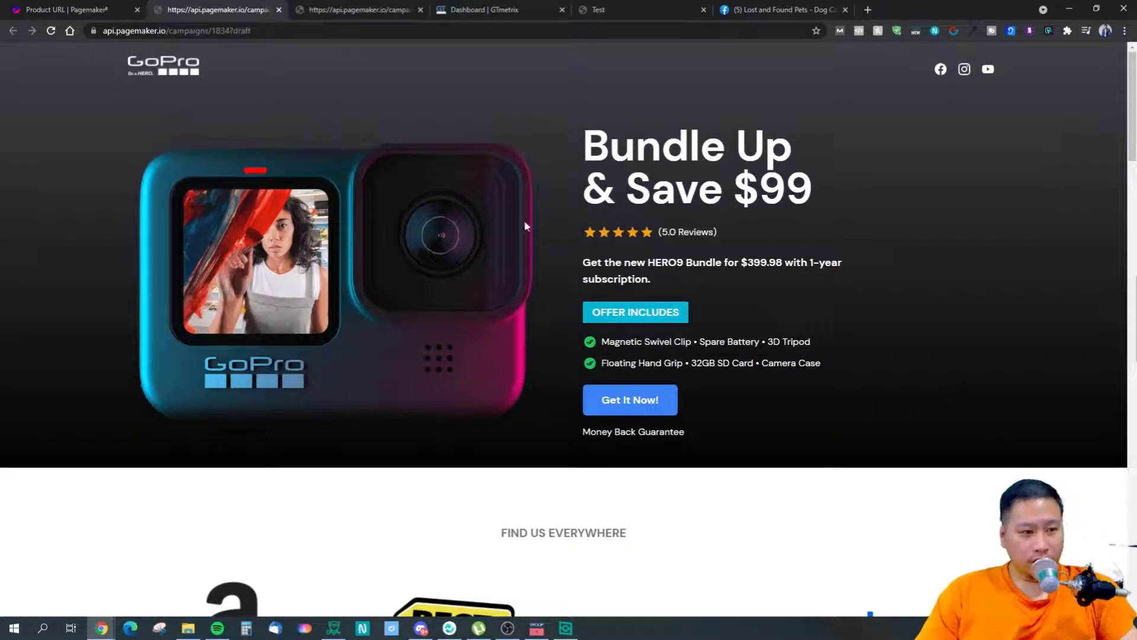
pyautogui.scroll(-6, 525, 226)
pyautogui.scroll(6, 503, 225)
pyautogui.click(53, 7)
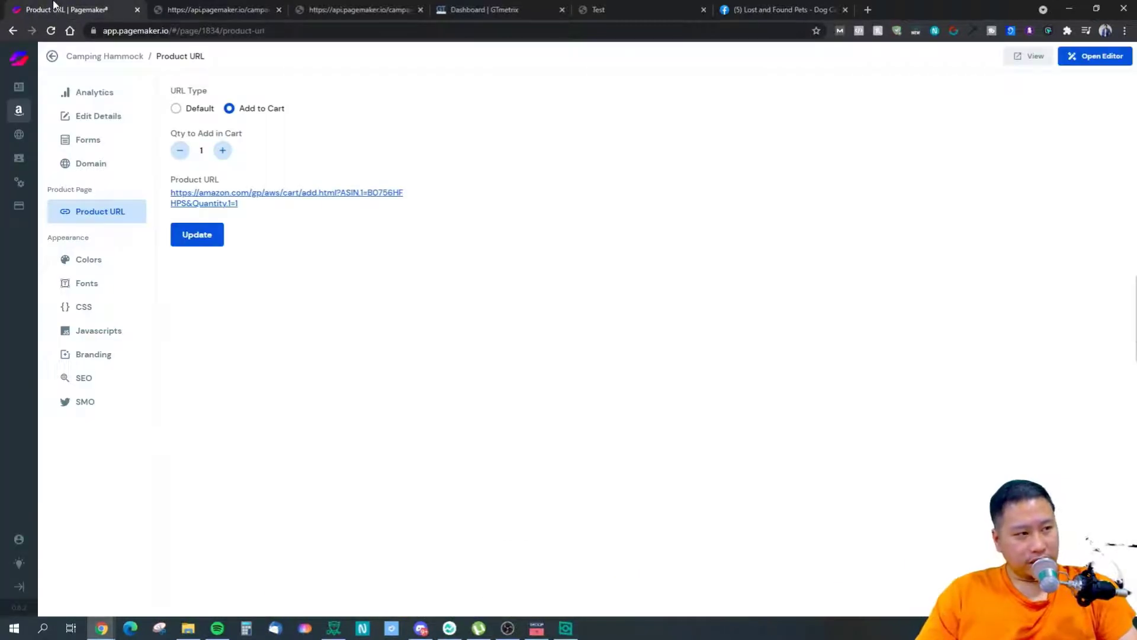
pyautogui.moveTo(165, 199); pyautogui.dragTo(393, 194)
pyautogui.click(273, 180)
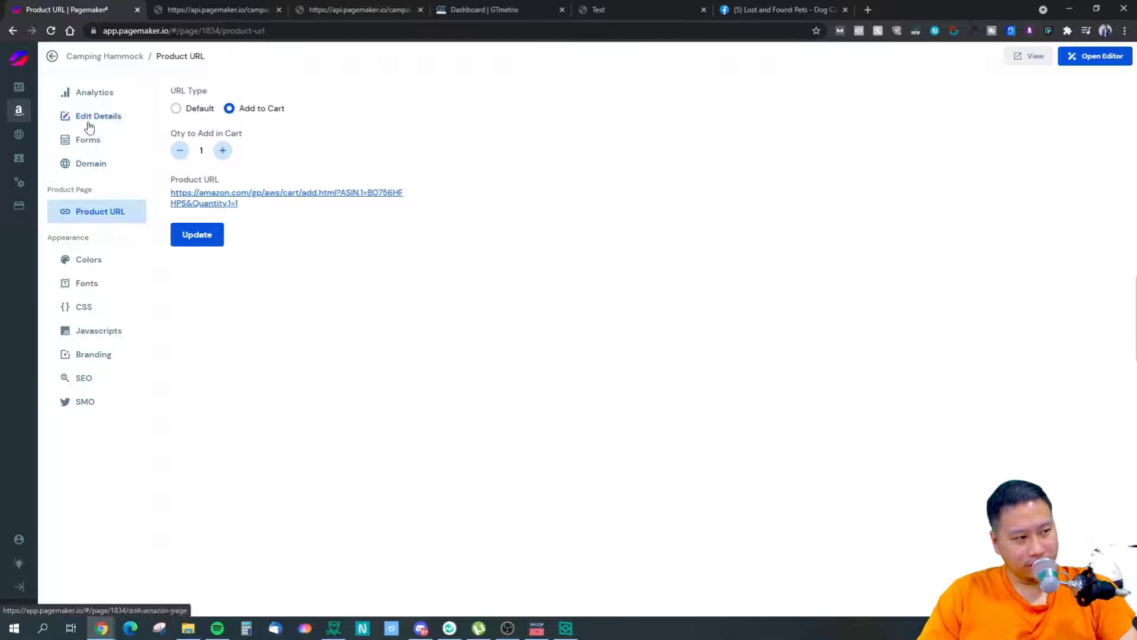
# View the Camping Hammock page's editable product details and compare them with the linked Lazy Monk listing on Amazon
pyautogui.click(94, 93)
pyautogui.click(101, 118)
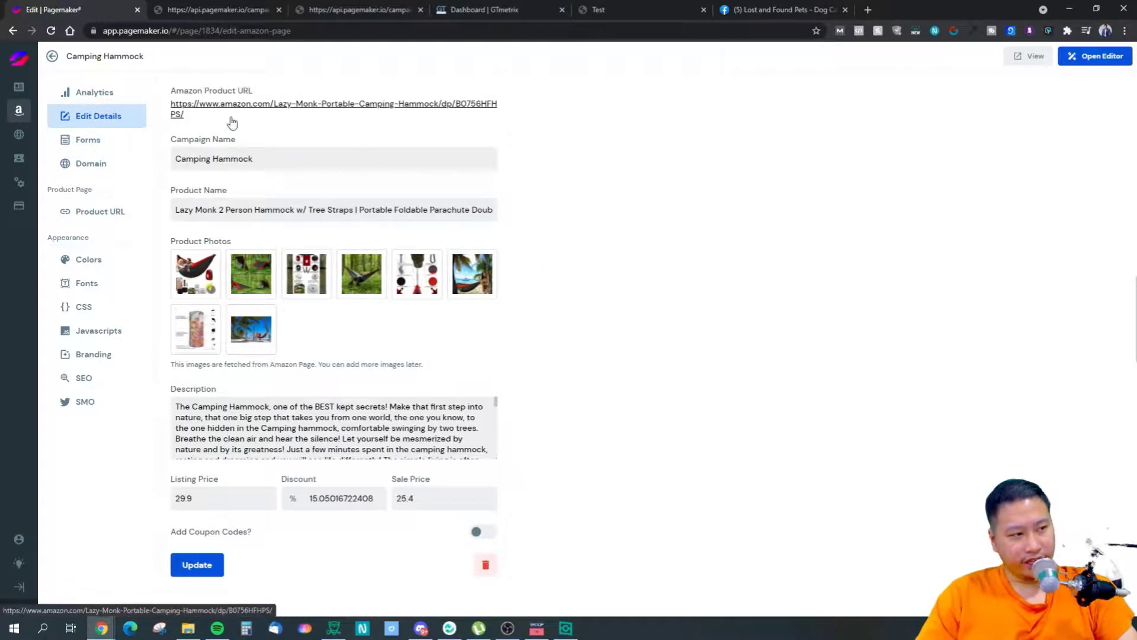
pyautogui.click(277, 121)
pyautogui.click(344, 9)
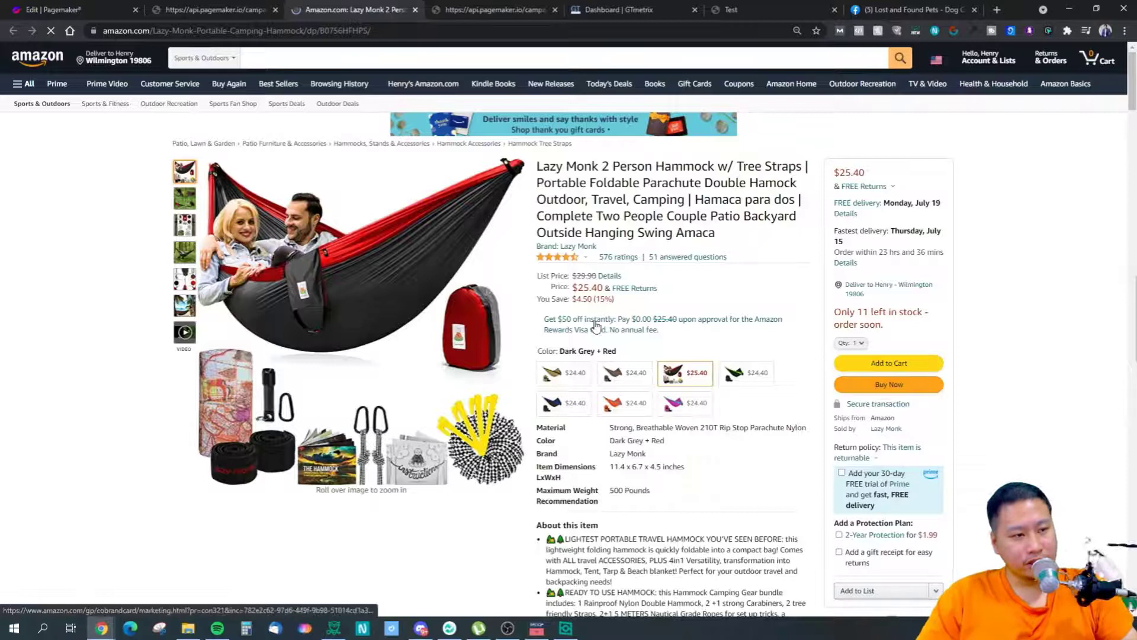
pyautogui.scroll(-4, 650, 441)
pyautogui.scroll(4, 651, 466)
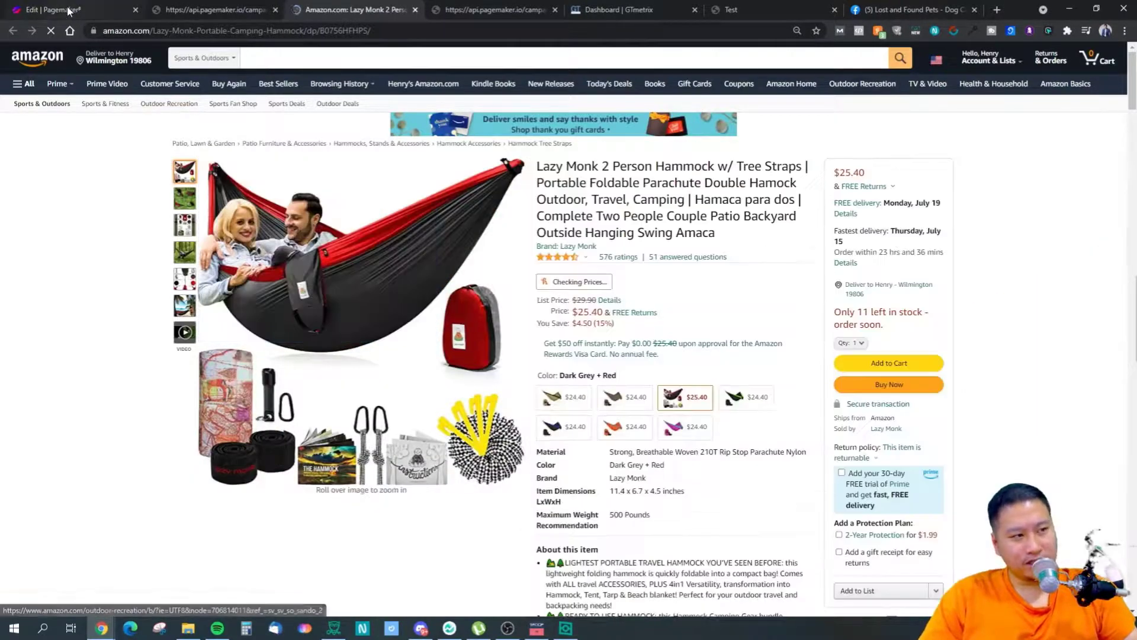
pyautogui.click(68, 10)
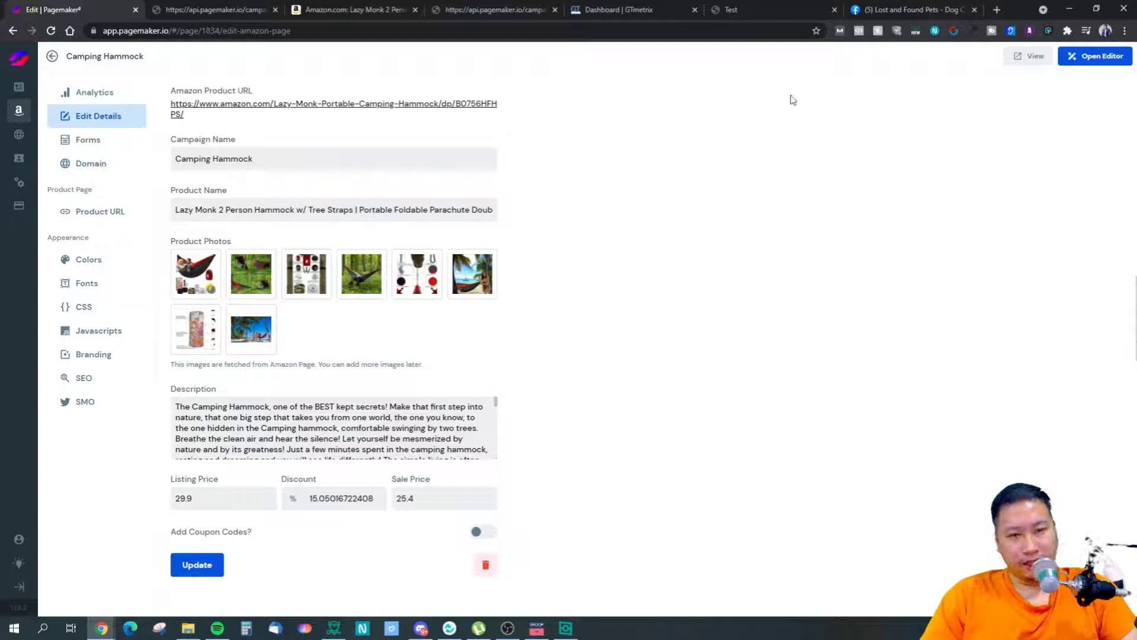
# Start a new Amazon page and open the Welch's Fruit Snacks combo pack listing from amazon.com in a new tab
pyautogui.click(18, 110)
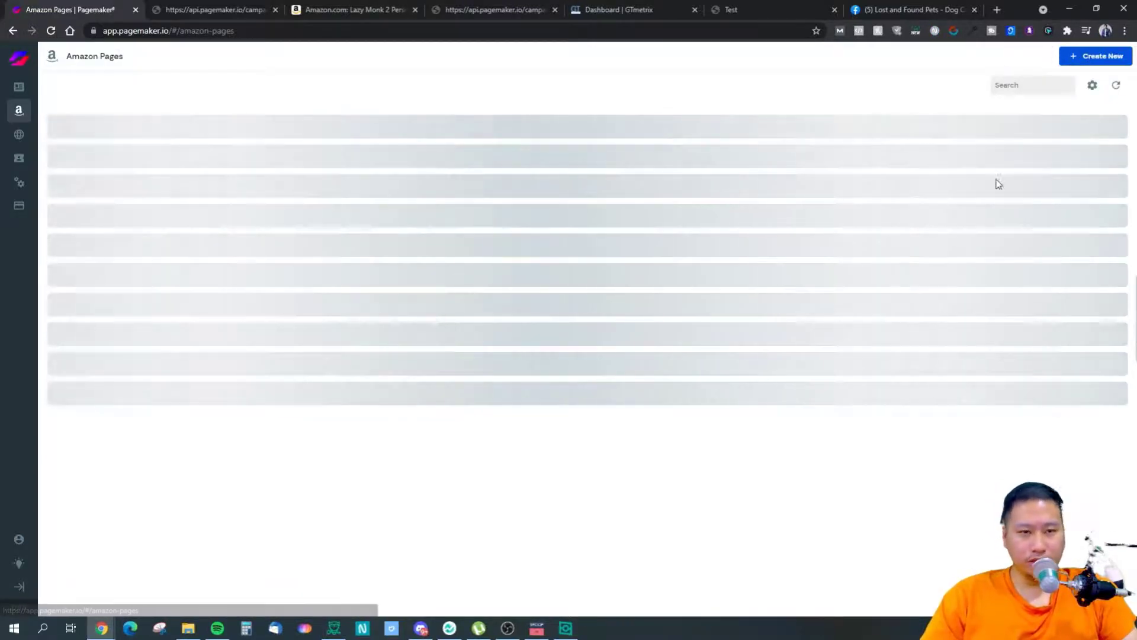
pyautogui.click(1092, 56)
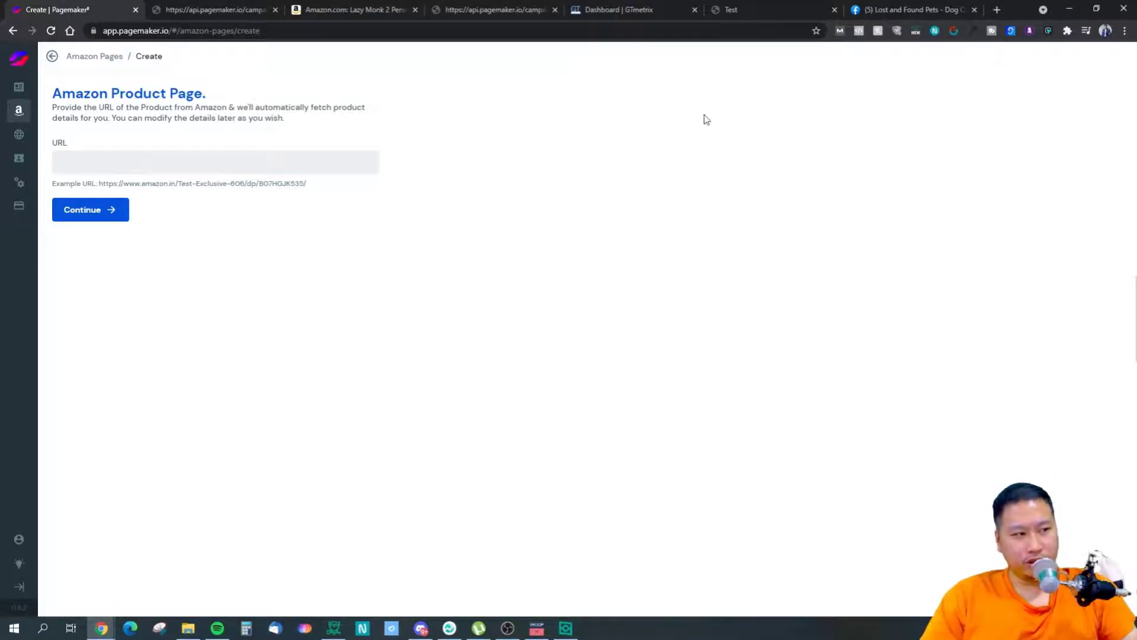
pyautogui.click(1000, 11)
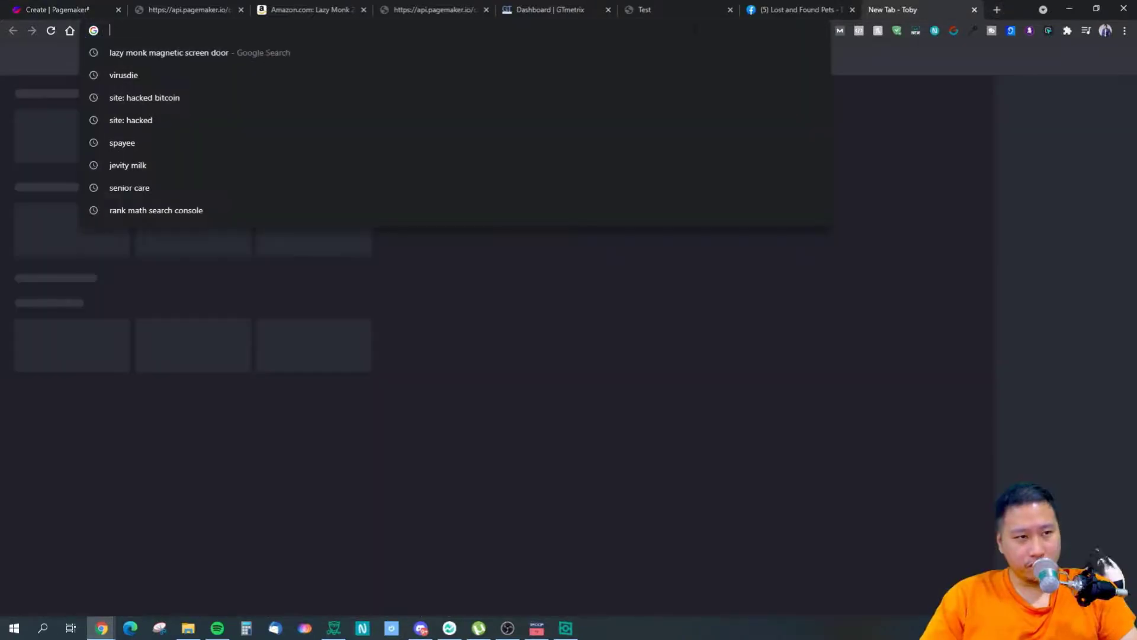
pyautogui.write('amazon.com')
pyautogui.press('Return')
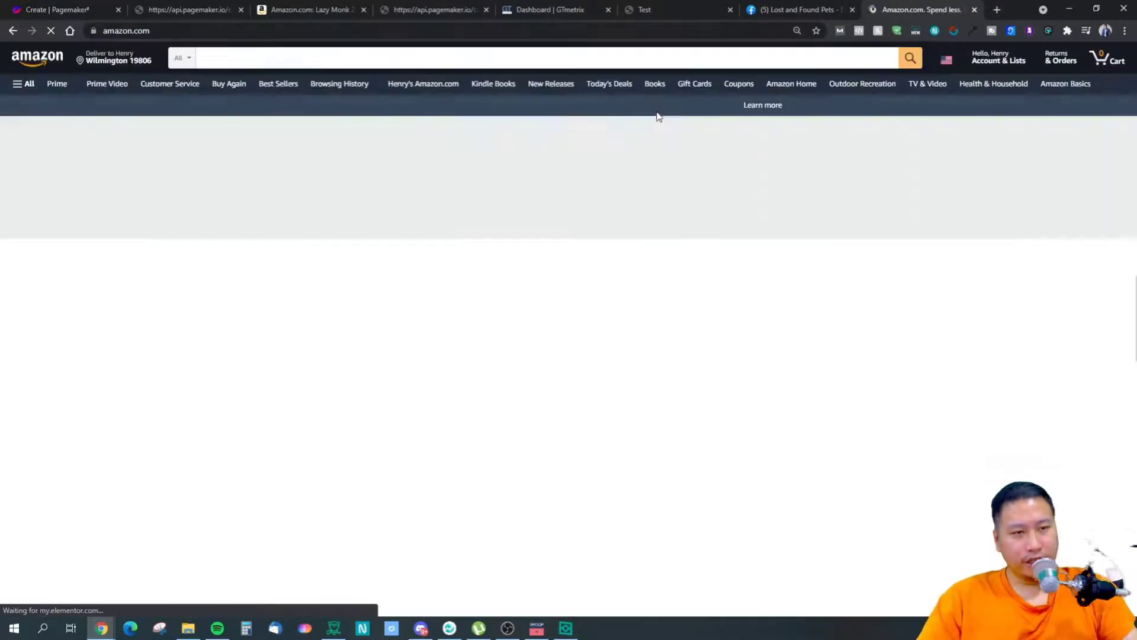
pyautogui.scroll(-7, 628, 345)
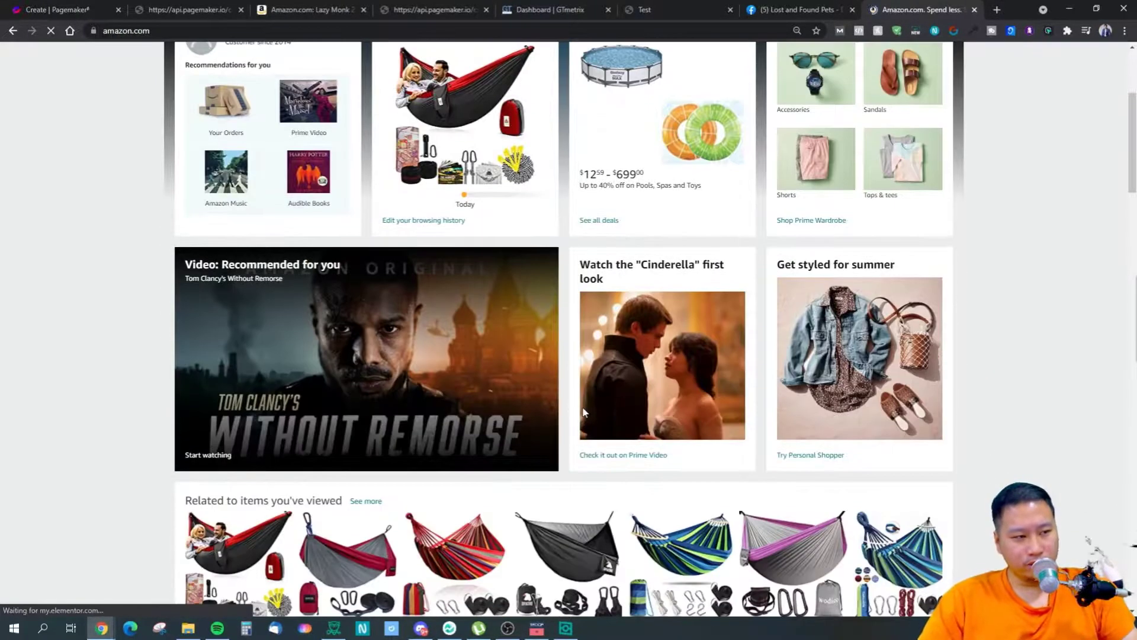
pyautogui.scroll(-12, 746, 384)
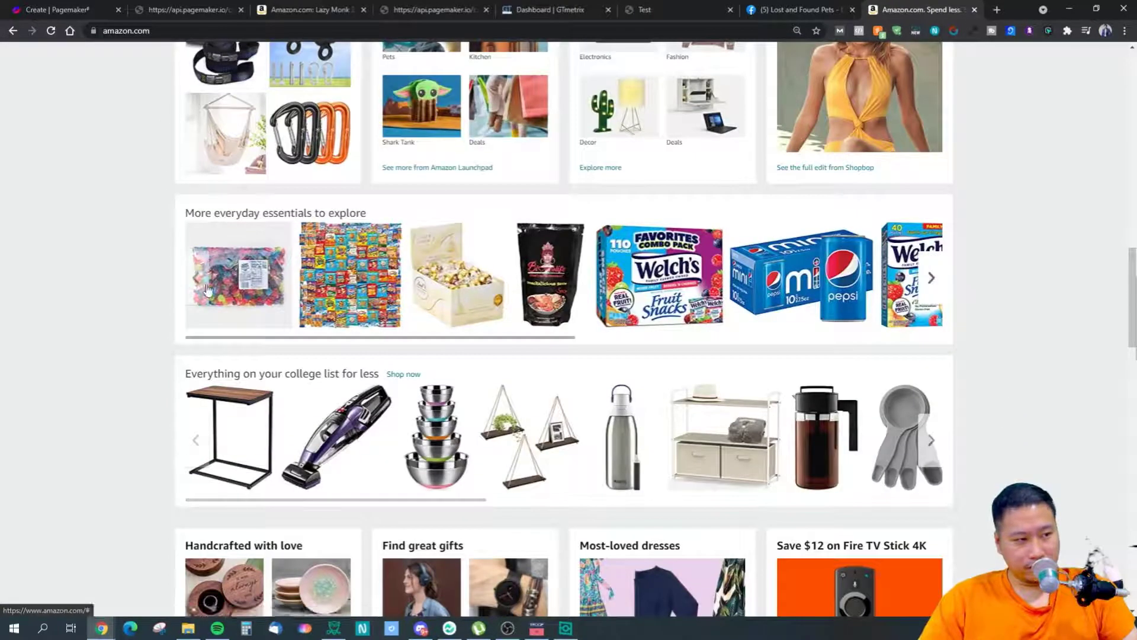
pyautogui.click(666, 287)
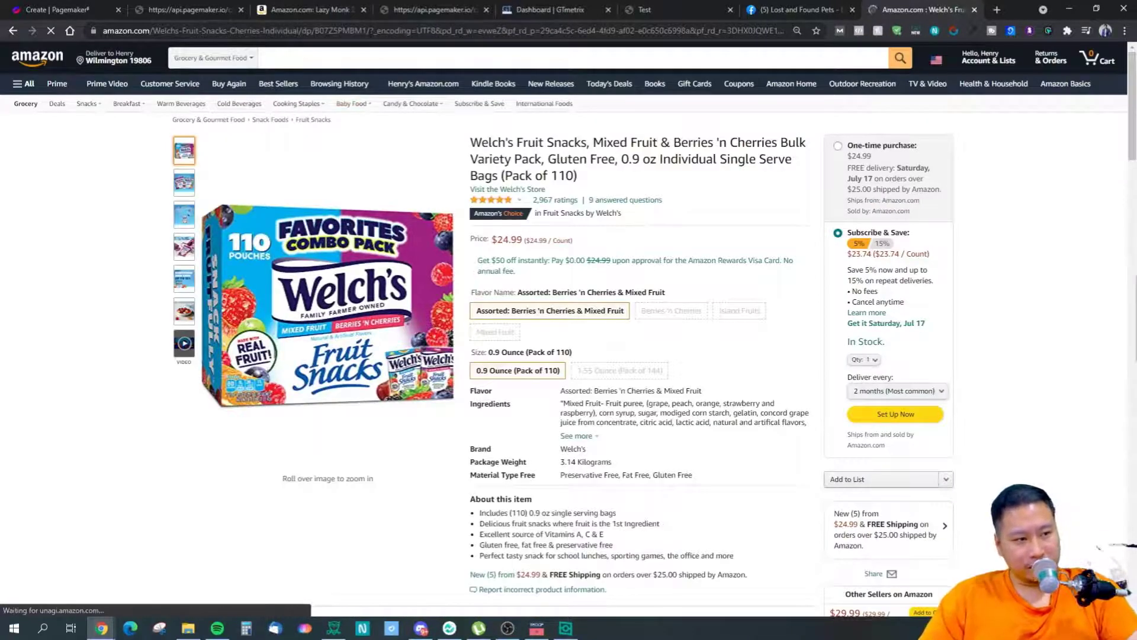
# Copy the Welch's listing address only up to the product ID B07Z5PMBM1/, leaving out the tracking parameters
pyautogui.click(415, 30)
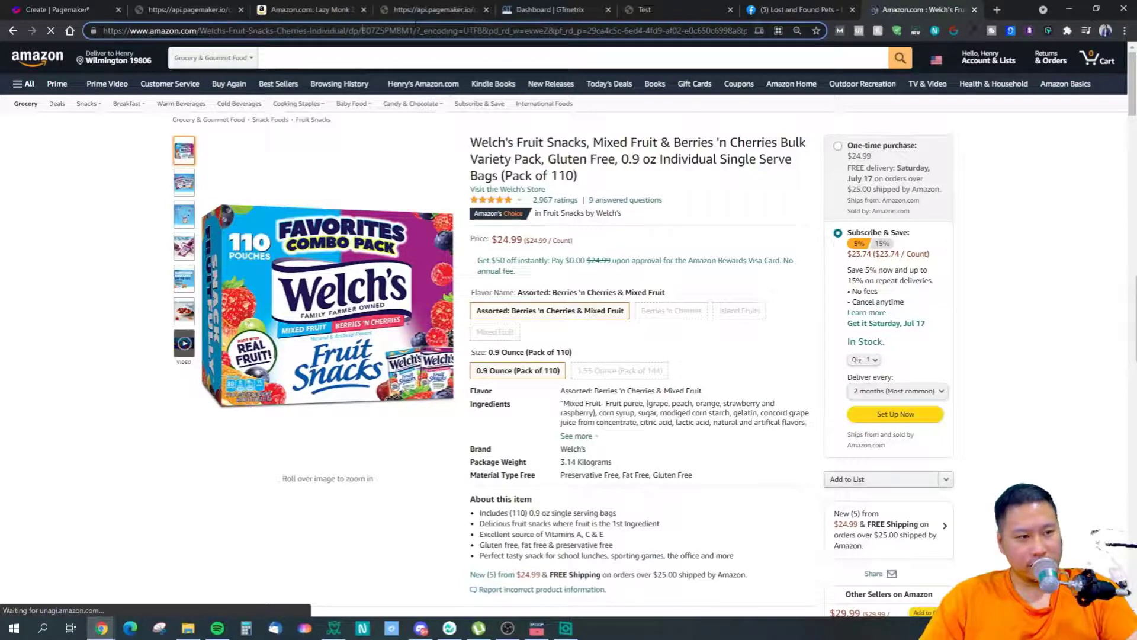
pyautogui.moveTo(415, 30); pyautogui.dragTo(290, 30)
pyautogui.click(259, 30)
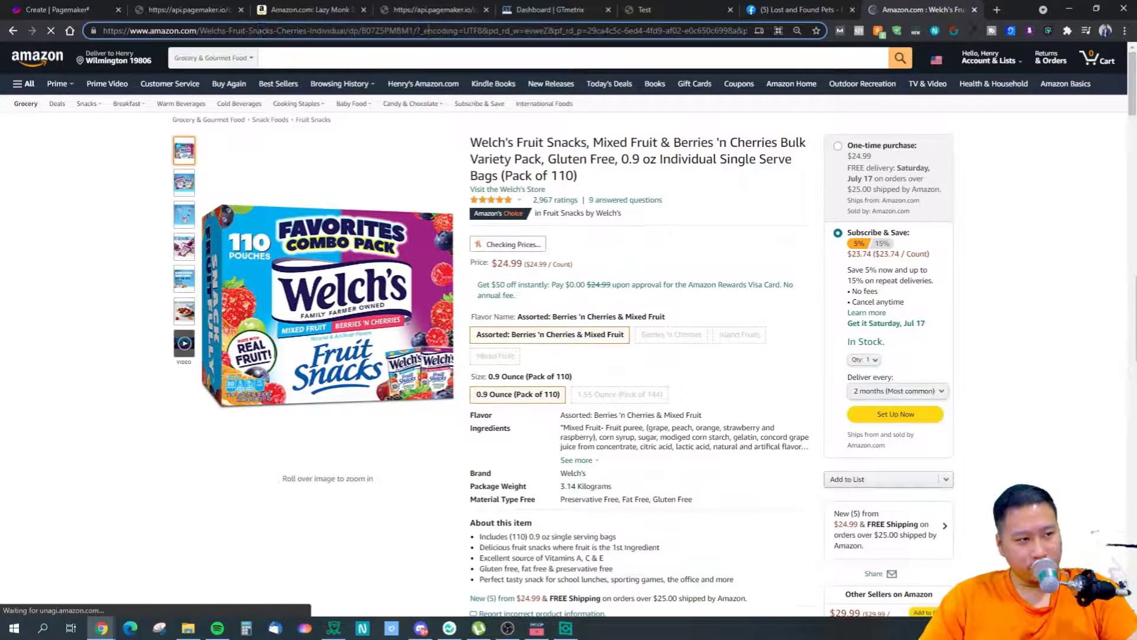
pyautogui.moveTo(418, 31); pyautogui.dragTo(84, 32)
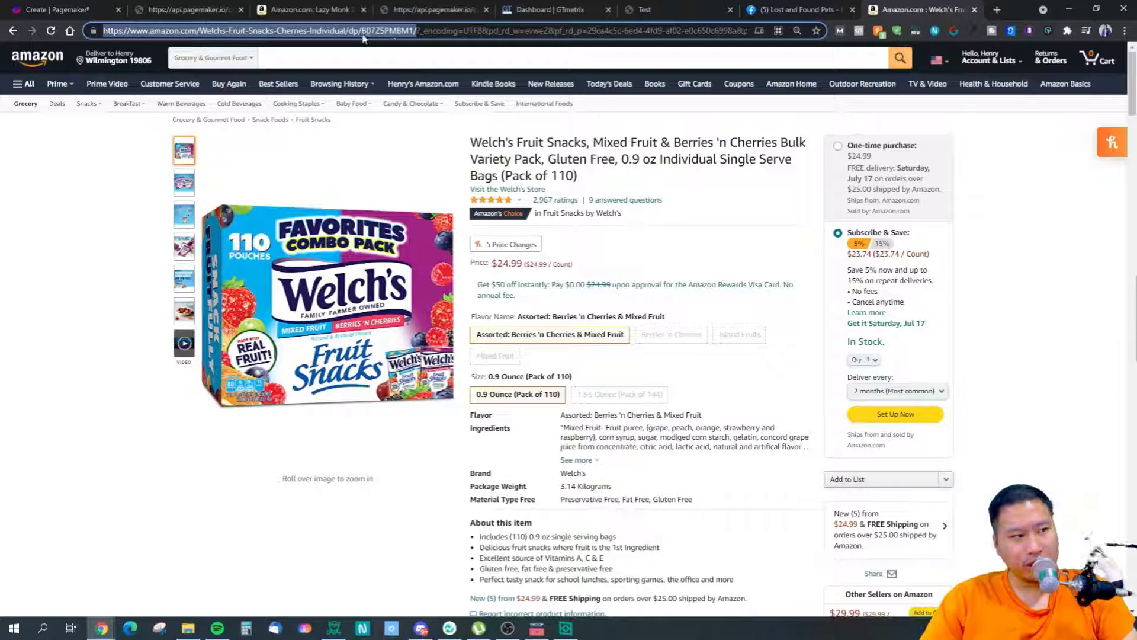
pyautogui.rightClick(398, 35)
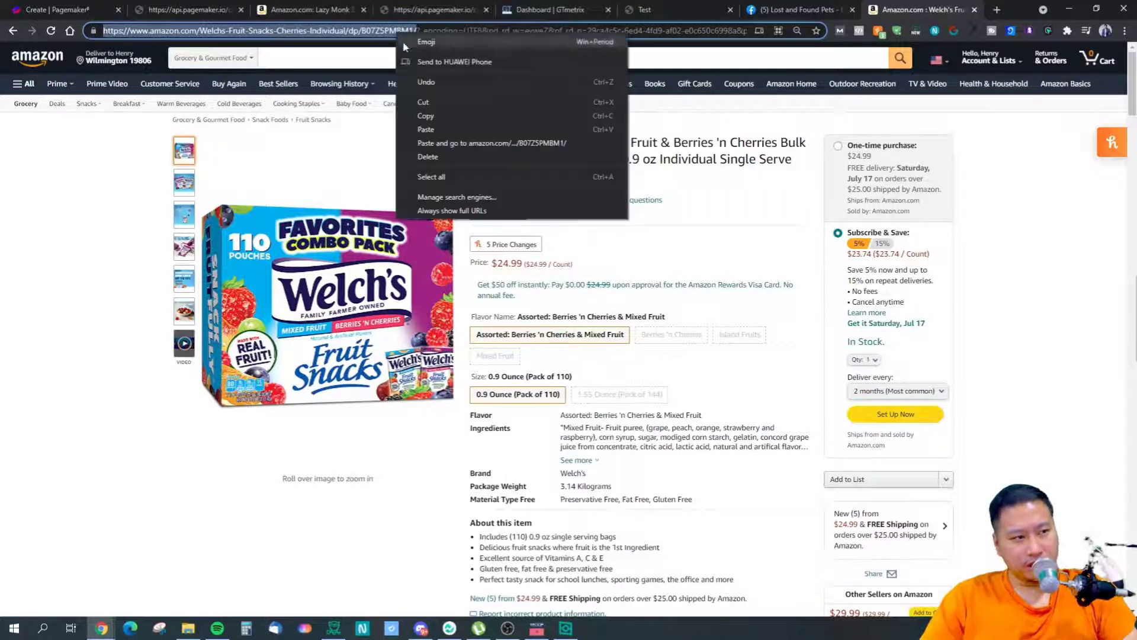
pyautogui.click(426, 116)
pyautogui.moveTo(358, 31); pyautogui.dragTo(414, 34)
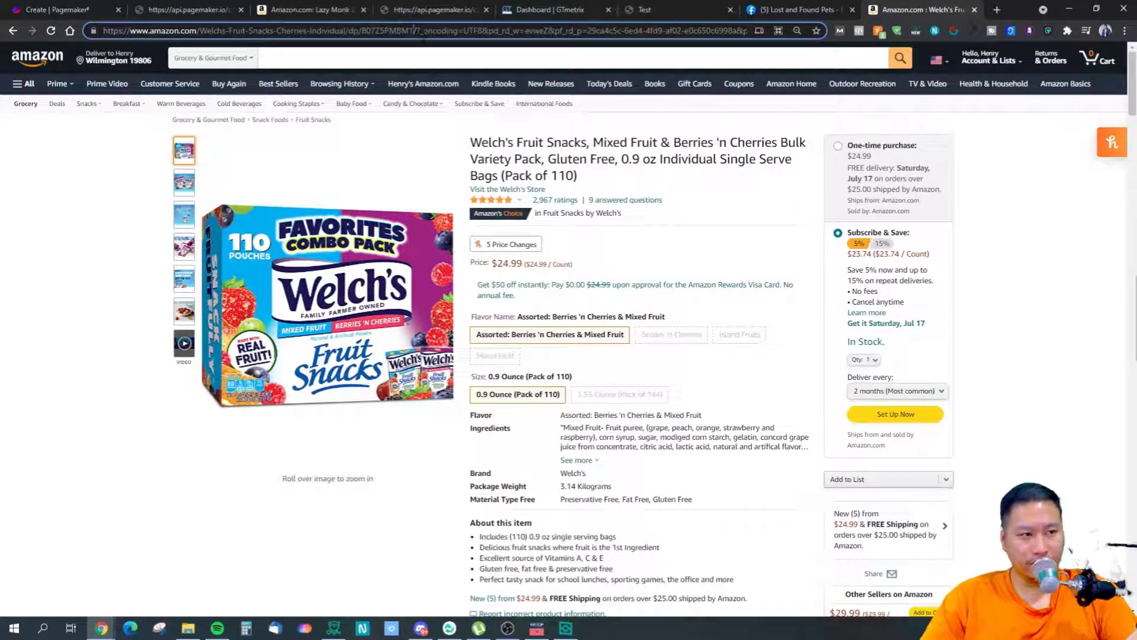
pyautogui.moveTo(421, 36); pyautogui.dragTo(244, 152)
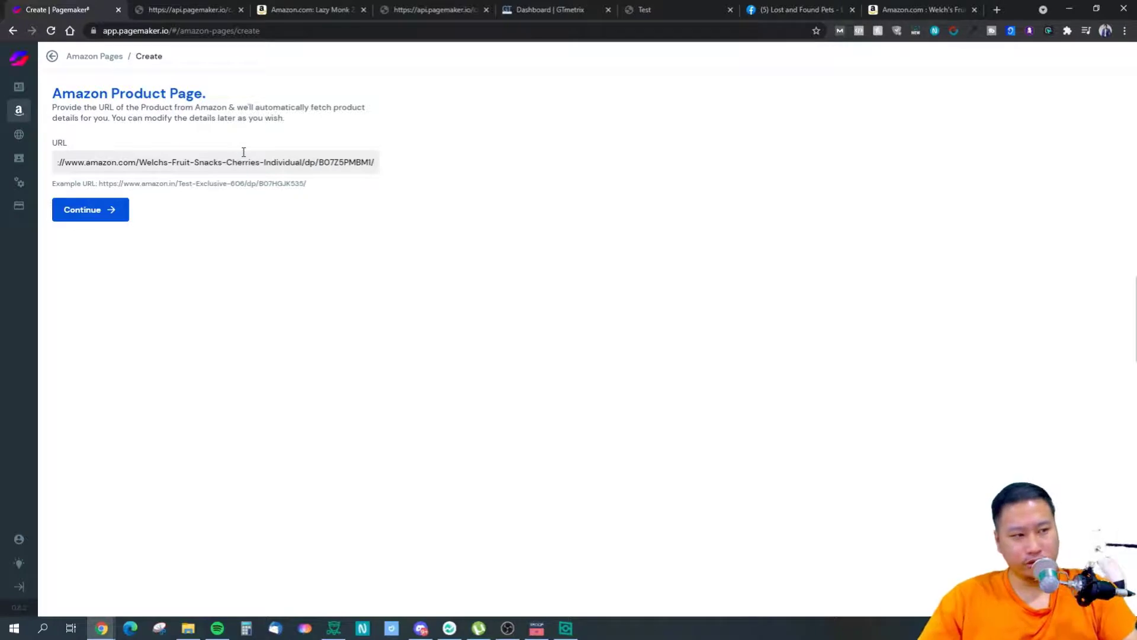
pyautogui.moveTo(313, 185); pyautogui.dragTo(107, 179)
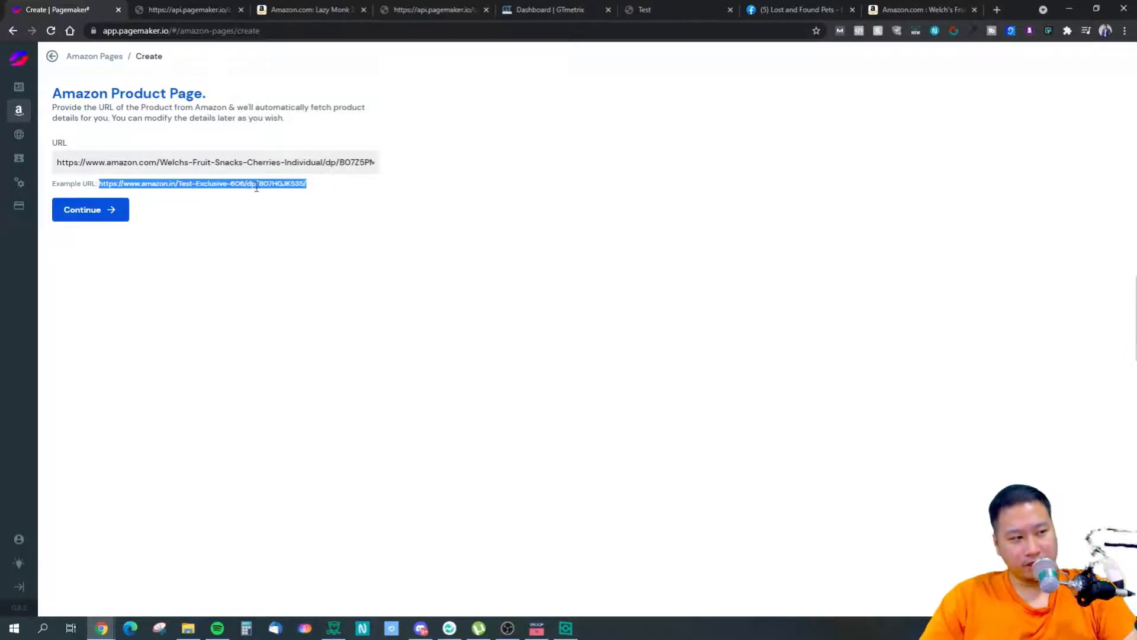
pyautogui.click(306, 187)
pyautogui.doubleClick(306, 185)
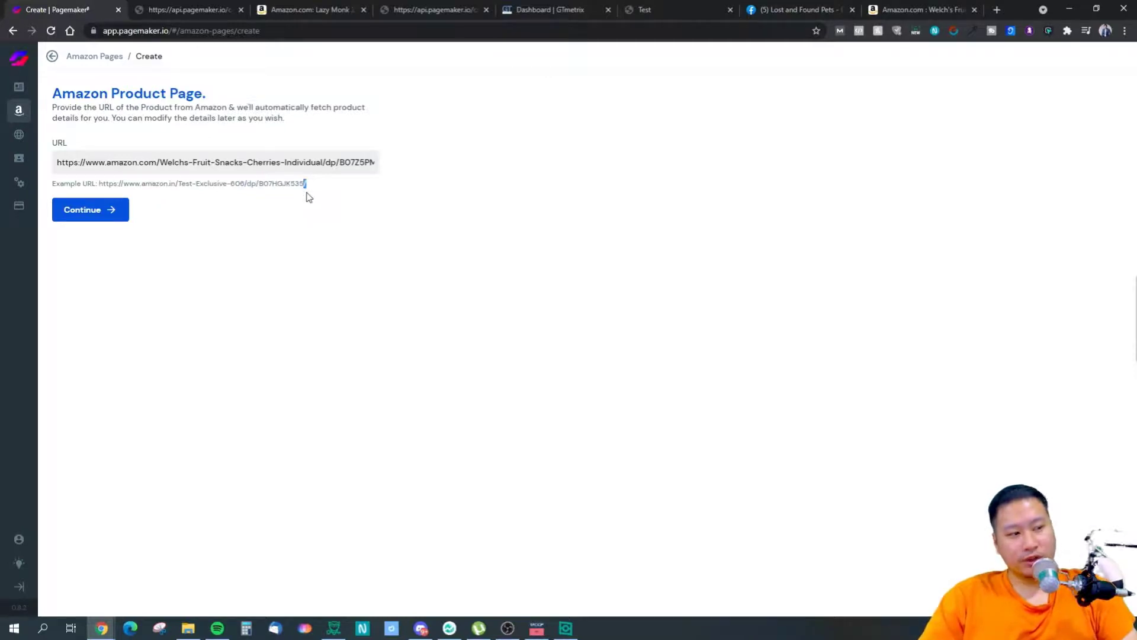
pyautogui.click(95, 215)
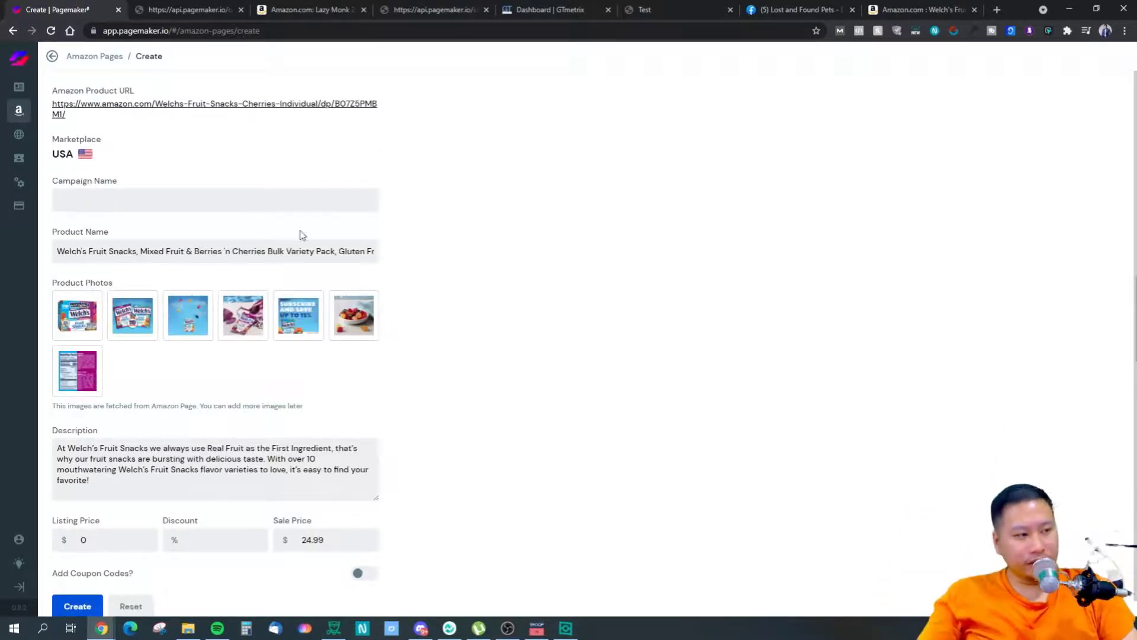
# Turn on coupon codes for the Welch's page and view the redemption duration presets and date range calendar
pyautogui.scroll(-1, 423, 272)
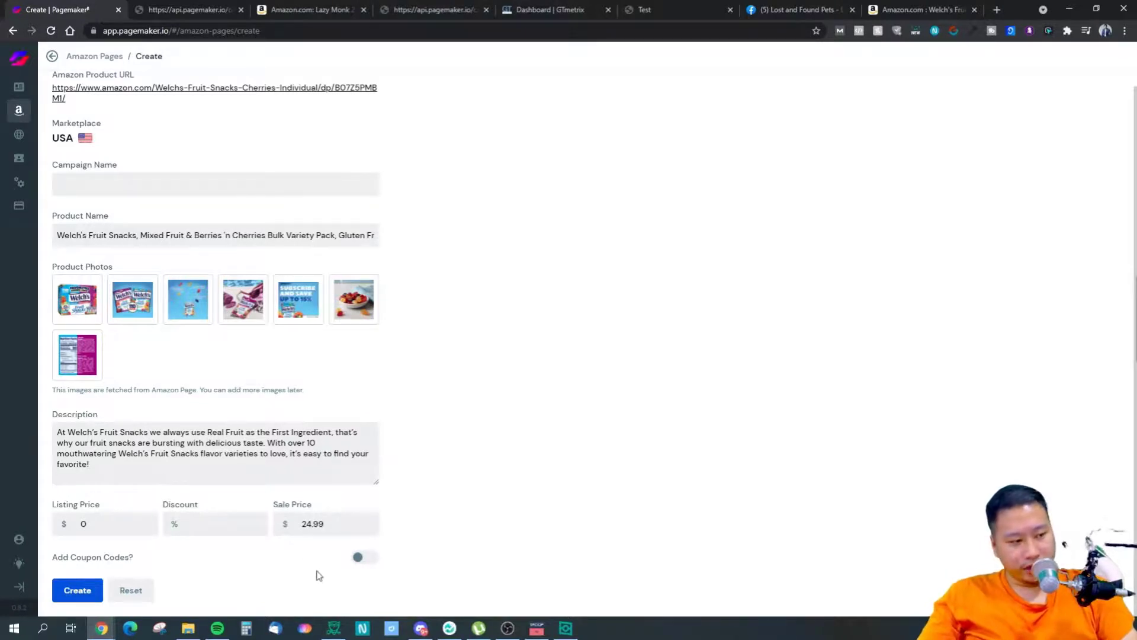
pyautogui.click(358, 557)
pyautogui.scroll(-1, 355, 539)
pyautogui.click(204, 550)
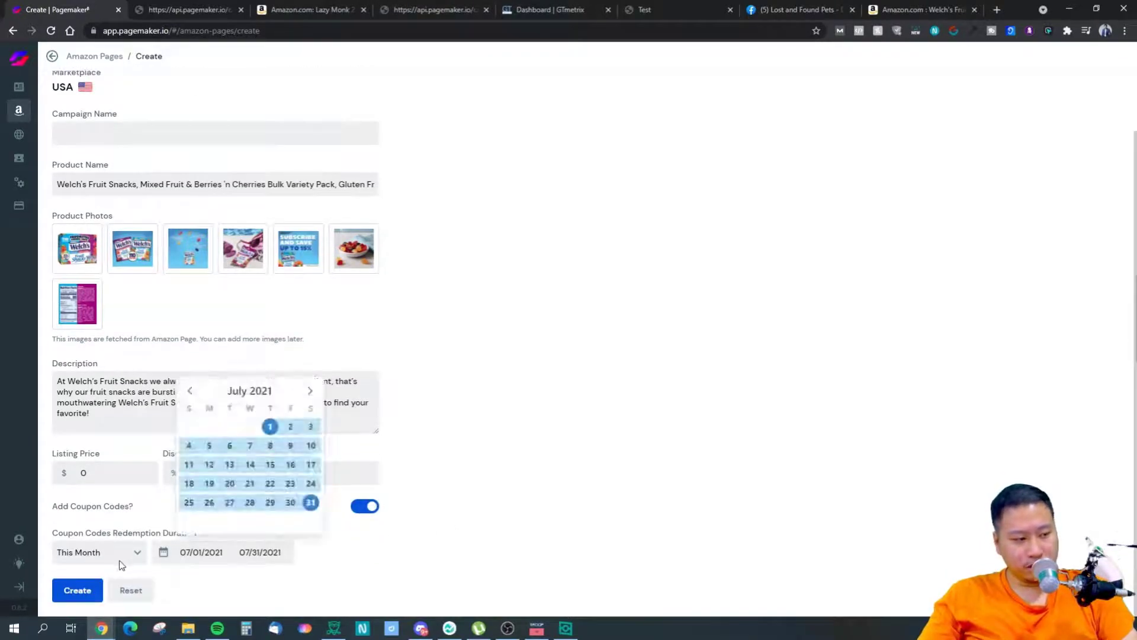
pyautogui.click(119, 556)
pyautogui.click(163, 552)
pyautogui.click(327, 561)
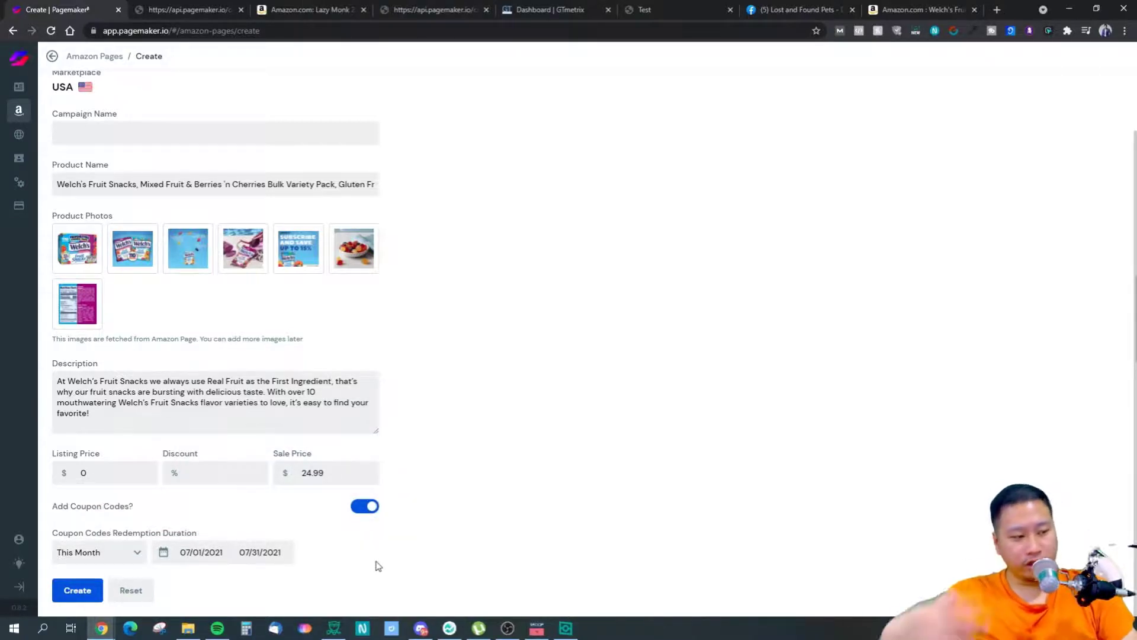
pyautogui.click(95, 545)
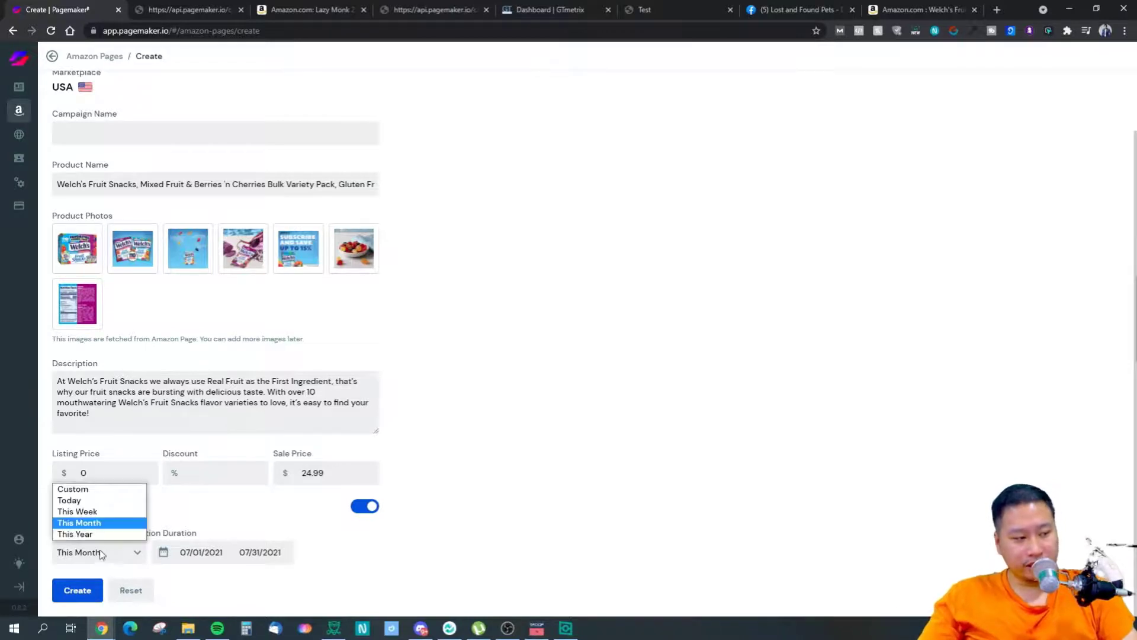
pyautogui.click(156, 562)
pyautogui.click(115, 554)
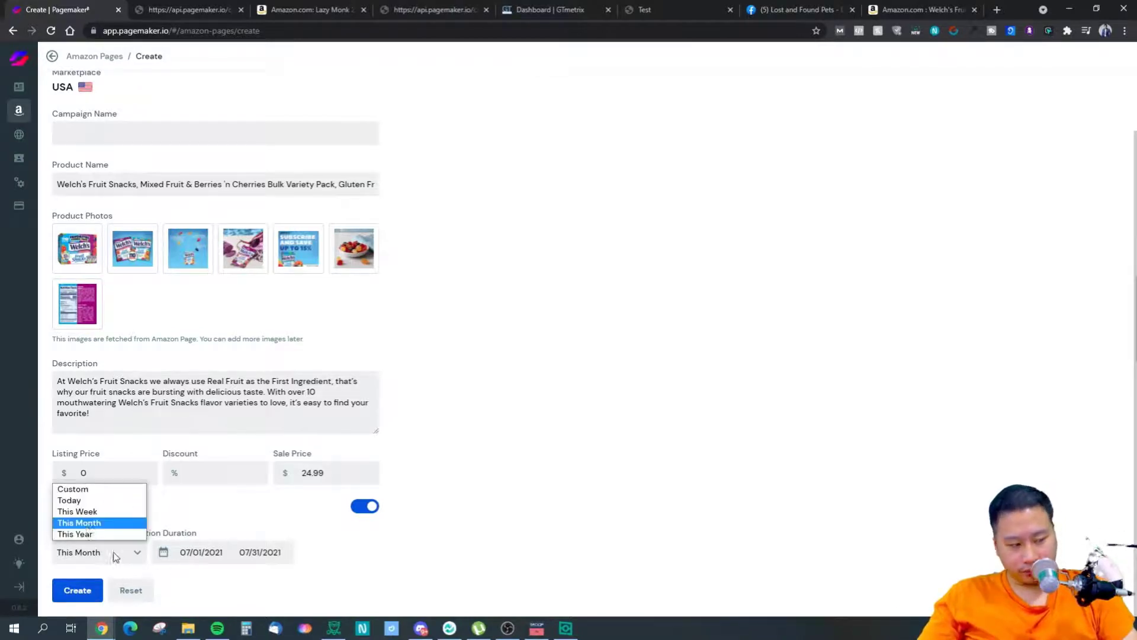
pyautogui.click(166, 555)
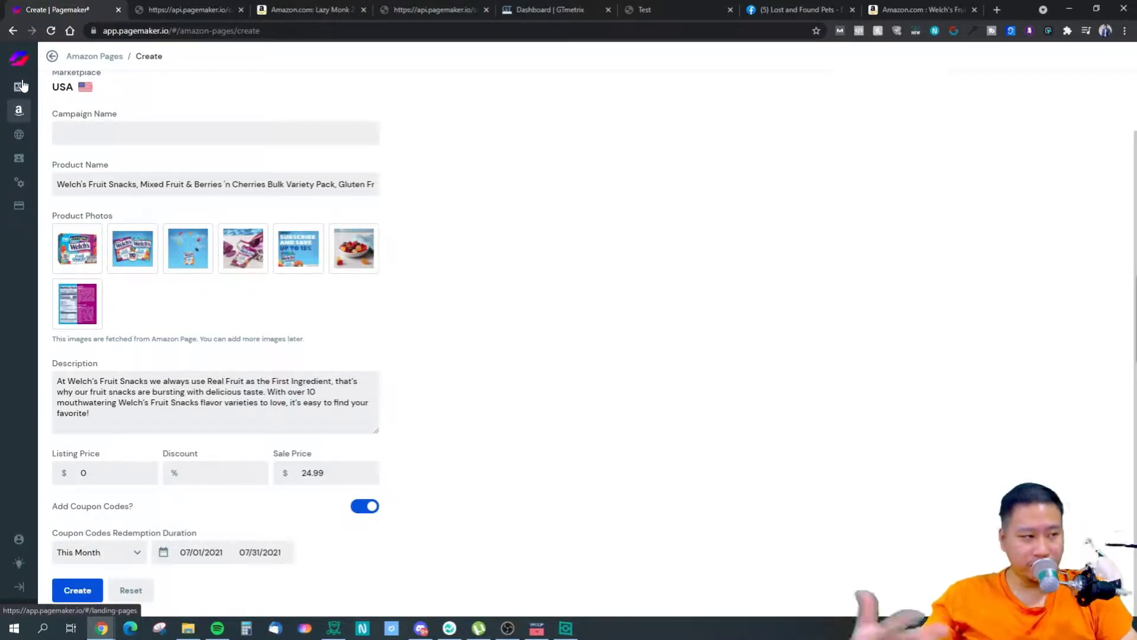
# Open the Camping Hammock page in the page editor and set the first Get It Now! button's on-click action to Open Product Page
pyautogui.click(19, 117)
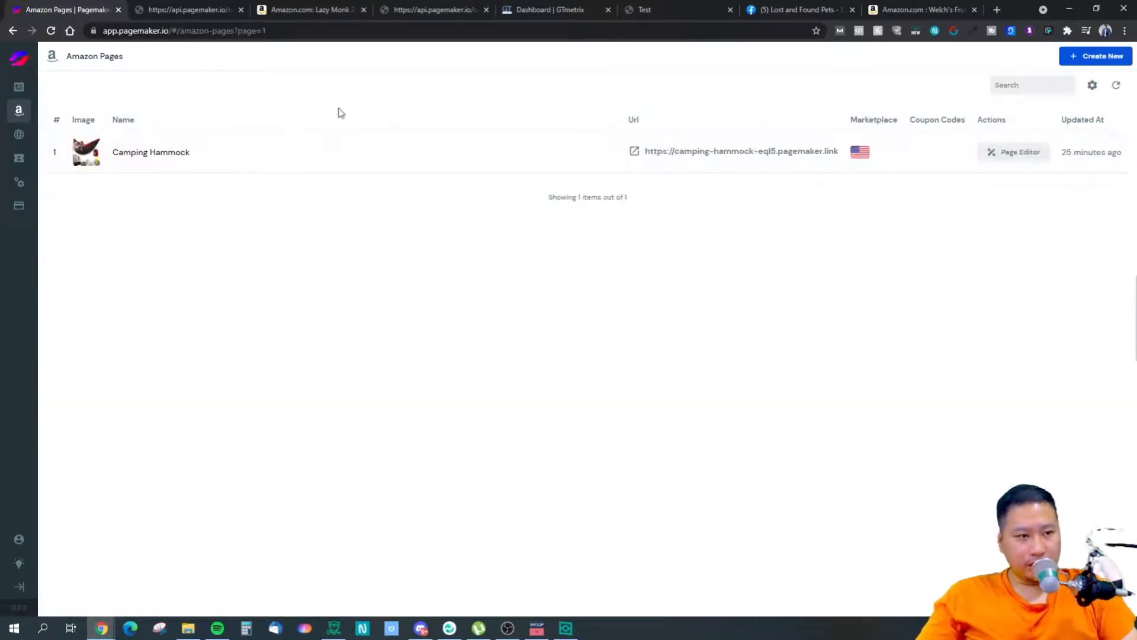
pyautogui.click(1006, 156)
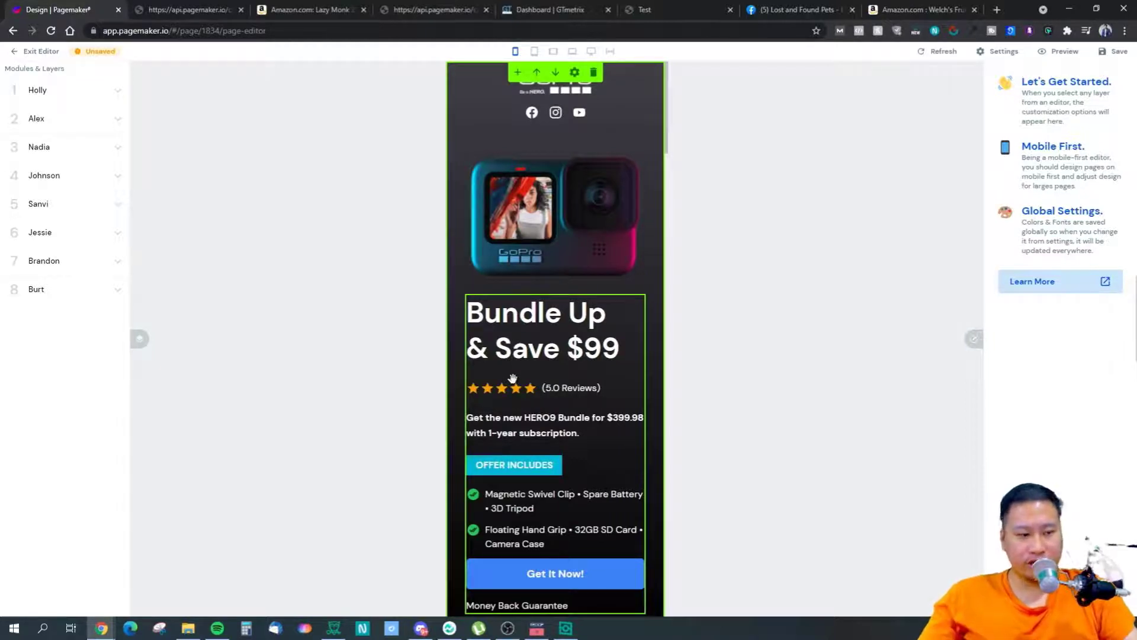
pyautogui.scroll(-3, 515, 382)
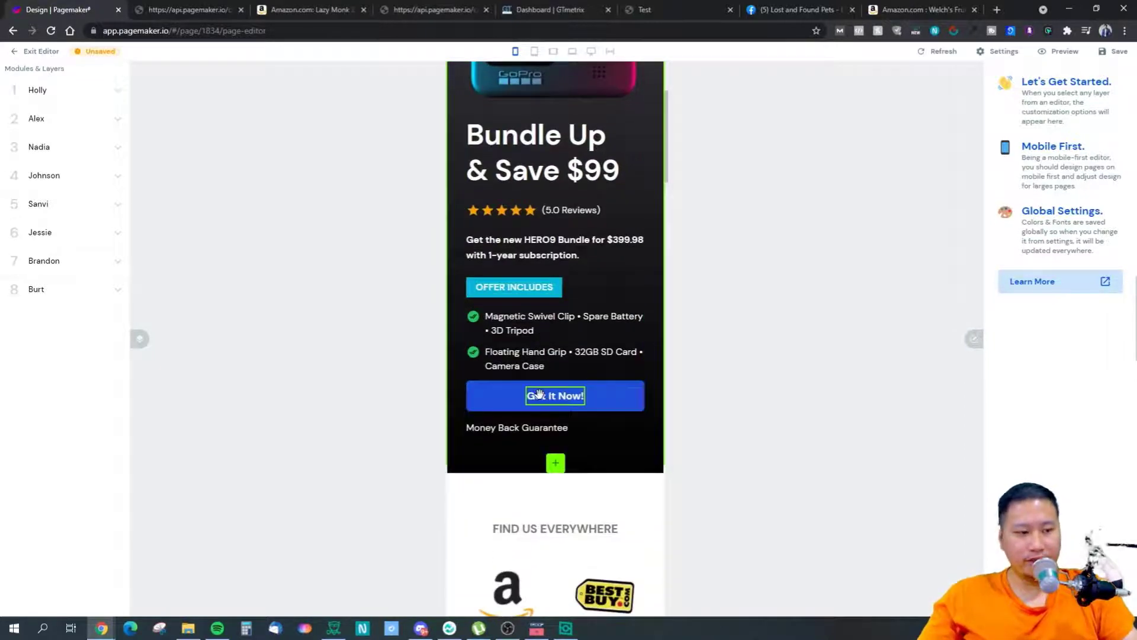
pyautogui.click(607, 407)
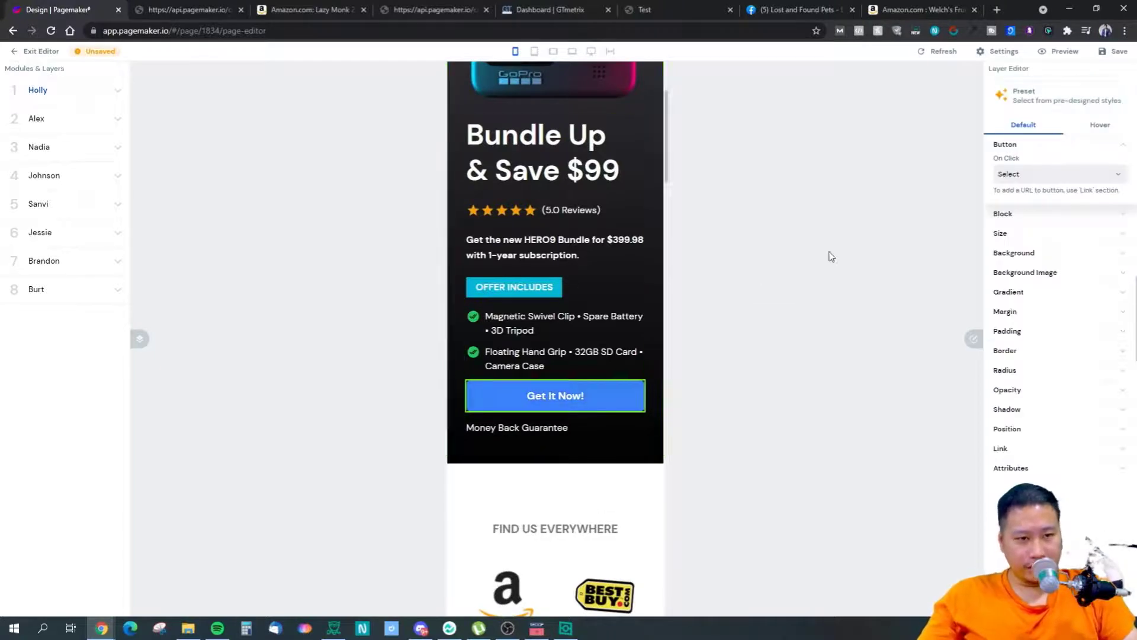
pyautogui.click(1075, 172)
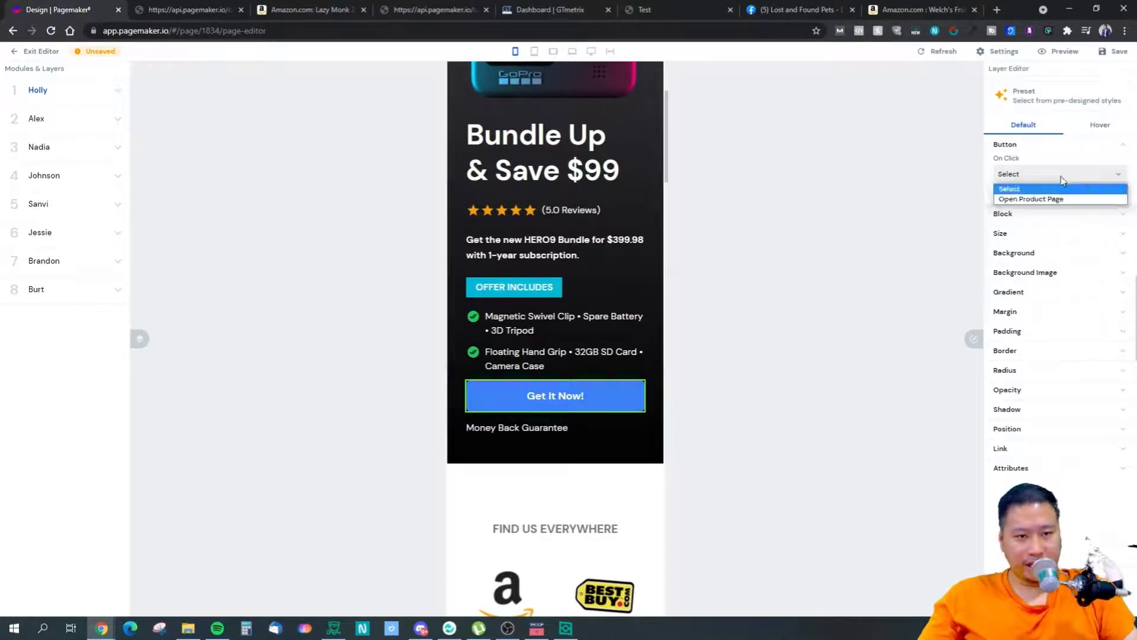
pyautogui.click(1032, 197)
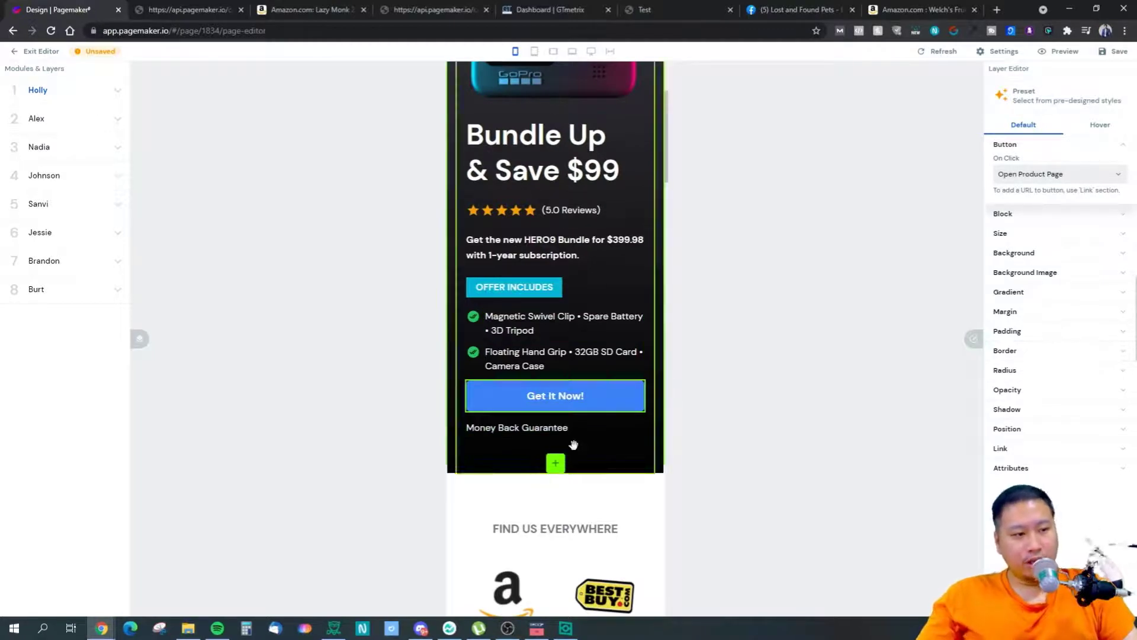
# Look through the page's sections from the hero to the footer, including the retailer logos, product offer, photos and closing call to action
pyautogui.scroll(1, 590, 354)
pyautogui.scroll(3, 589, 354)
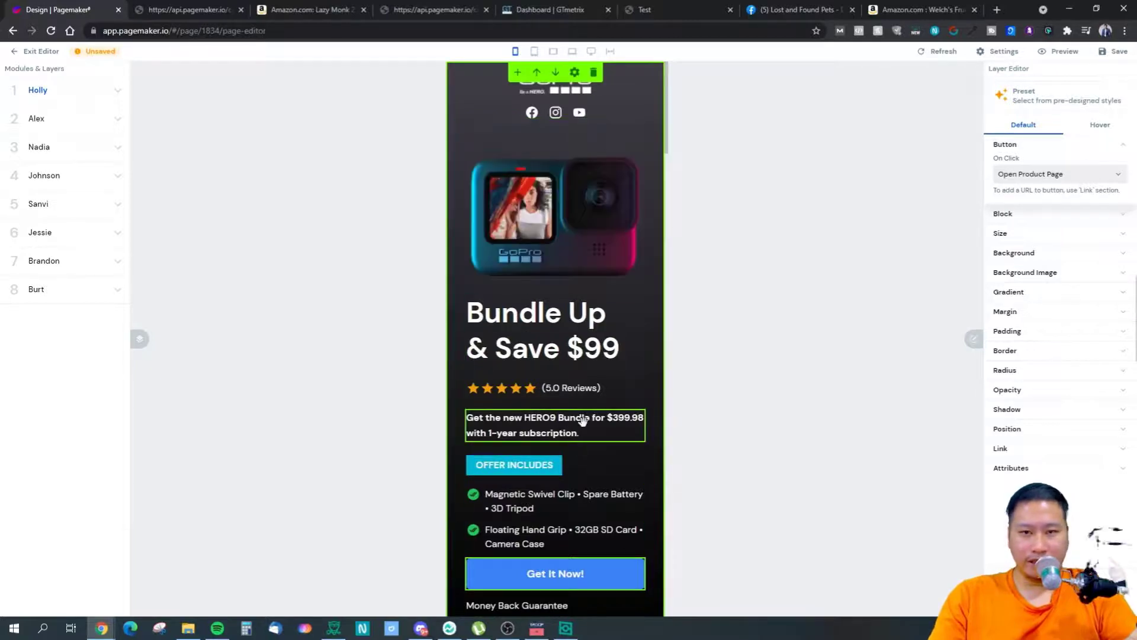
pyautogui.scroll(-5, 575, 415)
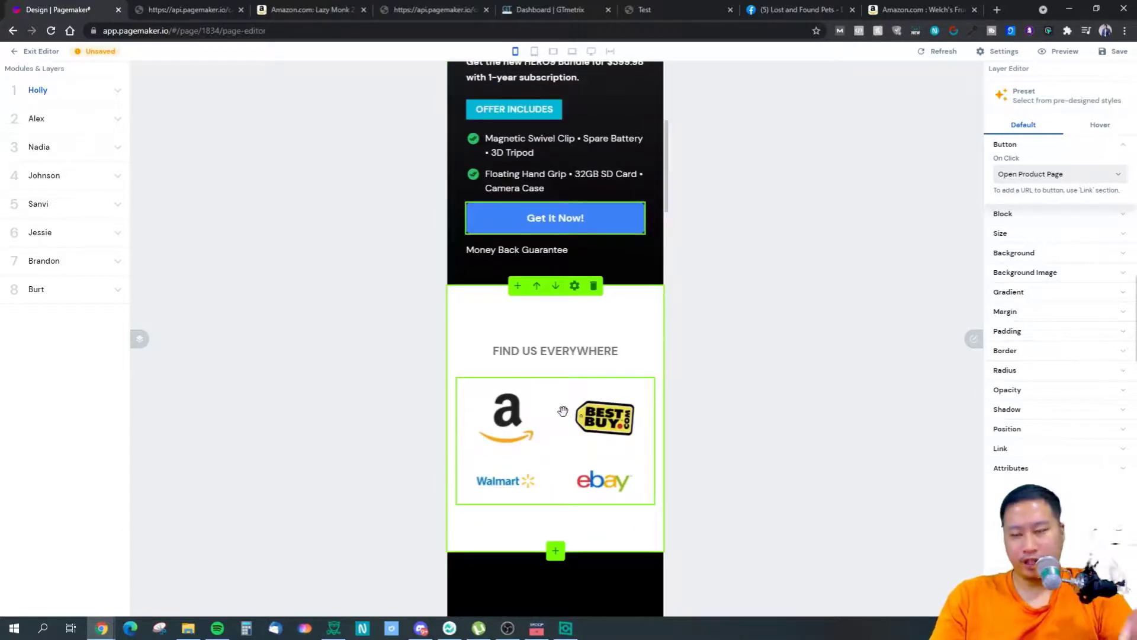
pyautogui.scroll(4, 562, 410)
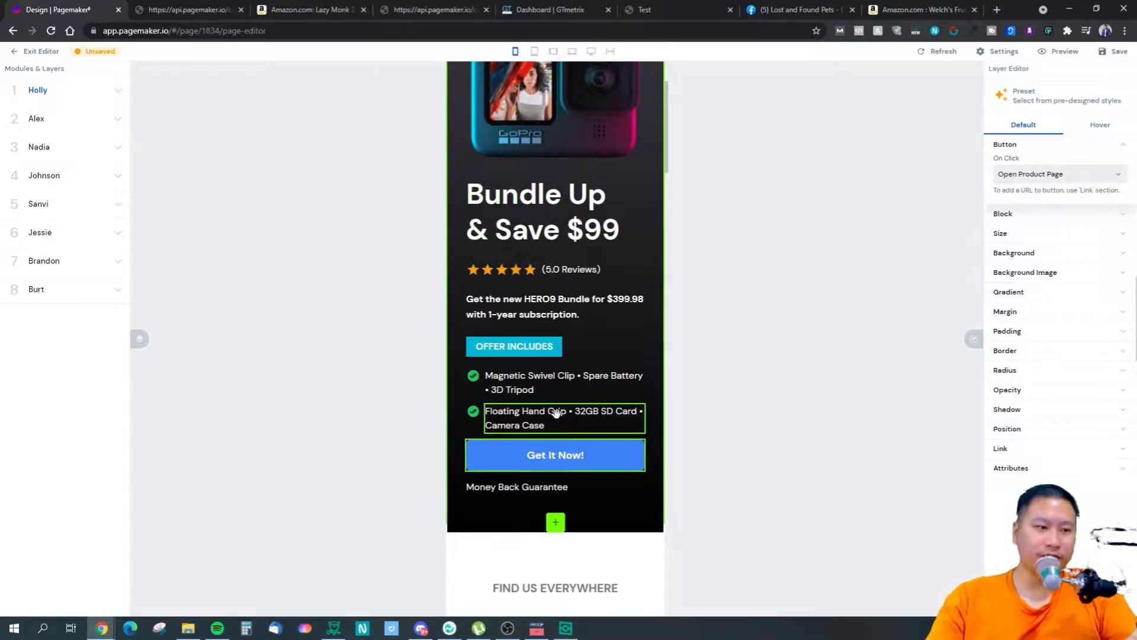
pyautogui.scroll(1, 587, 318)
pyautogui.scroll(-20, 586, 318)
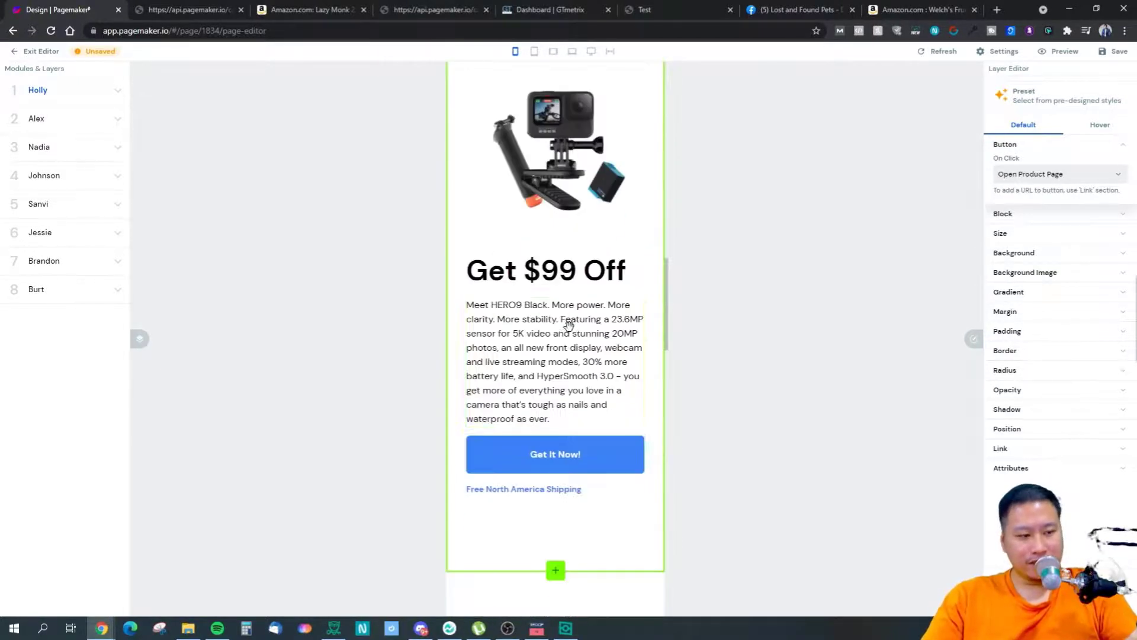
pyautogui.scroll(-20, 576, 368)
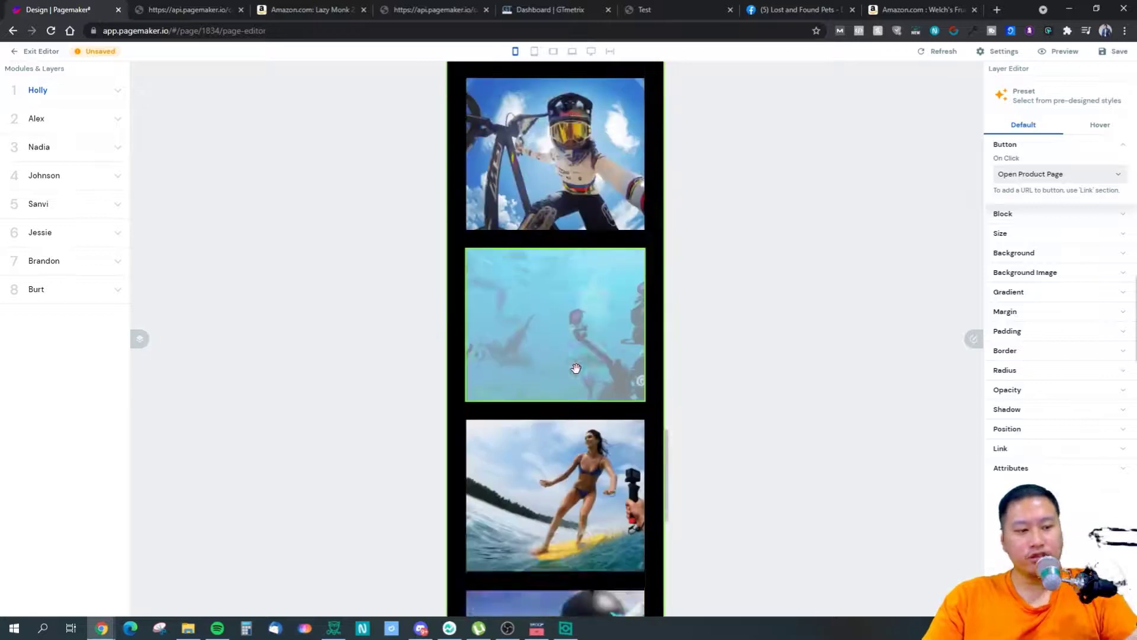
pyautogui.scroll(-4, 577, 369)
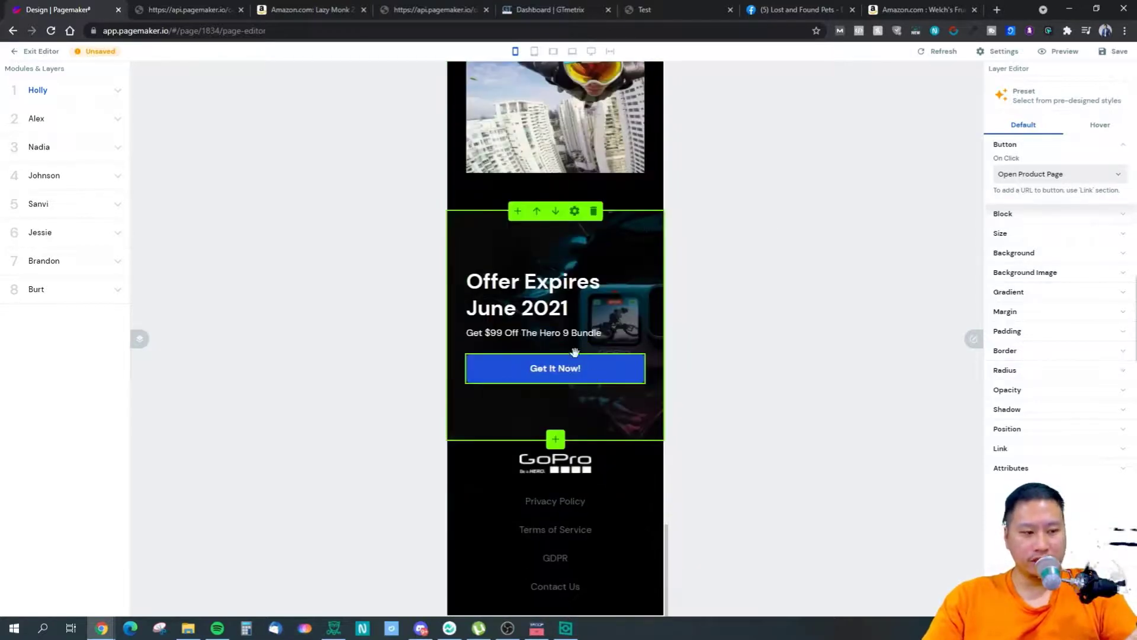
pyautogui.scroll(6, 595, 373)
pyautogui.scroll(20, 598, 353)
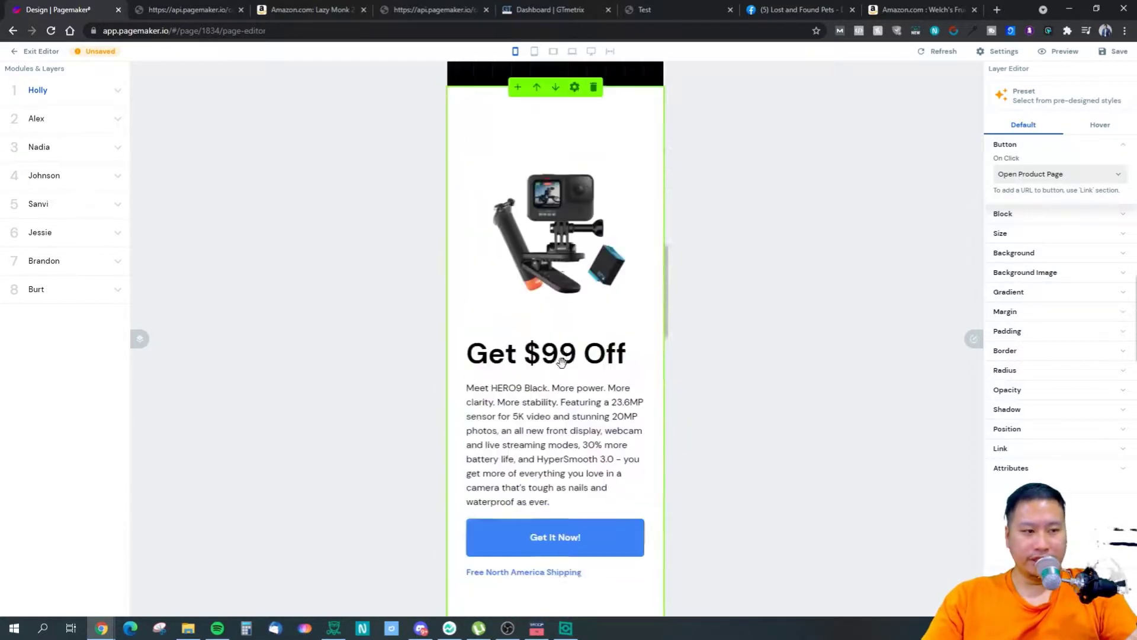
pyautogui.scroll(-5, 562, 362)
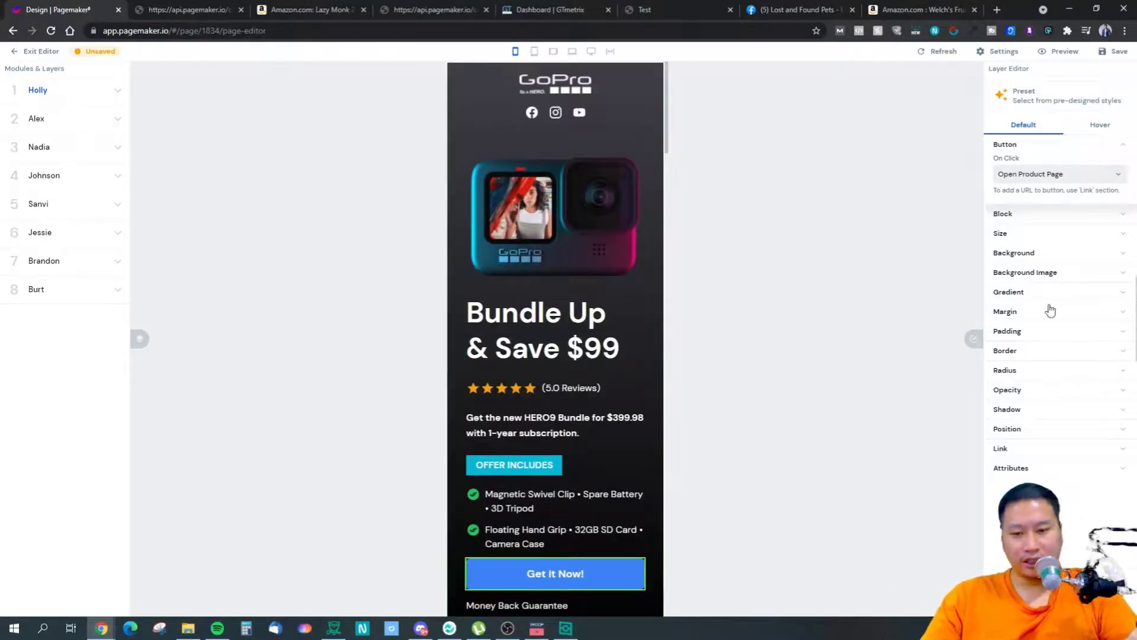
pyautogui.click(540, 8)
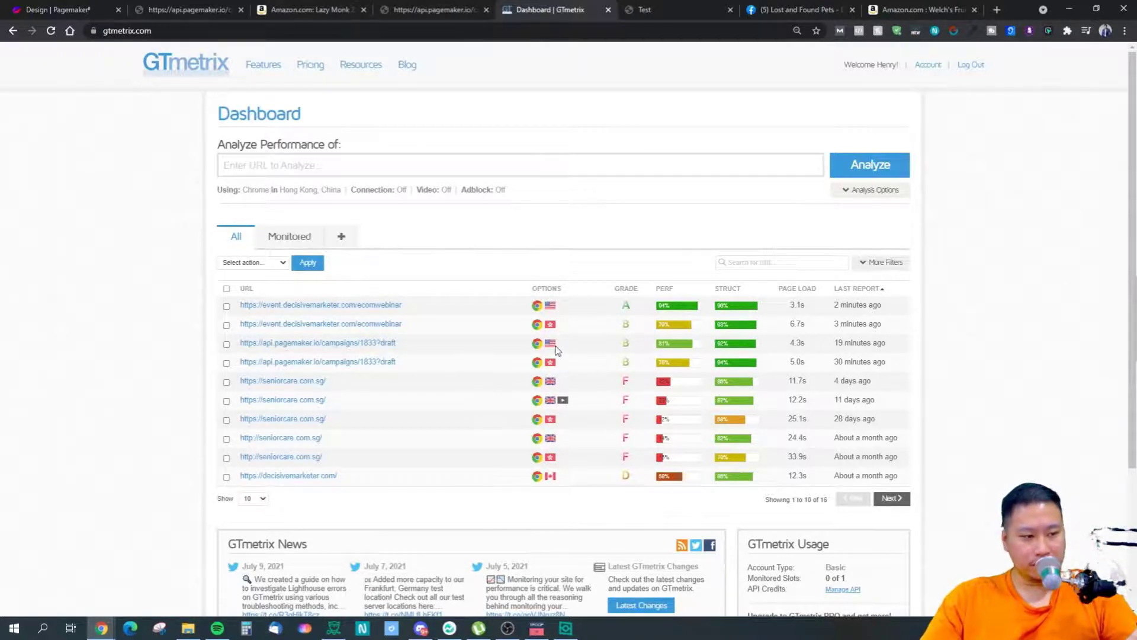
pyautogui.click(367, 348)
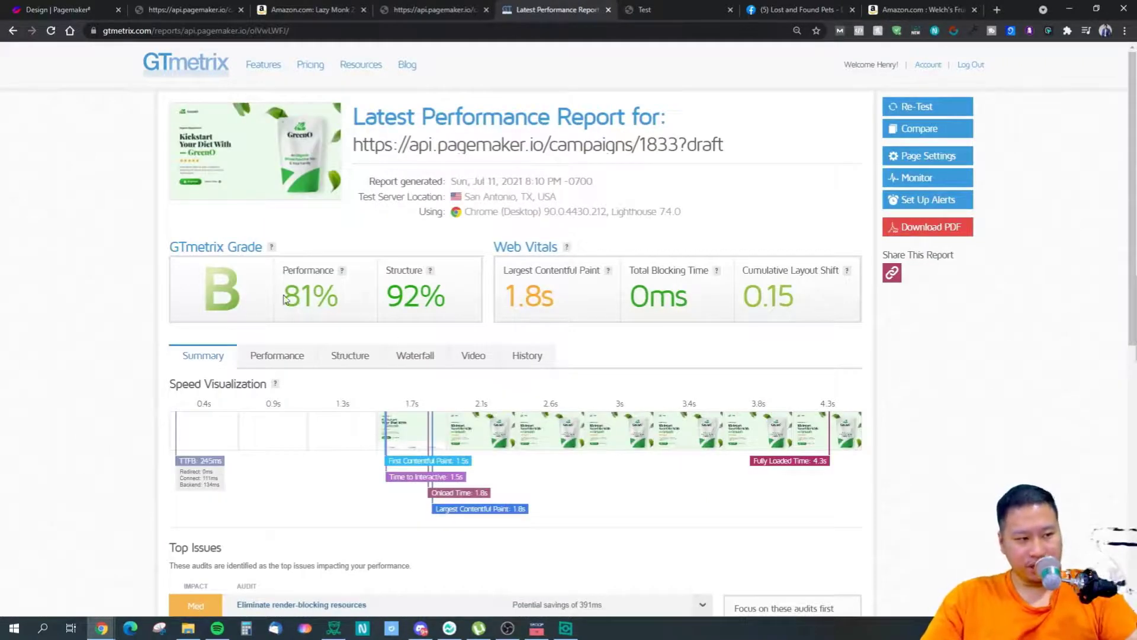
pyautogui.scroll(-3, 542, 332)
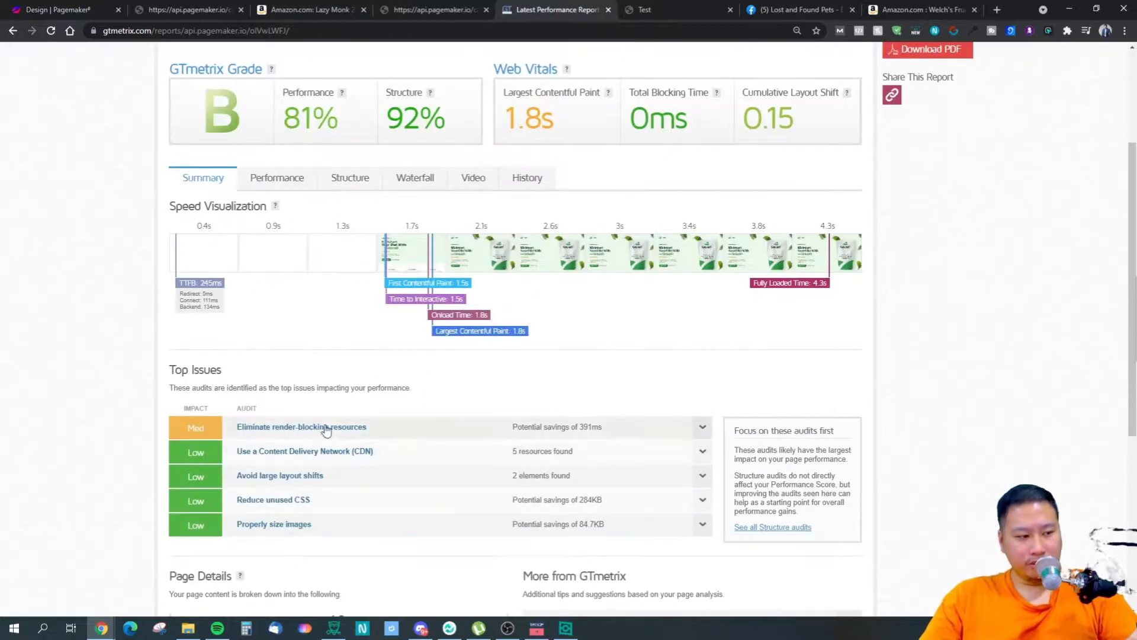
pyautogui.click(325, 428)
pyautogui.scroll(-2, 343, 452)
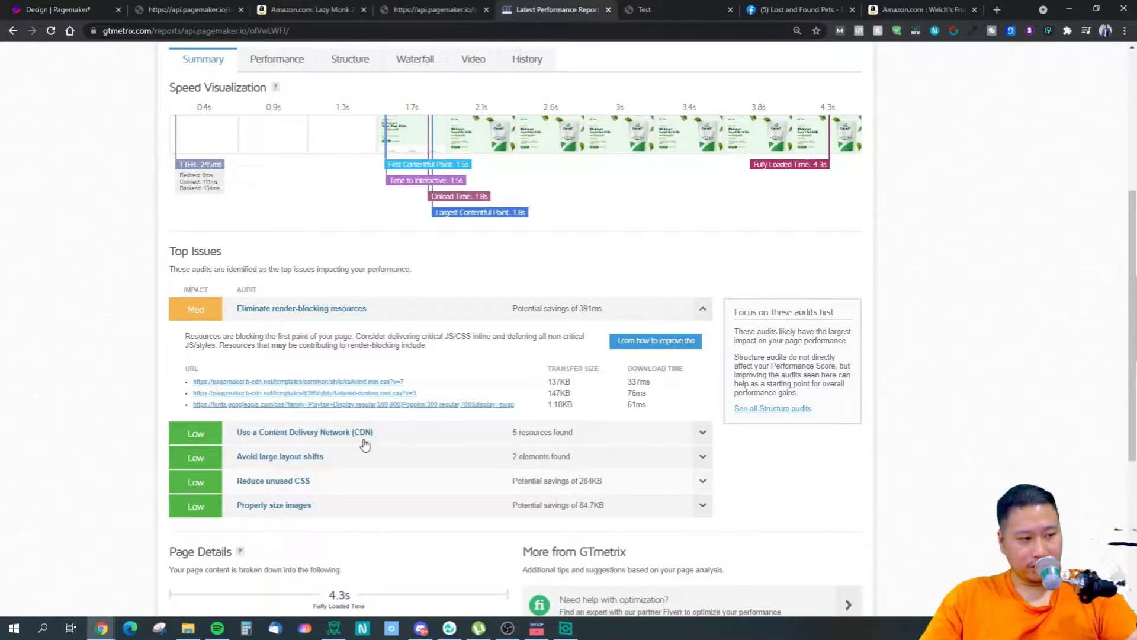
pyautogui.tripleClick(278, 333)
pyautogui.click(279, 333)
pyautogui.scroll(5, 386, 363)
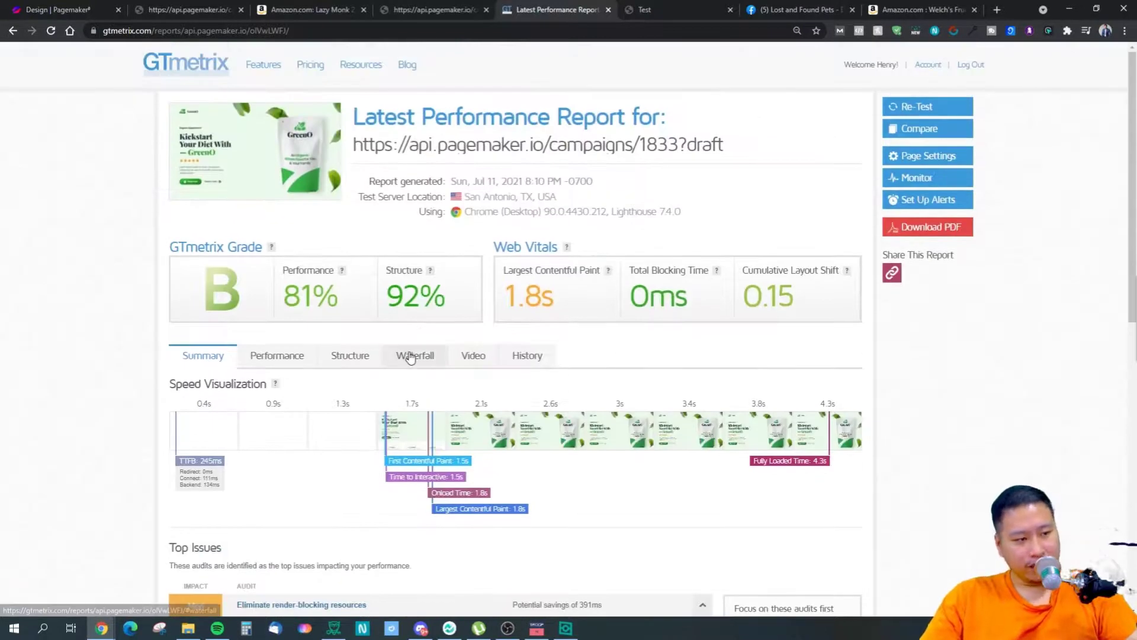
# Open the report's waterfall chart and examine each request's domain, file size and timing, including the stylesheets and images
pyautogui.click(408, 355)
pyautogui.scroll(-4, 409, 356)
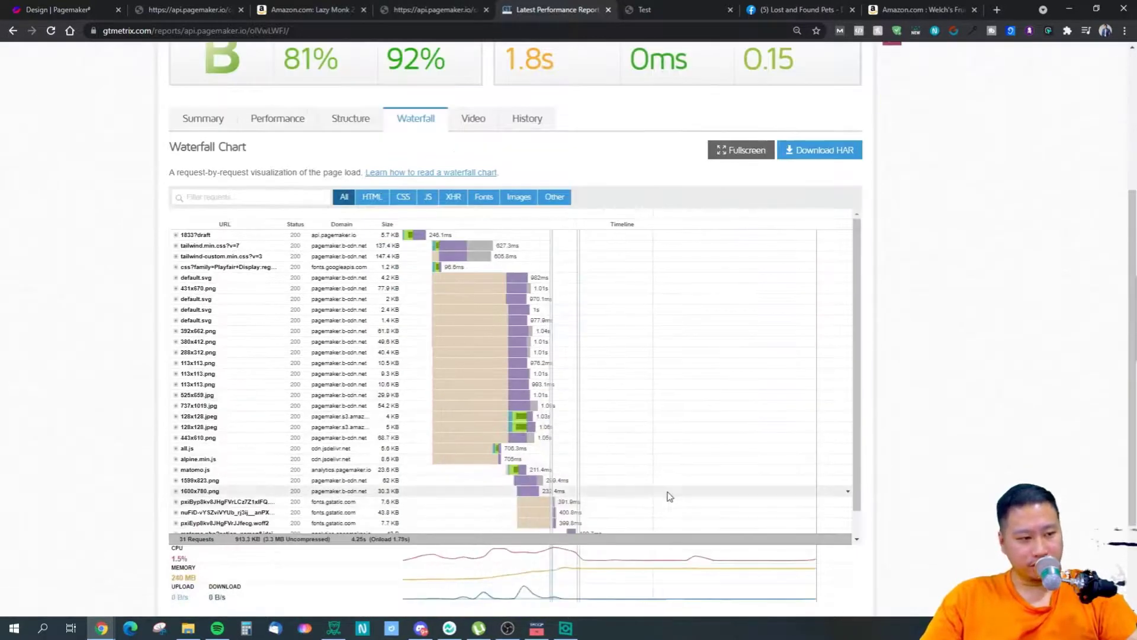
pyautogui.scroll(-1, 696, 447)
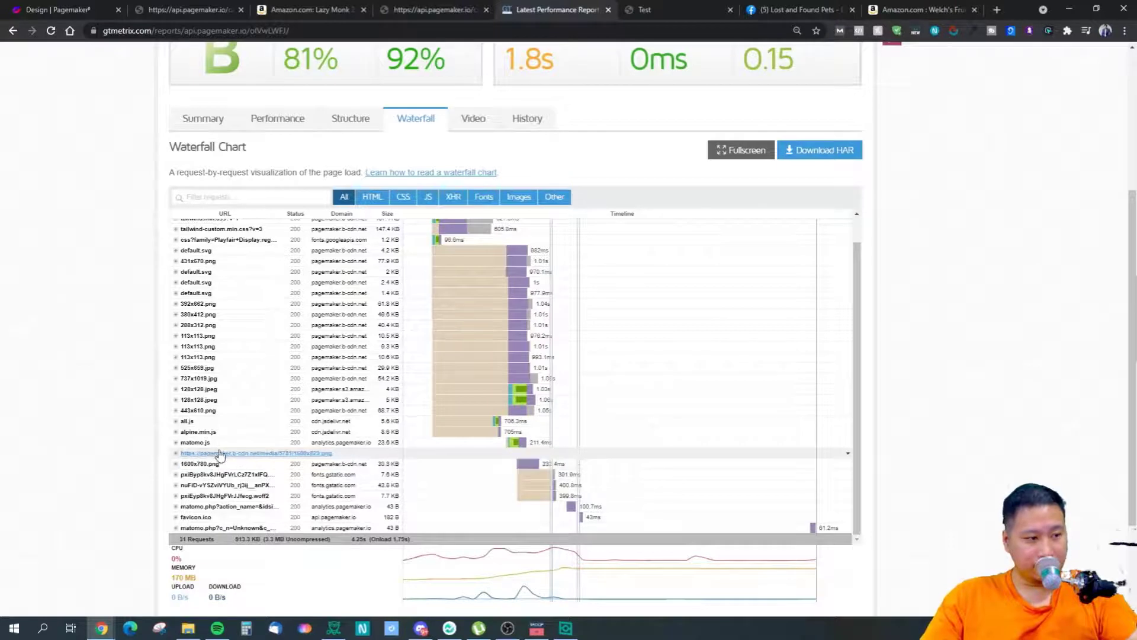
pyautogui.scroll(1, 260, 329)
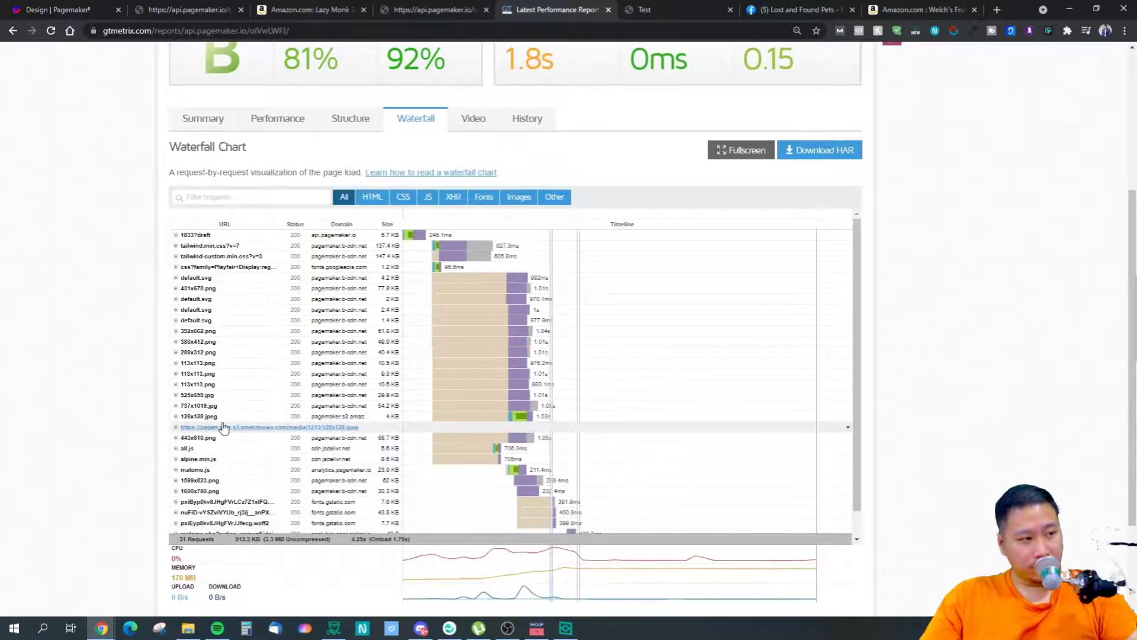
pyautogui.scroll(1, 222, 433)
pyautogui.scroll(-3, 125, 437)
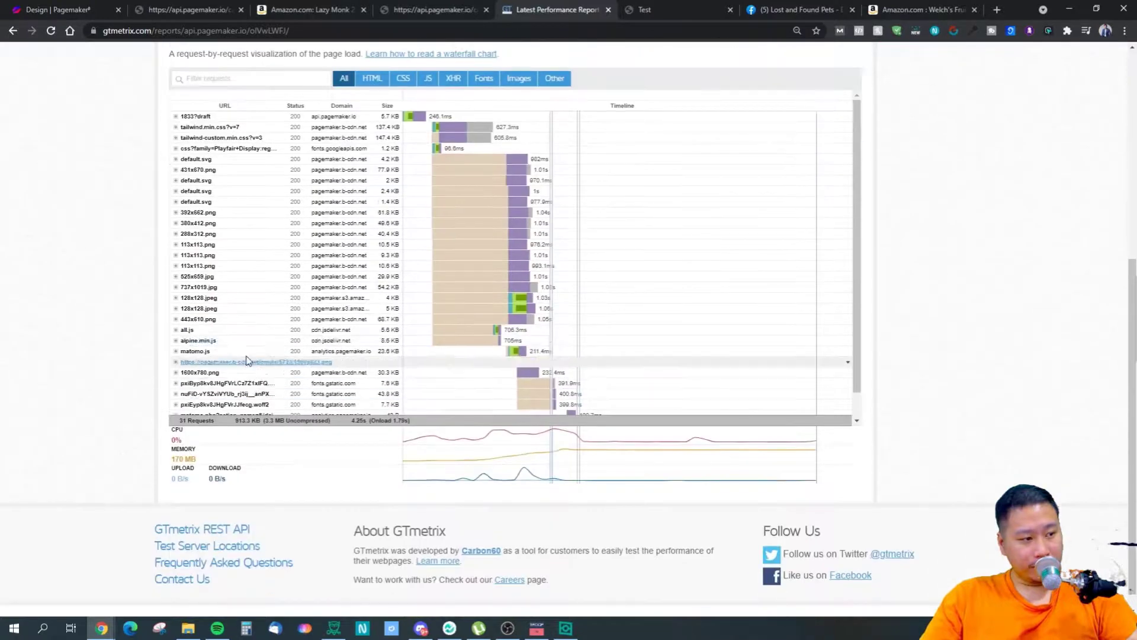
pyautogui.scroll(-1, 178, 355)
pyautogui.scroll(3, 140, 371)
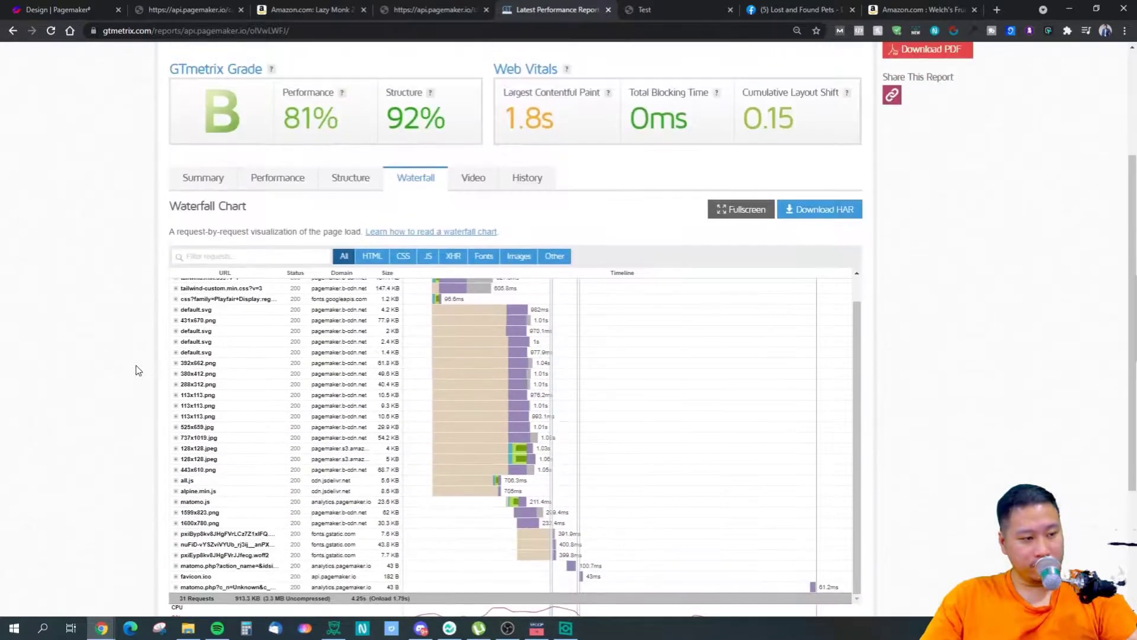
pyautogui.scroll(-2, 139, 432)
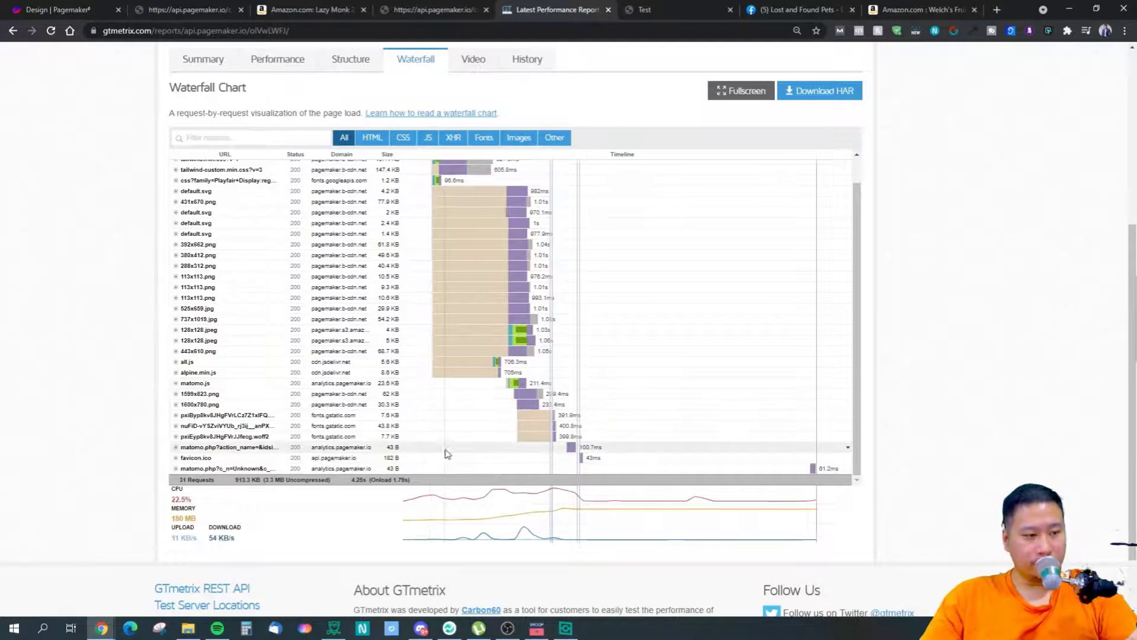
pyautogui.scroll(1, 464, 398)
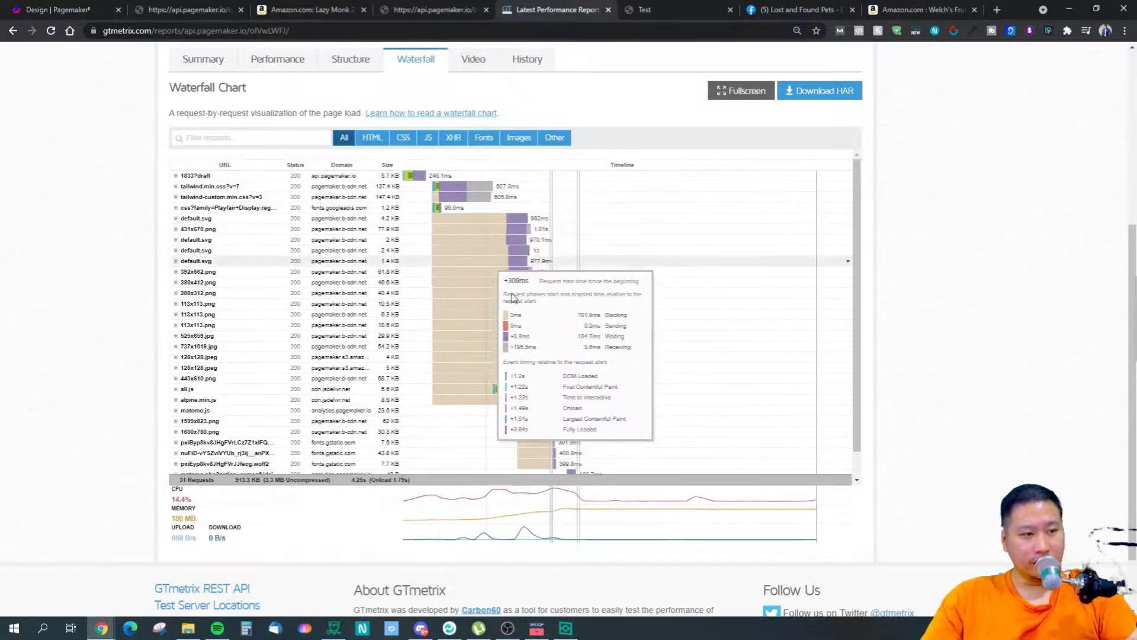
pyautogui.scroll(1, 271, 298)
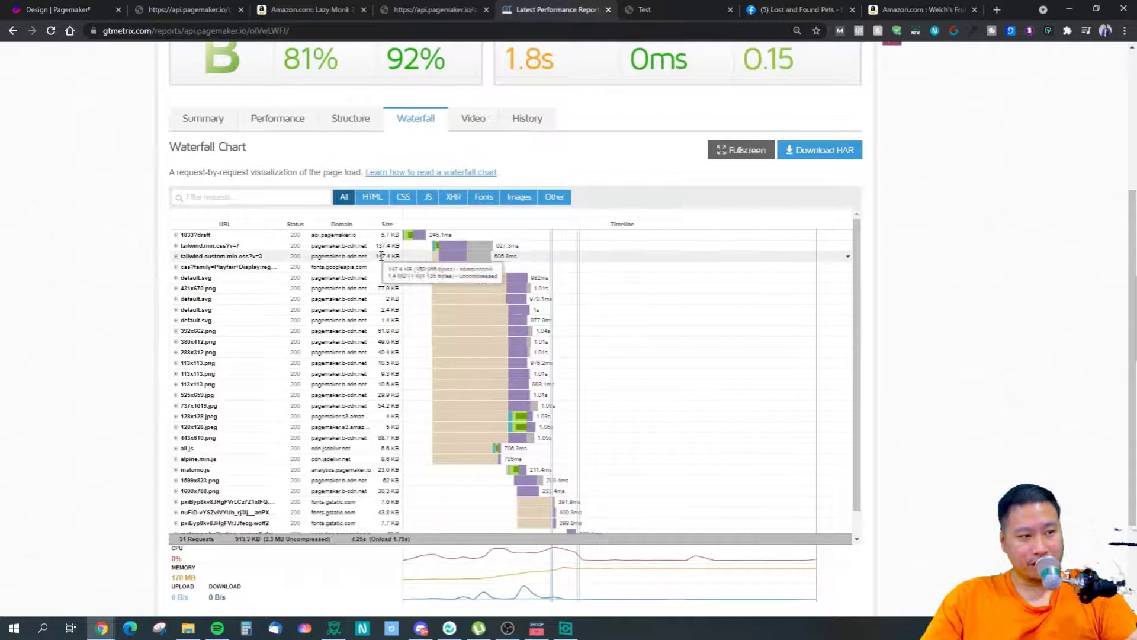
pyautogui.moveTo(408, 237)
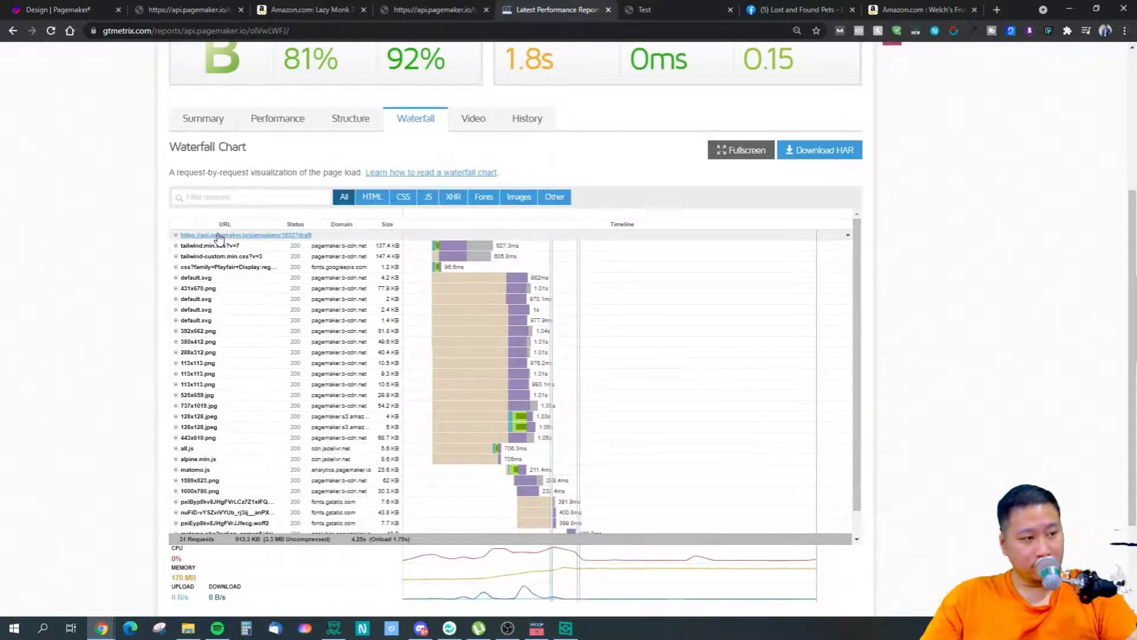
# Check the report's tested address and scores against the late-loading image, font and analytics requests in the waterfall
pyautogui.scroll(4, 65, 337)
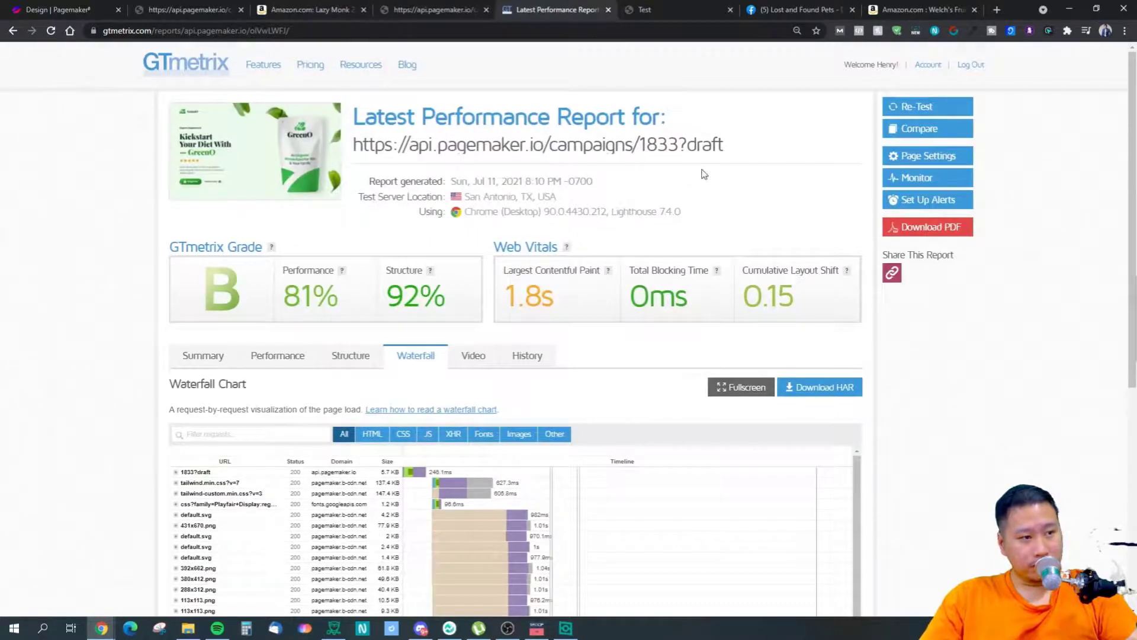
pyautogui.scroll(-5, 353, 358)
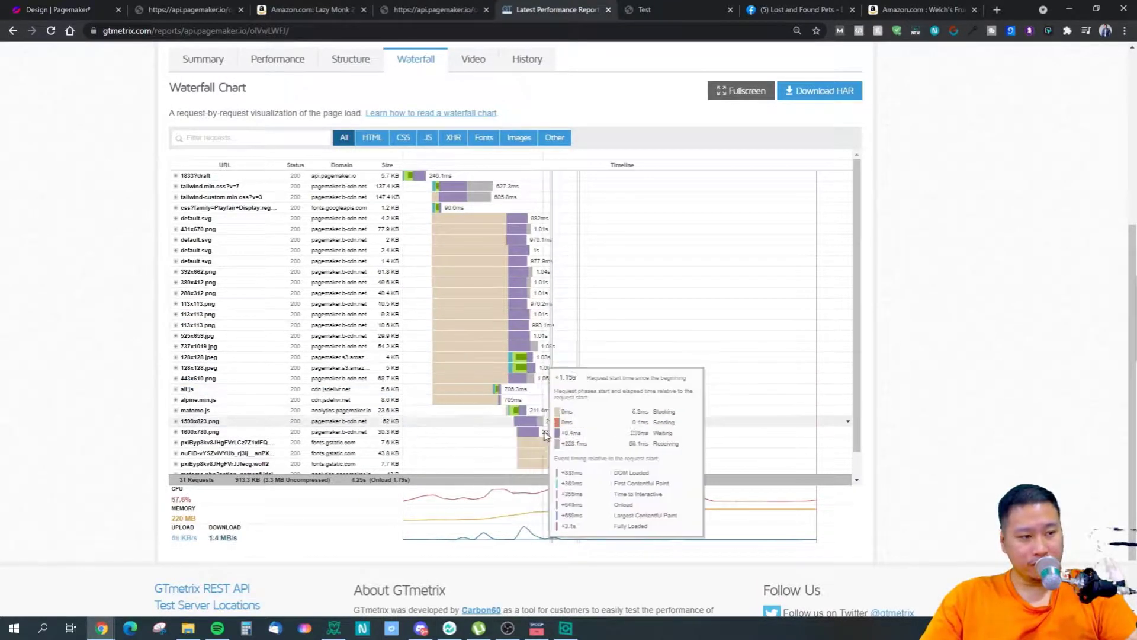
pyautogui.moveTo(443, 397)
pyautogui.scroll(-2, 456, 409)
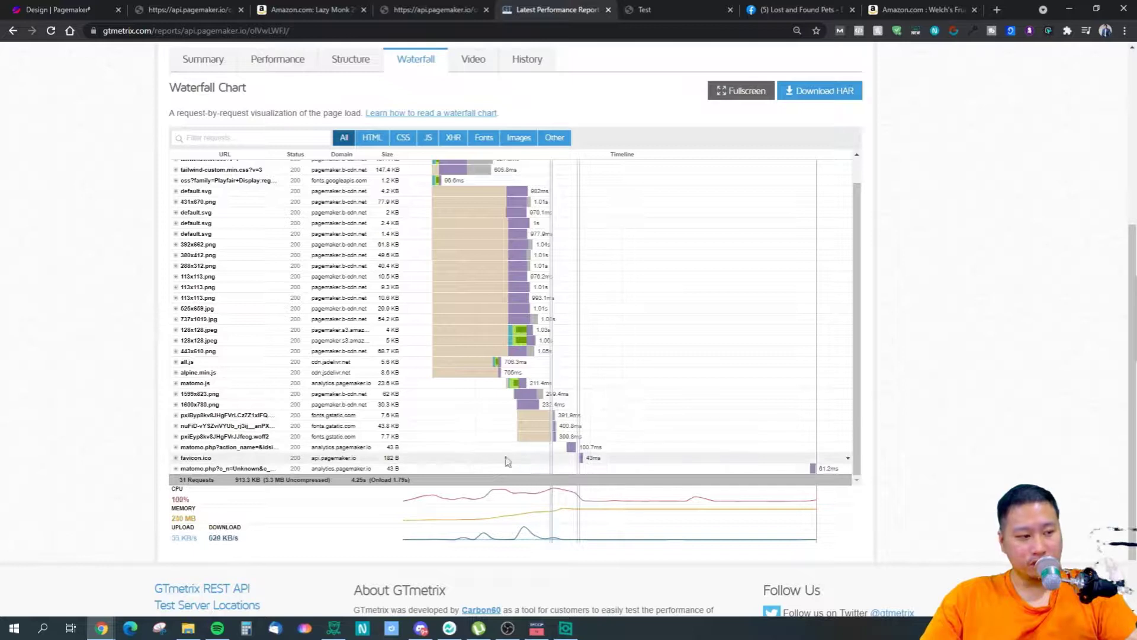
pyautogui.scroll(2, 195, 332)
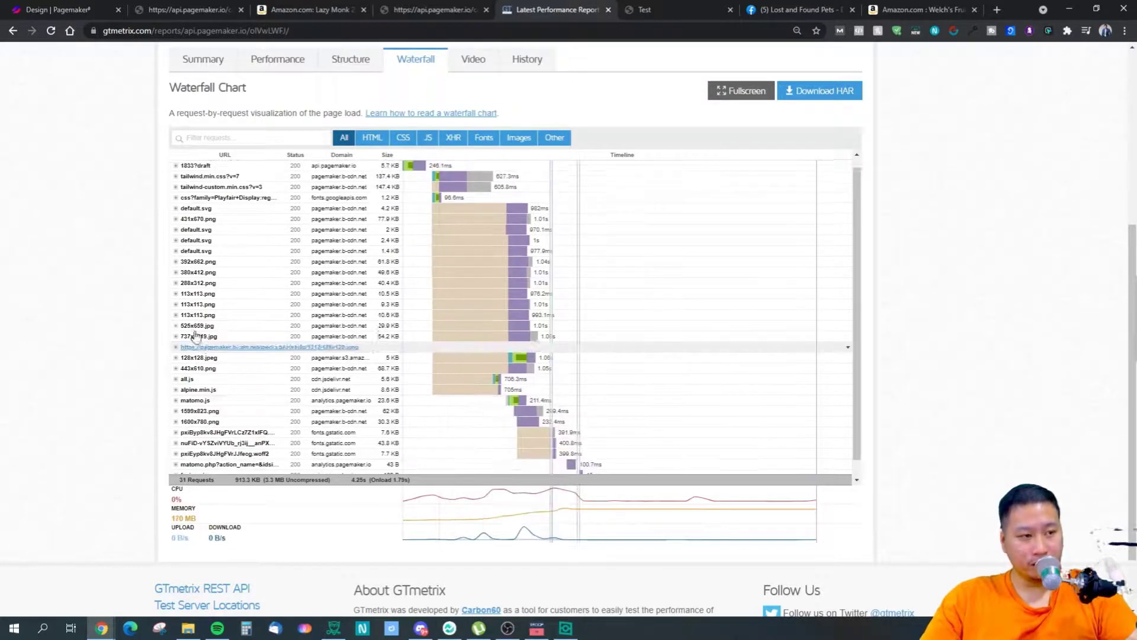
pyautogui.scroll(3, 231, 111)
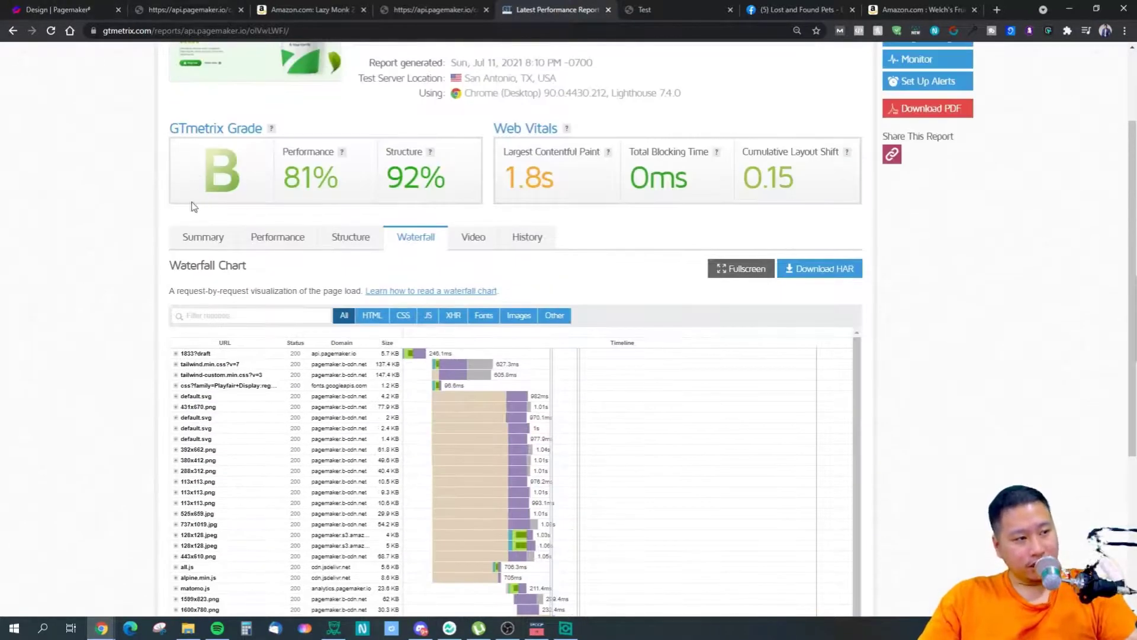
# Return to the report's summary and switch to the event.decisivemarketer.com/ecomwebinar page for comparison
pyautogui.click(204, 237)
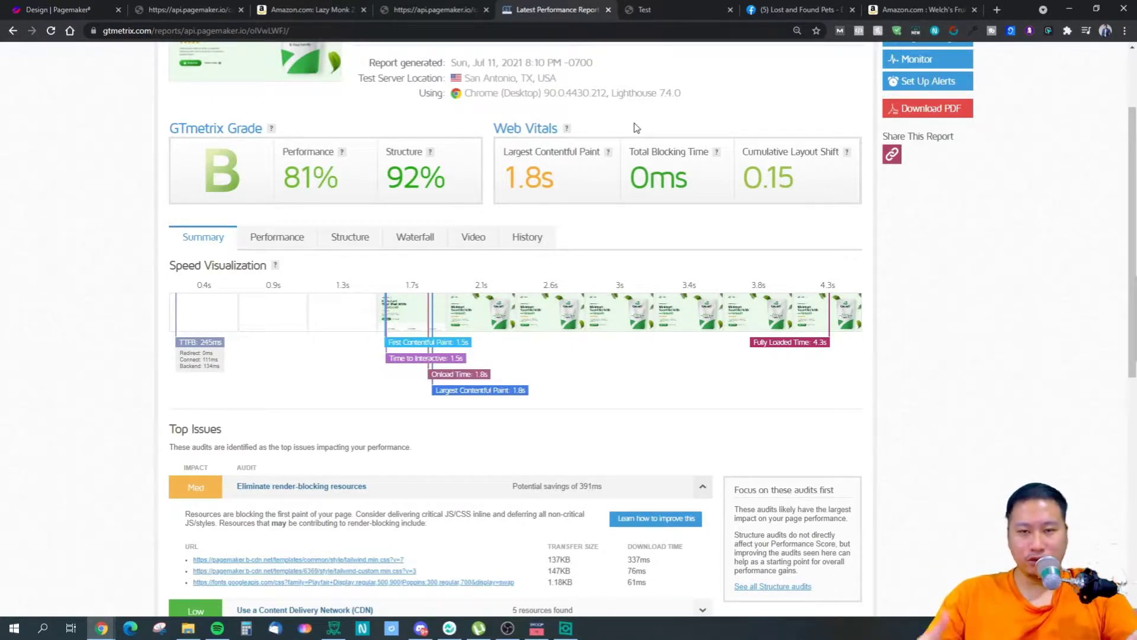
pyautogui.click(646, 8)
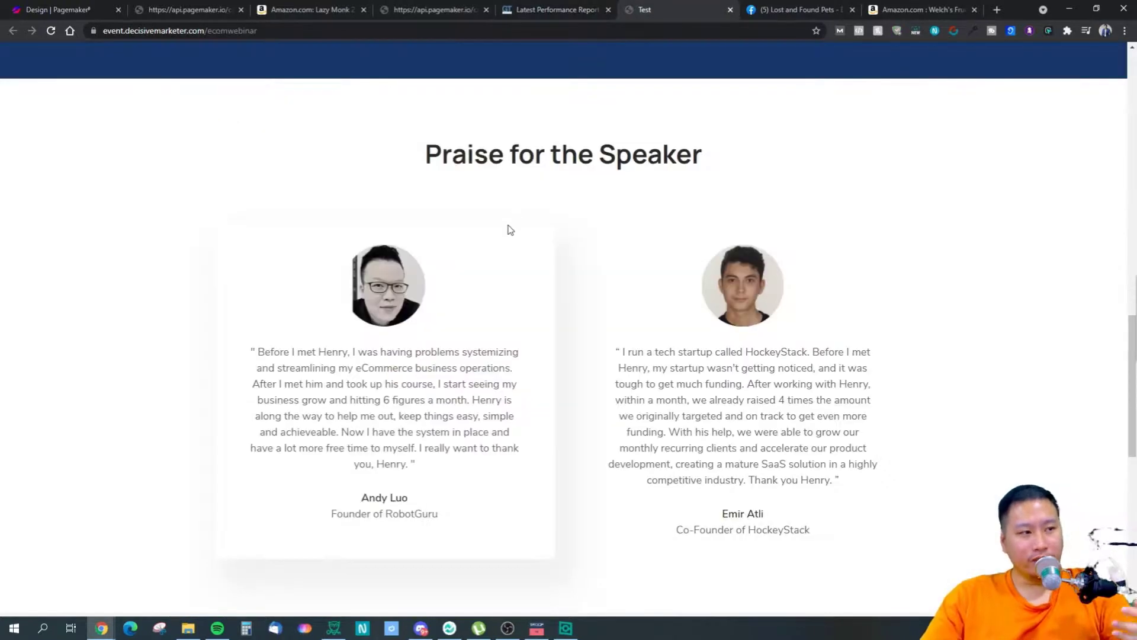
# Skim the webinar page's registration and host sections, and return to the GTmetrix dashboard's list of tested pages
pyautogui.scroll(20, 511, 230)
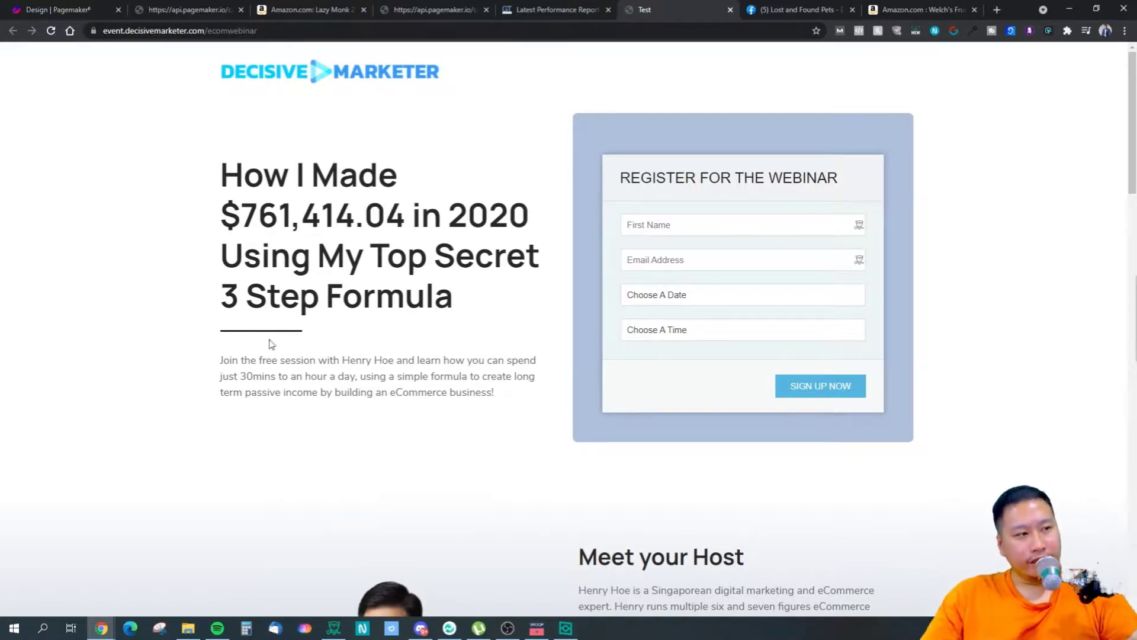
pyautogui.scroll(-2, 361, 254)
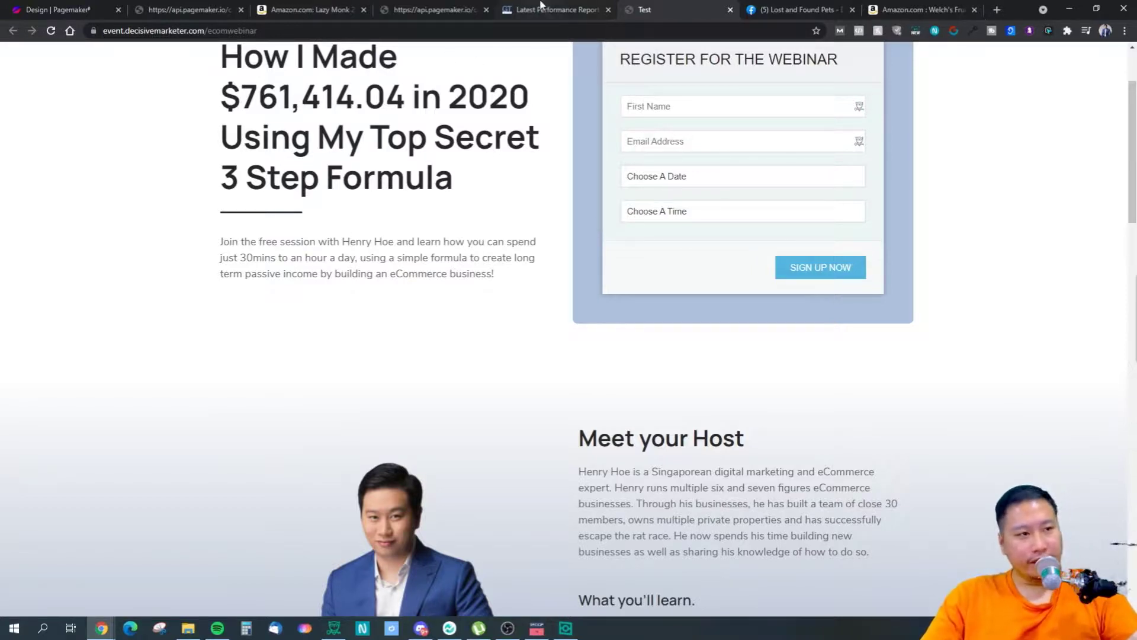
pyautogui.click(455, 7)
pyautogui.click(551, 9)
pyautogui.scroll(2, 312, 229)
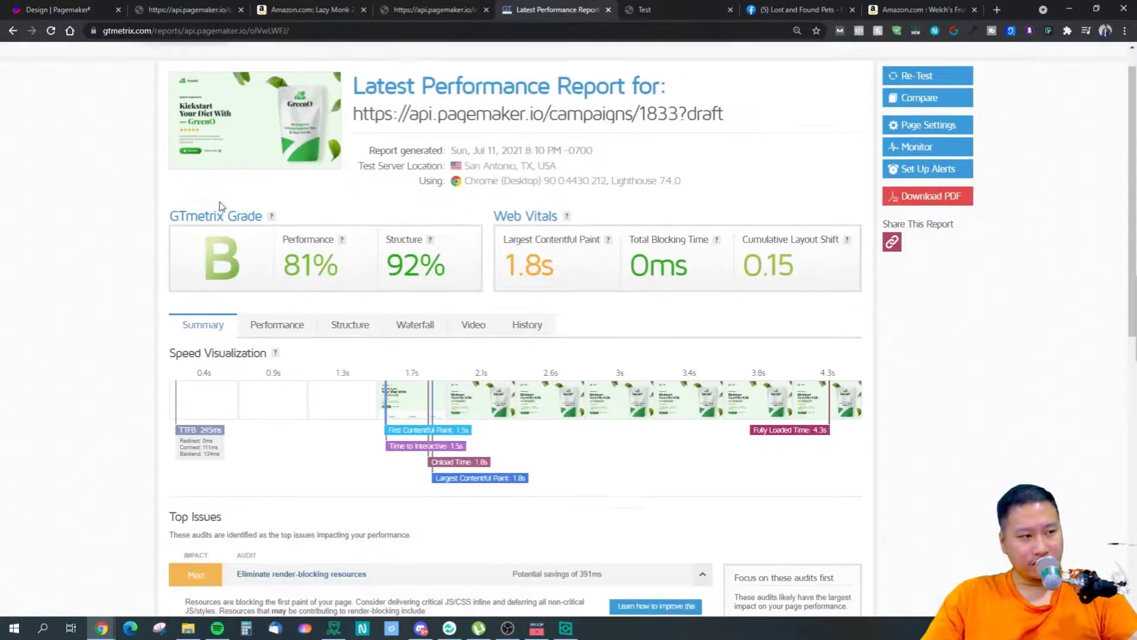
pyautogui.click(215, 74)
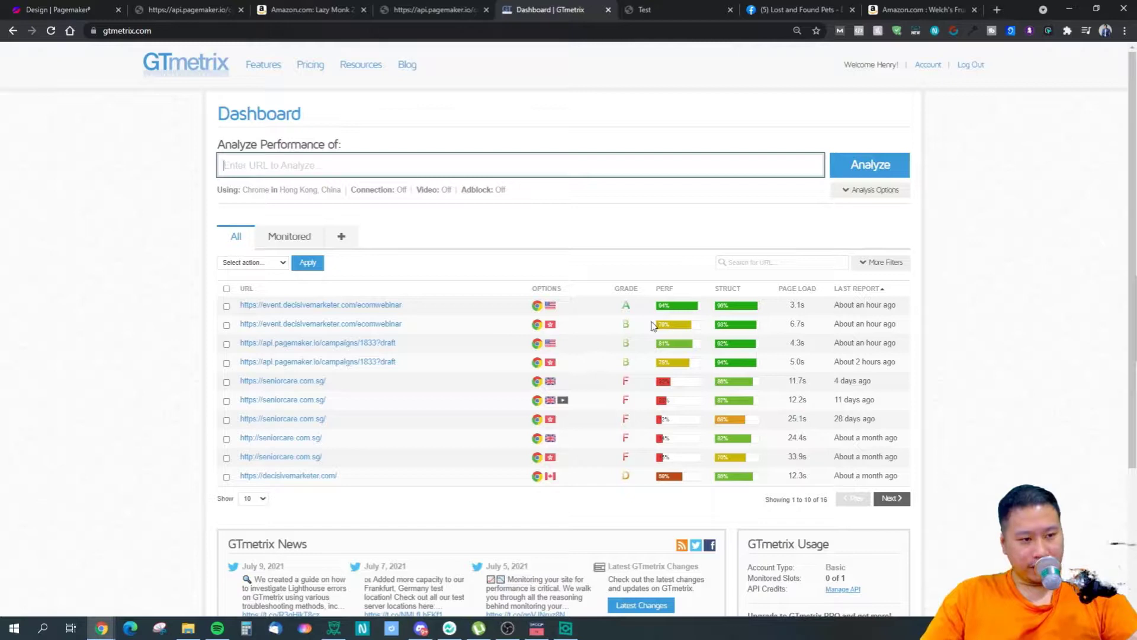
pyautogui.moveTo(397, 362); pyautogui.dragTo(240, 365)
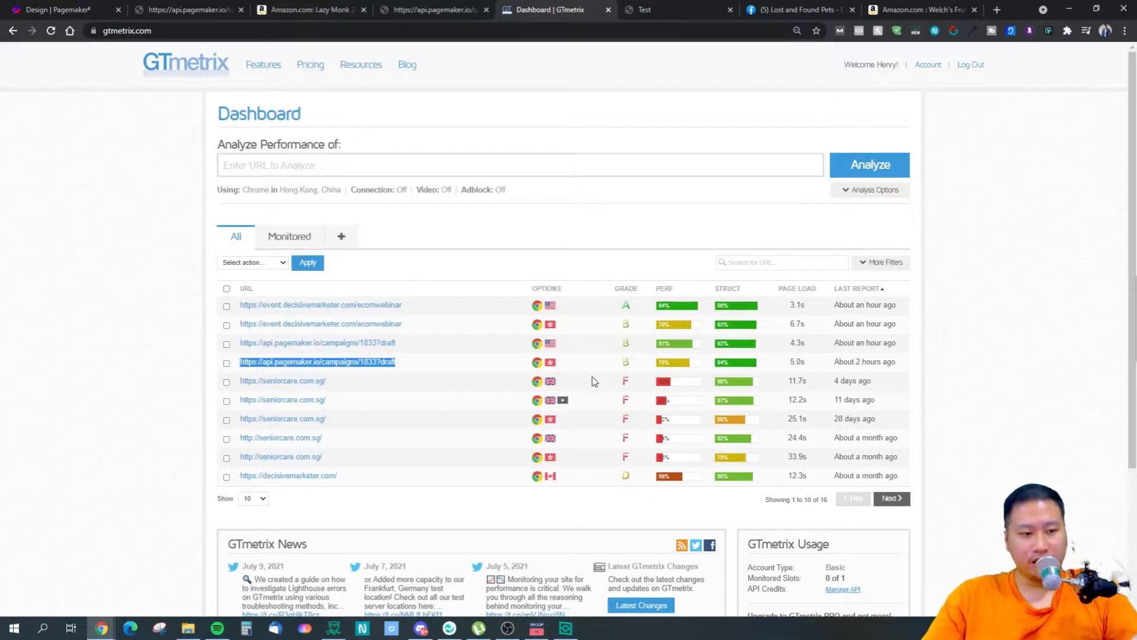
pyautogui.click(426, 375)
pyautogui.moveTo(458, 375); pyautogui.dragTo(490, 368)
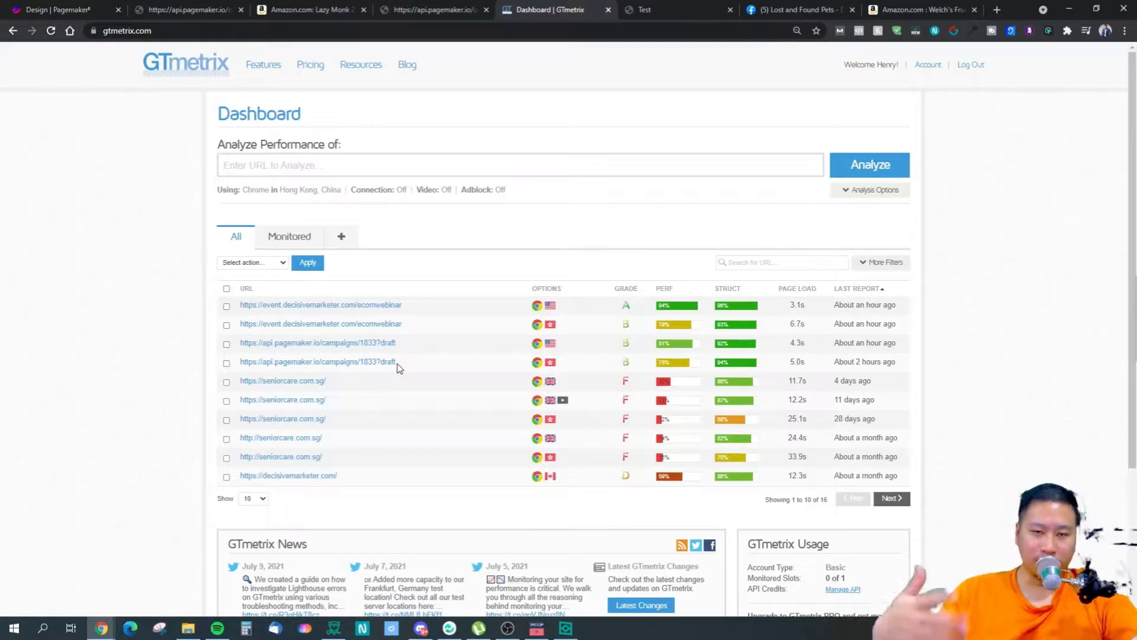
# Expand the analysis options, look through the available test locations, and collapse the options without changing the test settings
pyautogui.click(870, 192)
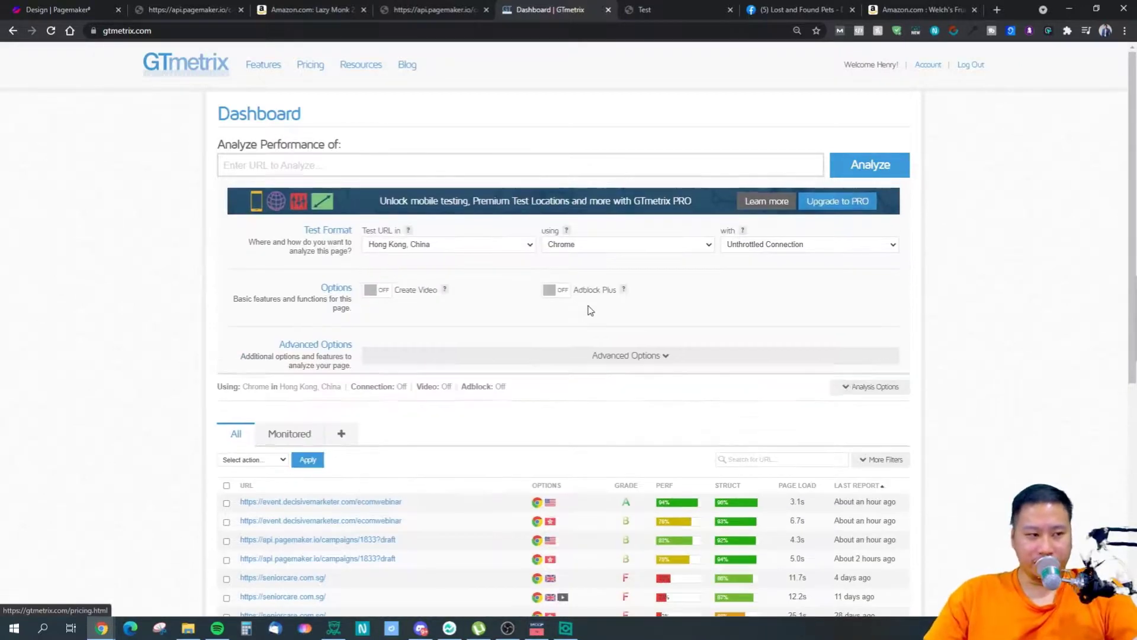
pyautogui.click(427, 245)
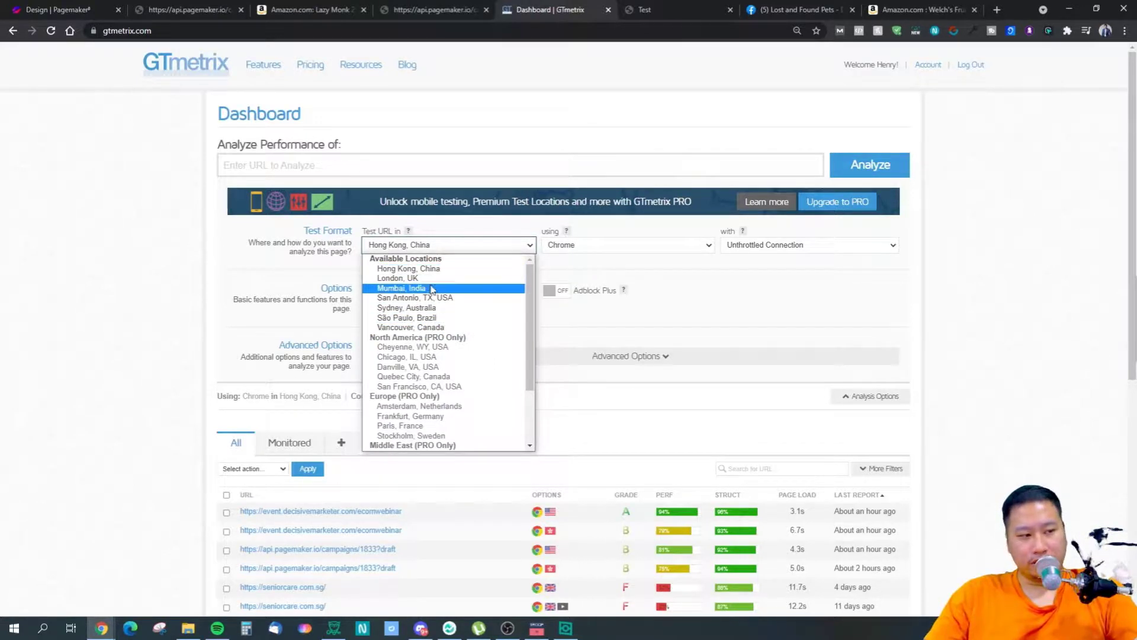
pyautogui.click(752, 247)
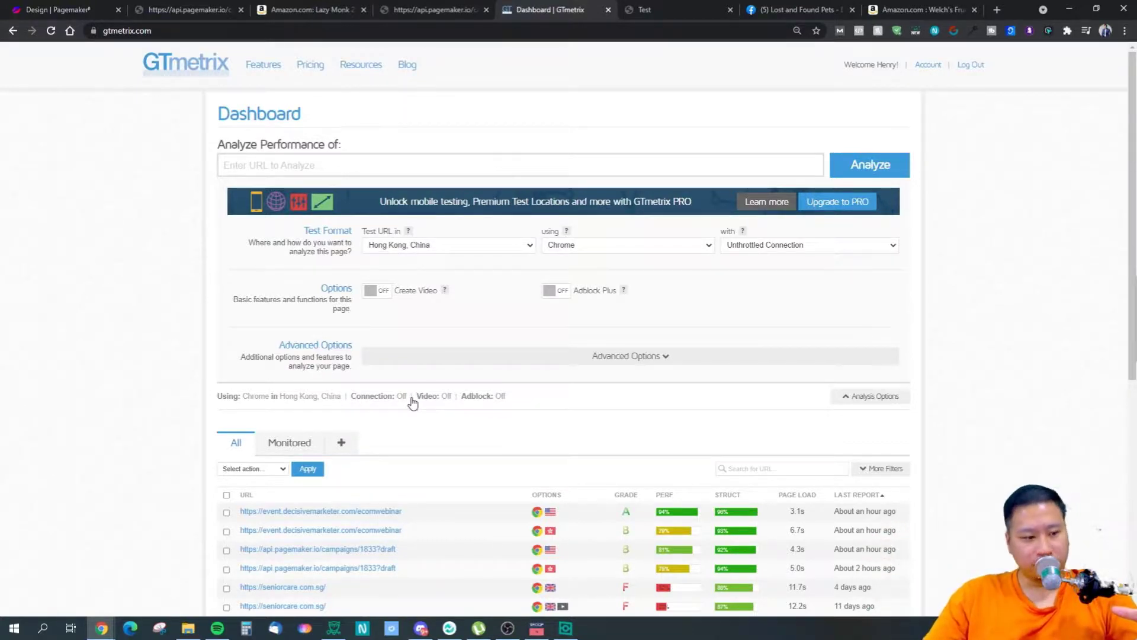
pyautogui.click(843, 395)
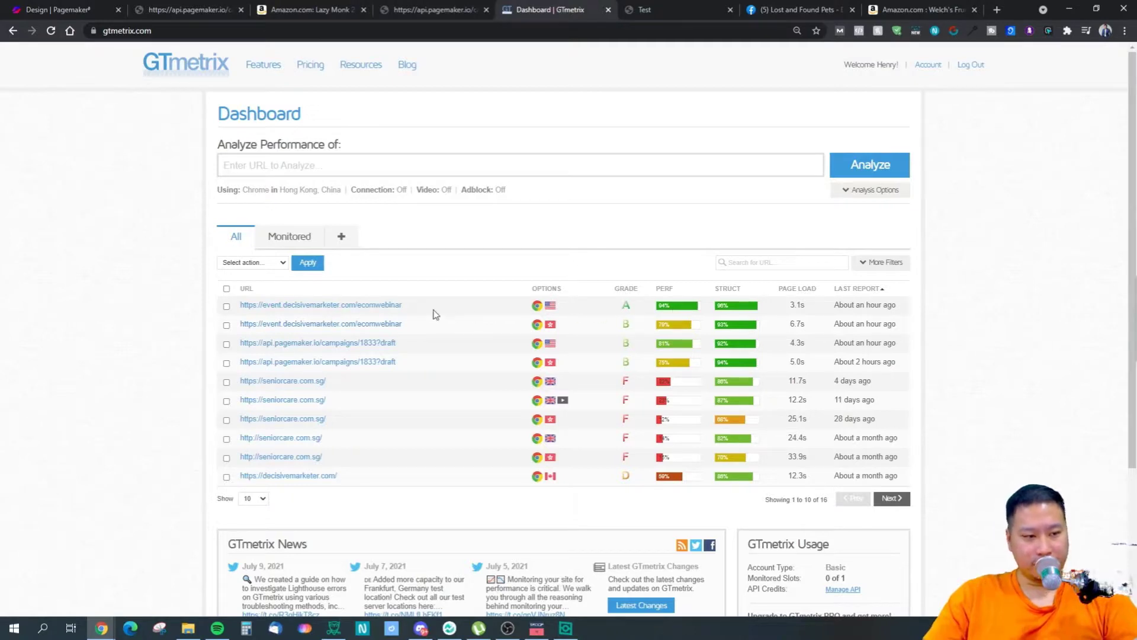
# Open the US test report for event.decisivemarketer.com/ecomwebinar, and reload the live webinar page to observe how quickly it loads
pyautogui.click(385, 304)
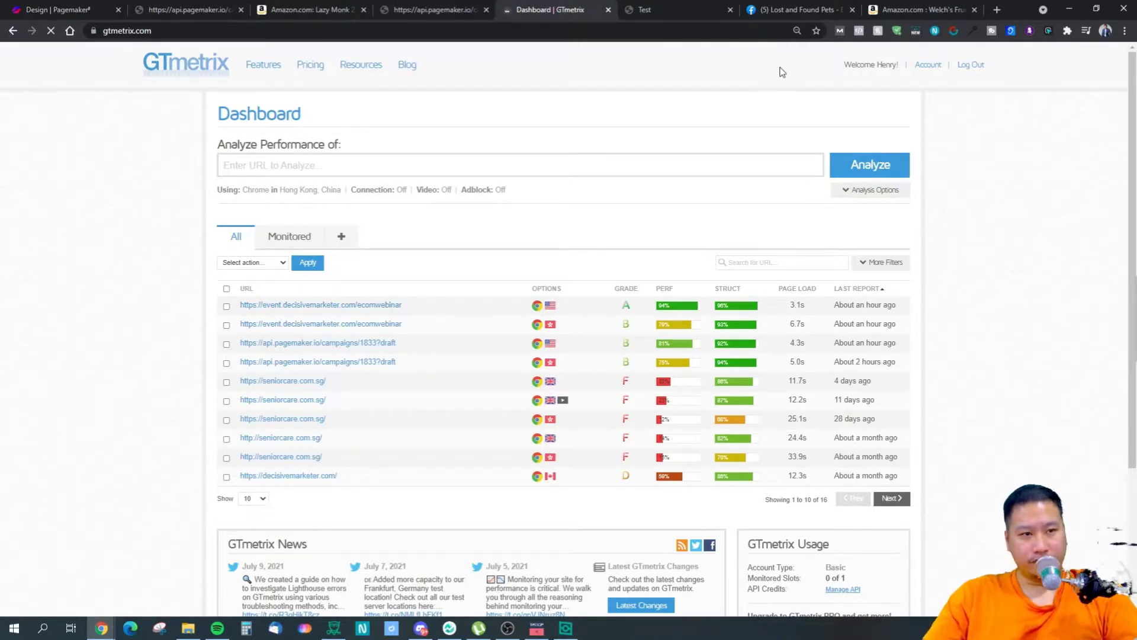
pyautogui.hotkey('ctrl', 'Tab')
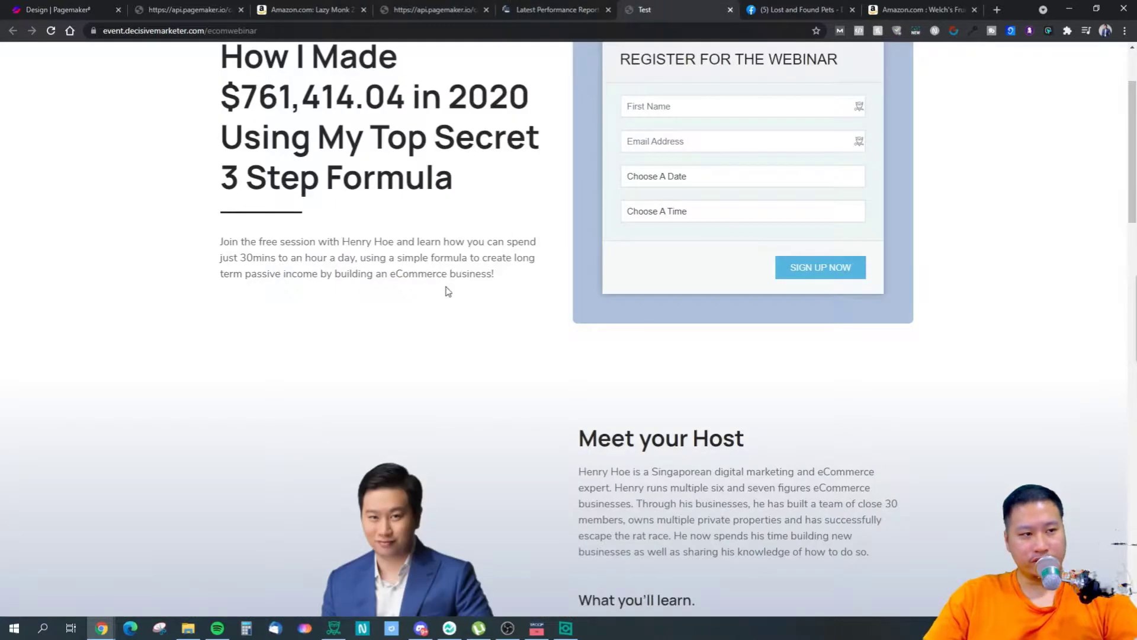
pyautogui.scroll(-5, 587, 428)
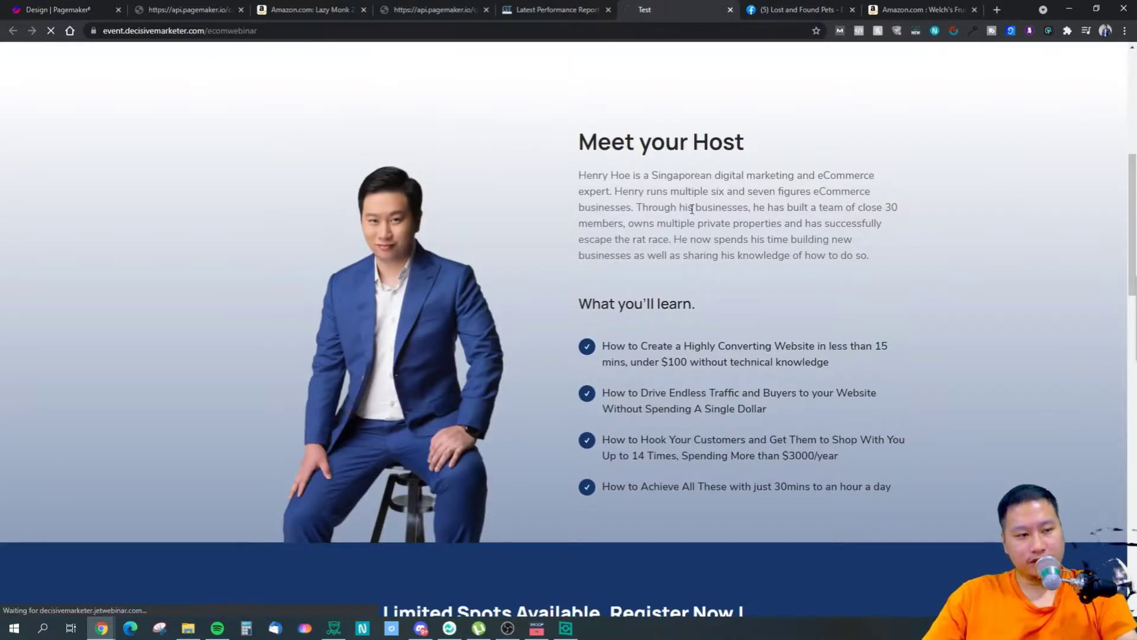
pyautogui.scroll(-1, 686, 228)
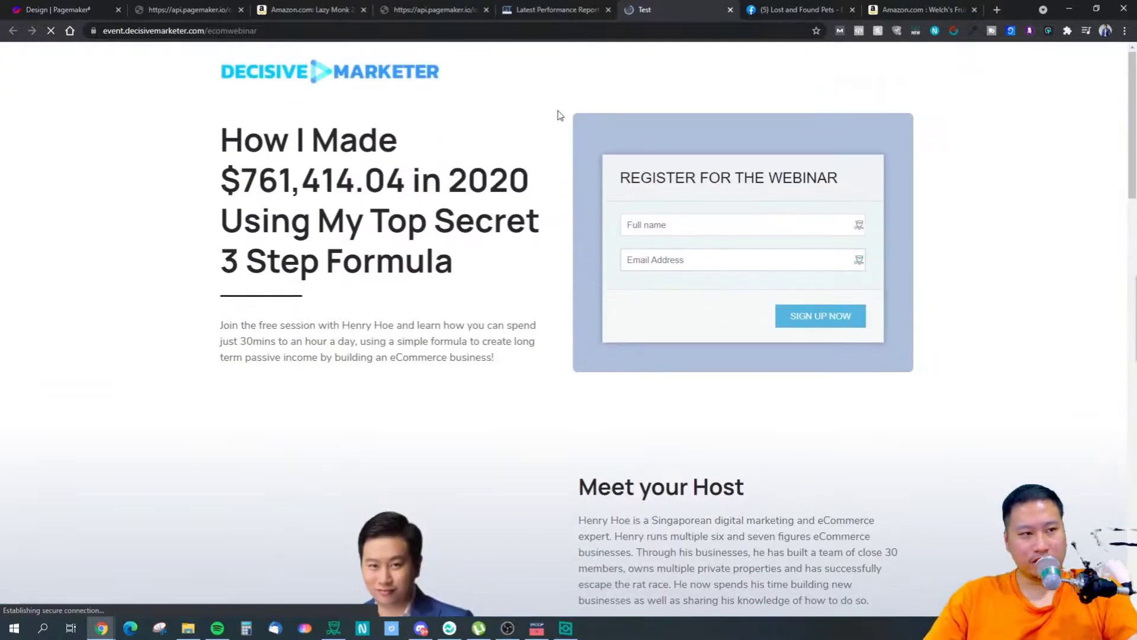
# Switch to the GreenO campaign page, look over its upper sections, and reload it to compare its loading speed
pyautogui.click(425, 7)
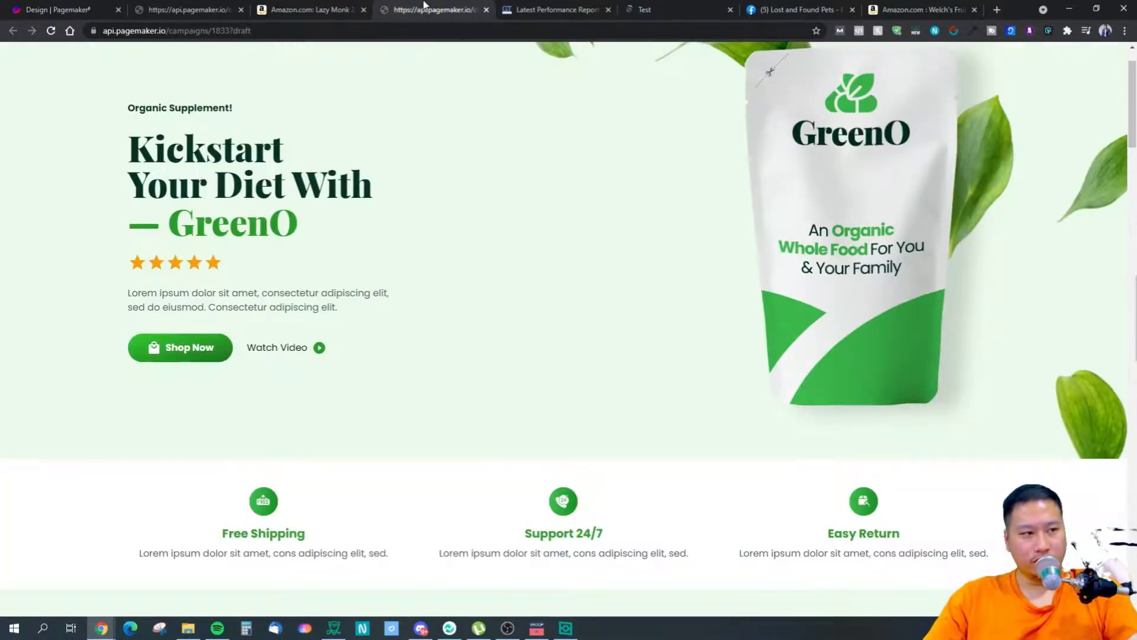
pyautogui.scroll(1, 681, 290)
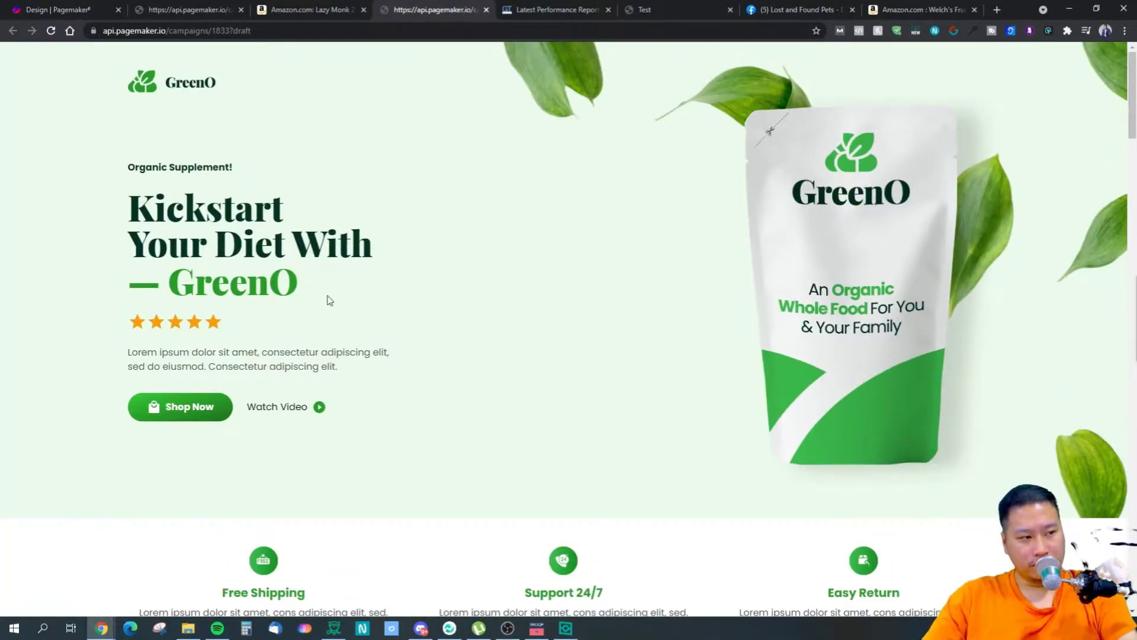
pyautogui.scroll(-5, 569, 312)
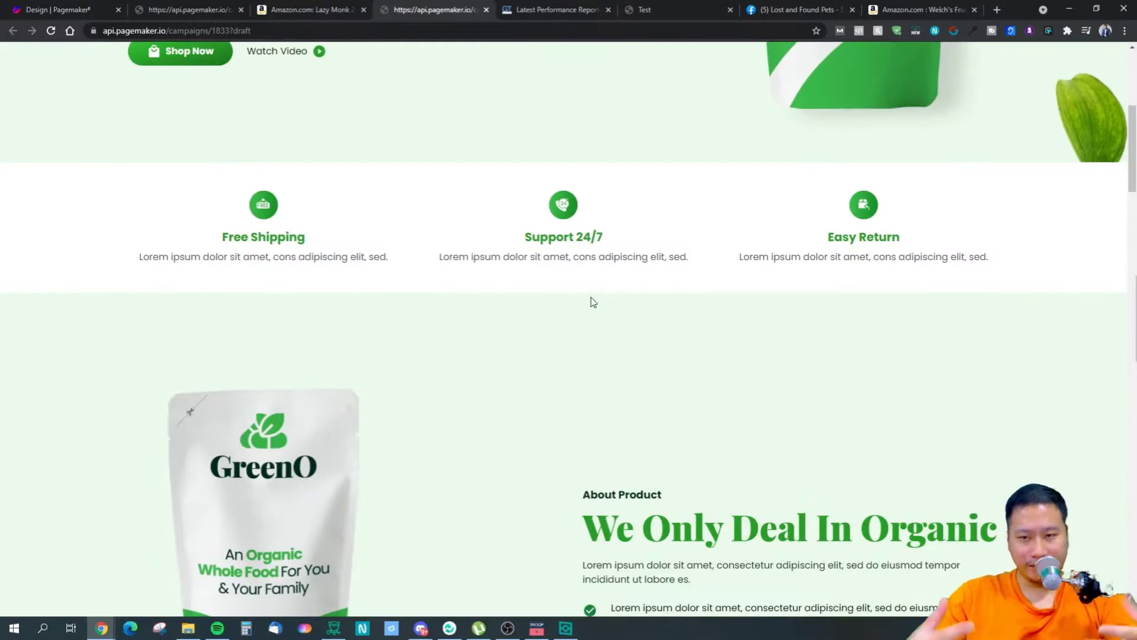
pyautogui.scroll(5, 592, 299)
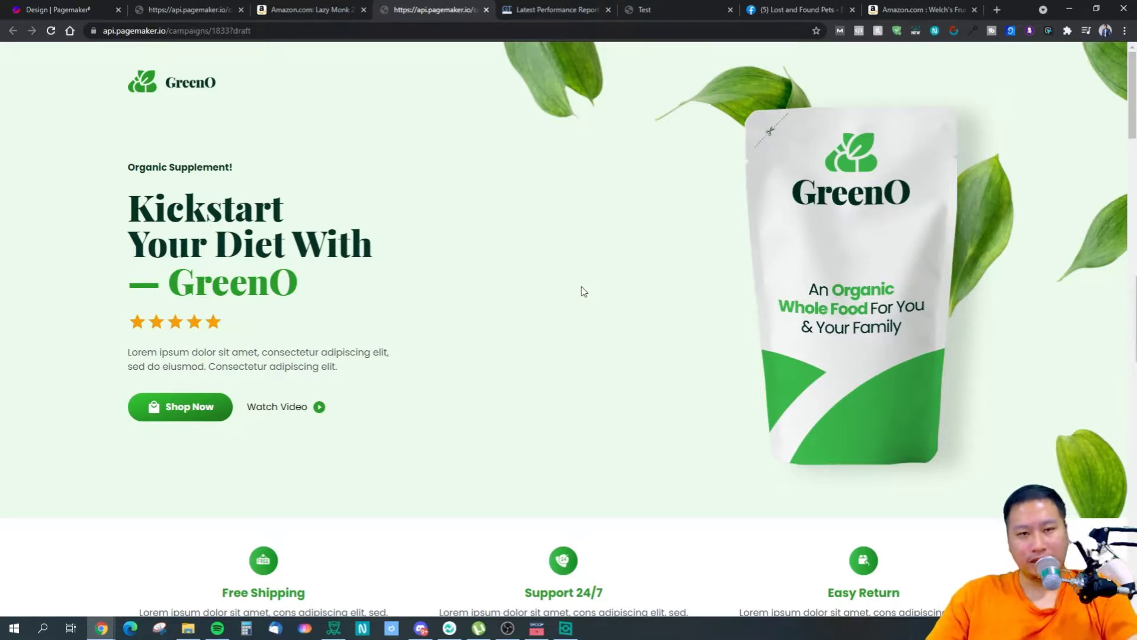
pyautogui.press('F5')
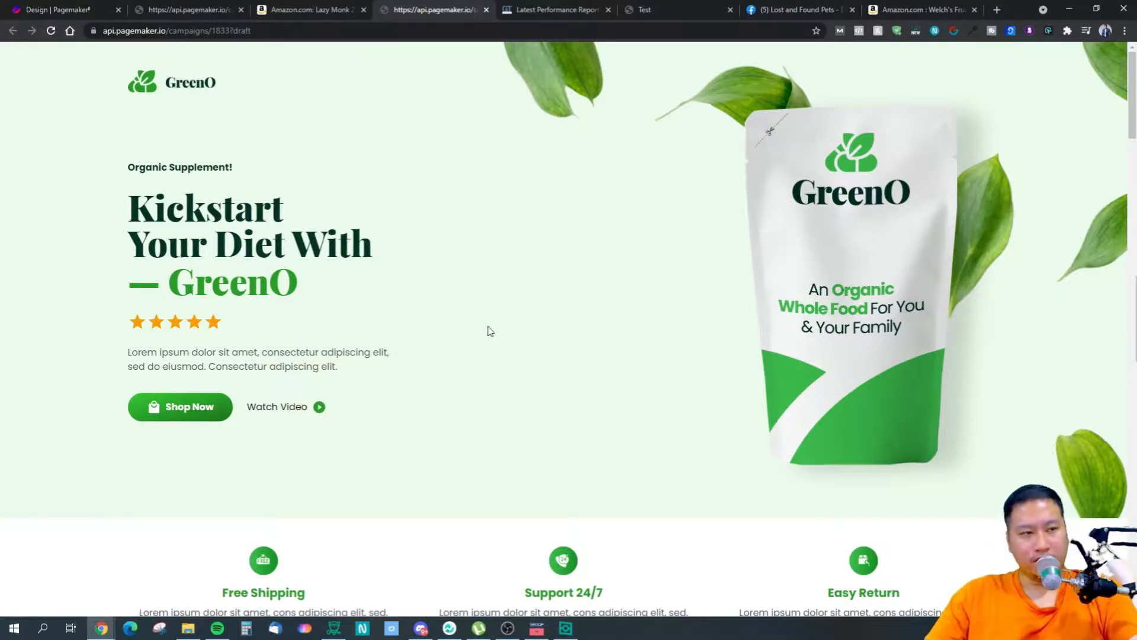
pyautogui.click(393, 30)
pyautogui.click(1125, 30)
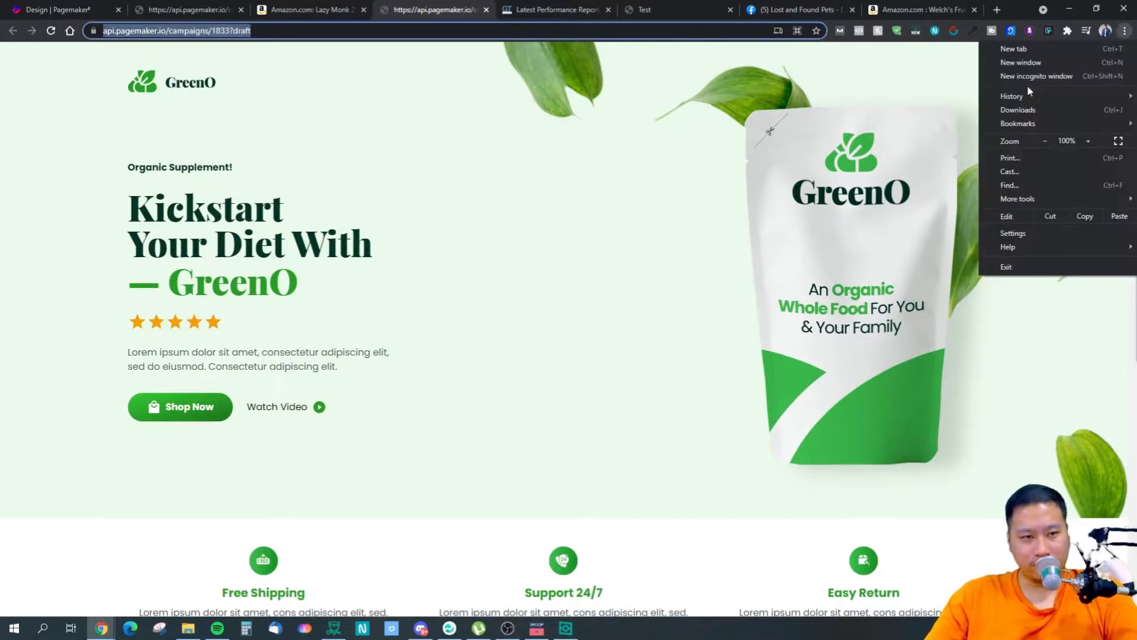
pyautogui.click(1027, 74)
pyautogui.write('https://api.pagemaker.io/campaigns/1833?draft')
pyautogui.press('Return')
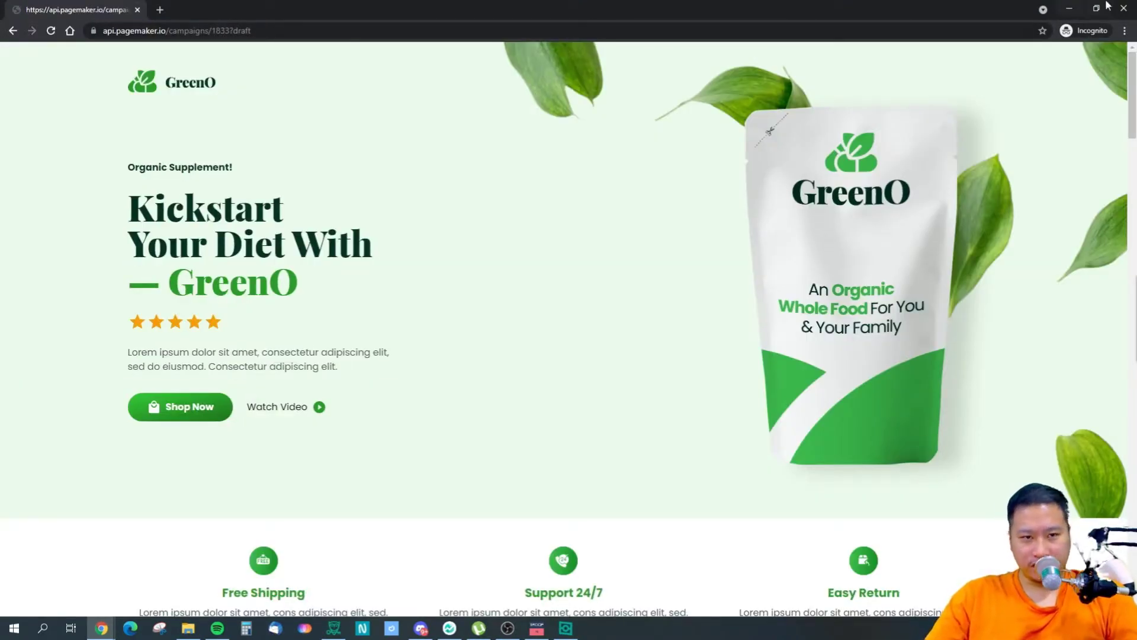
pyautogui.click(1123, 8)
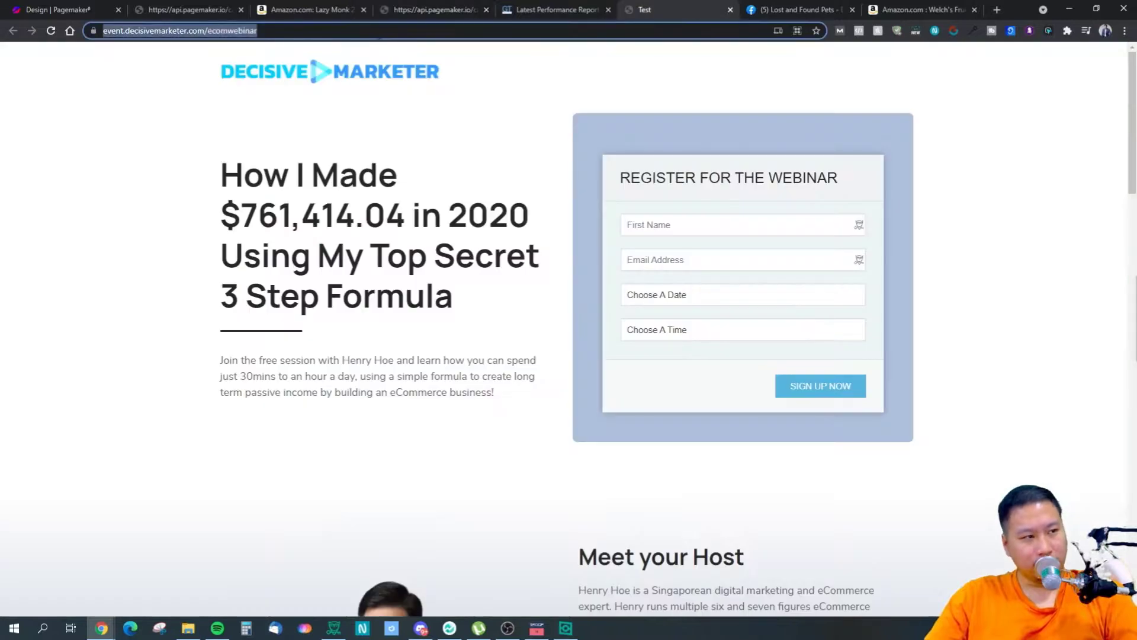
pyautogui.click(1125, 31)
pyautogui.click(1076, 76)
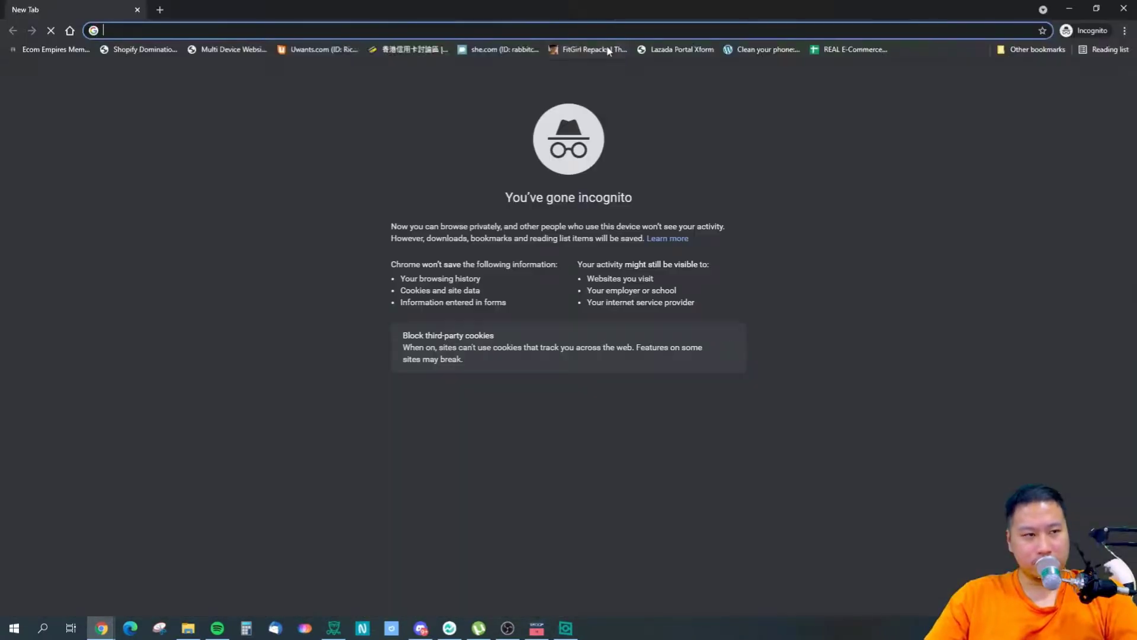
pyautogui.write('https://event.decisivemarketer.com/ecomwebinar')
pyautogui.press('Return')
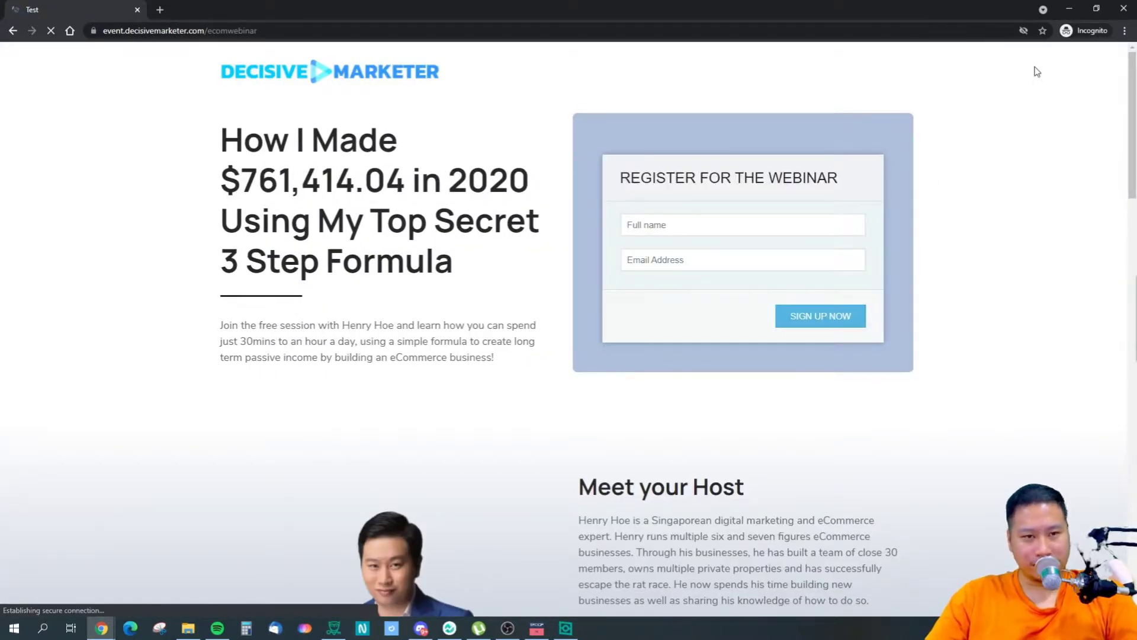
pyautogui.click(1123, 8)
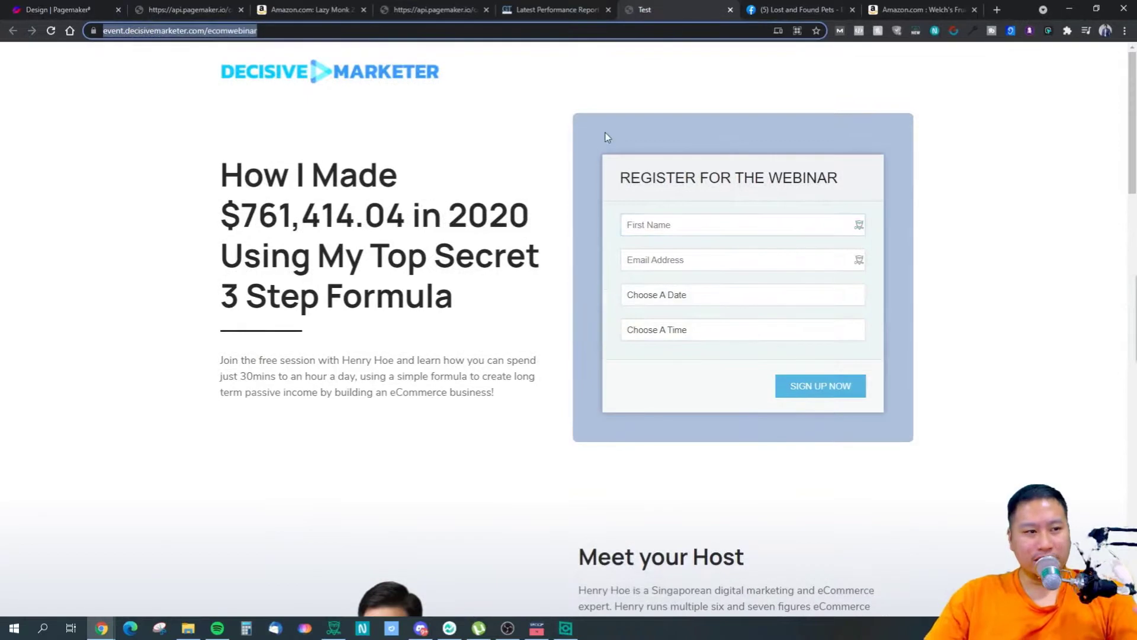
# Review the webinar page's US performance report in GTmetrix and return to the dashboard
pyautogui.click(556, 10)
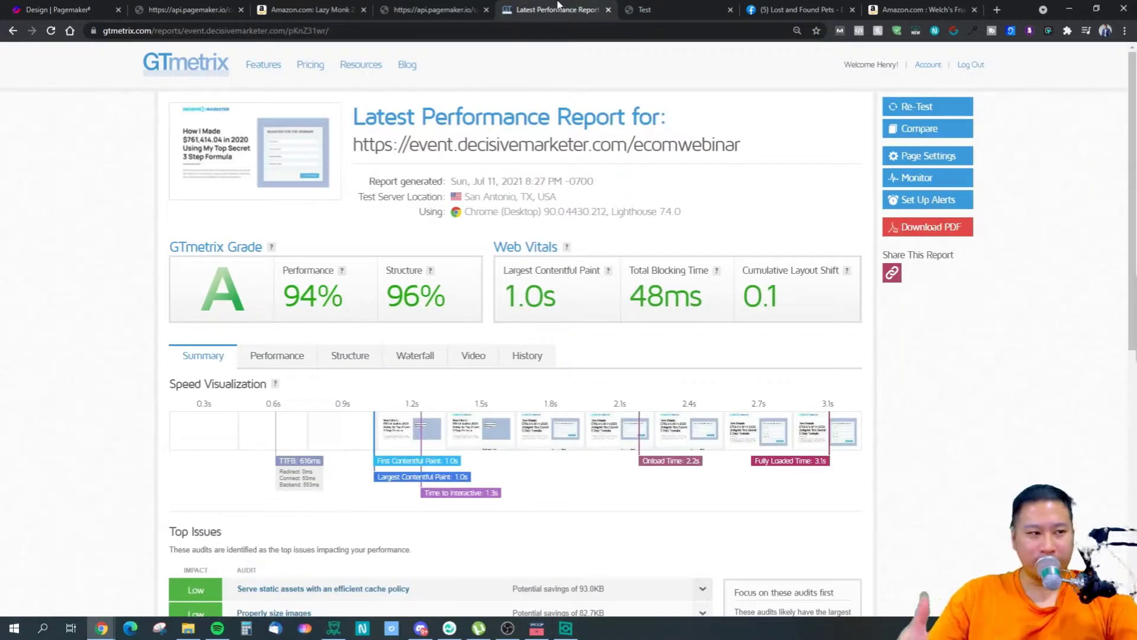
pyautogui.click(194, 61)
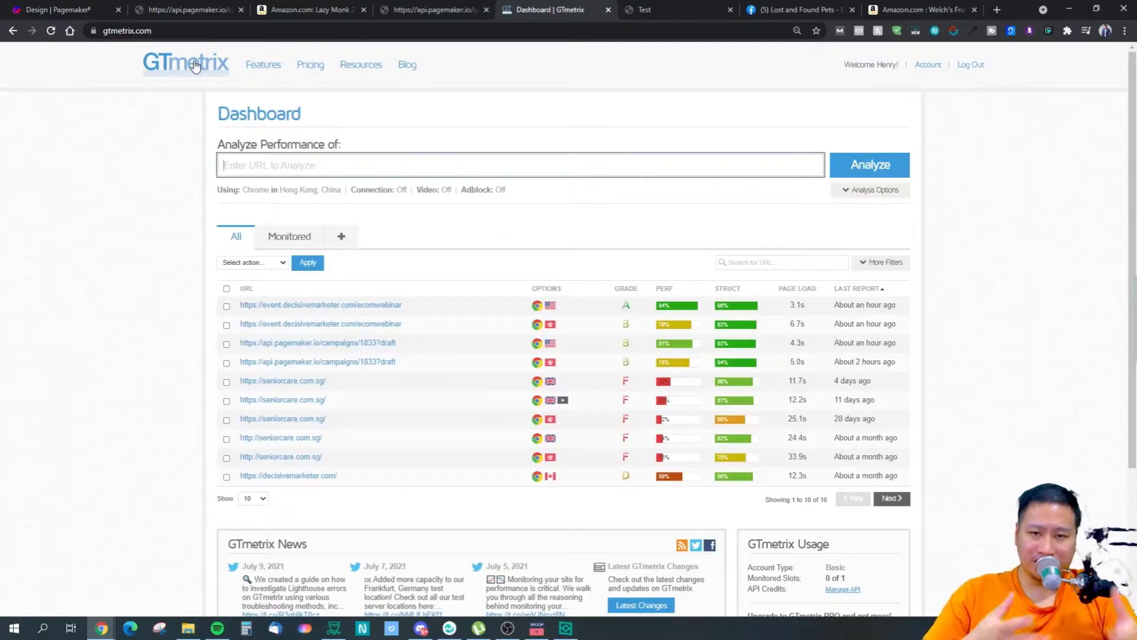